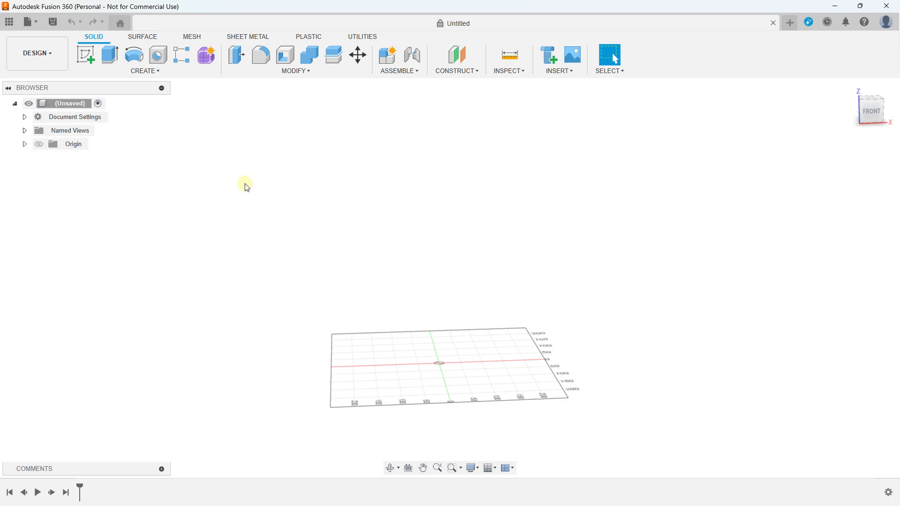
Show the origin planes and axes and select the YZ plane as the sketch surface
{"action": "left_click", "coordinate": [39, 145]}
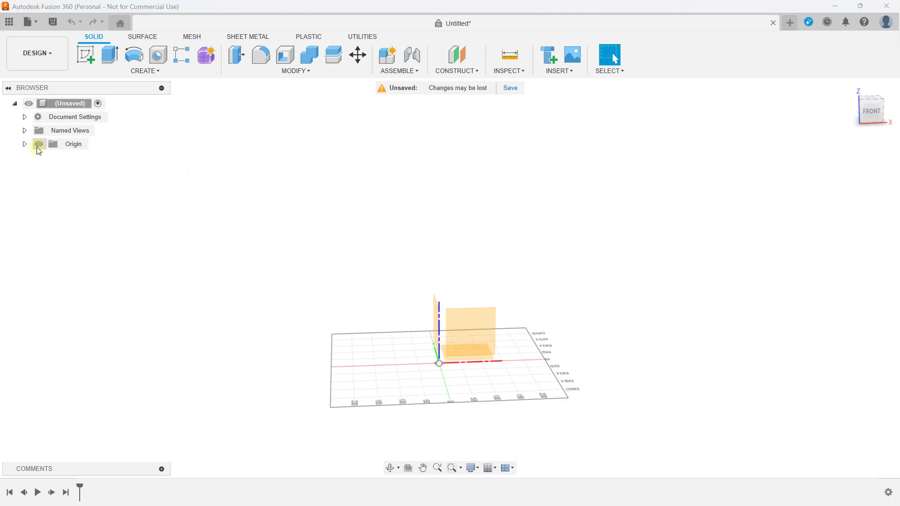
{"action": "mouse_move", "coordinate": [278, 218]}
{"action": "left_mouse_down"}
{"action": "mouse_move", "coordinate": [219, 209]}
{"action": "mouse_move", "coordinate": [253, 215]}
{"action": "left_mouse_up"}
{"action": "key", "text": "Escape"}
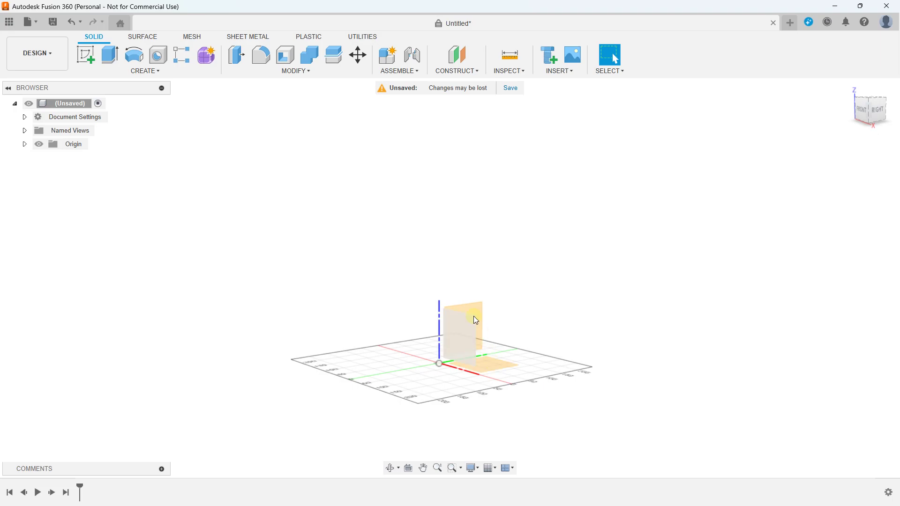
{"action": "left_click", "coordinate": [475, 305]}
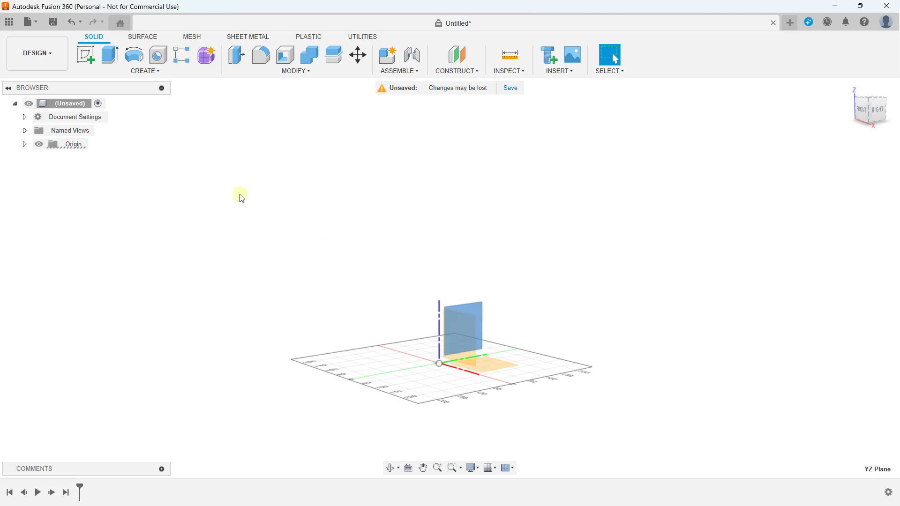
{"action": "left_click", "coordinate": [145, 70]}
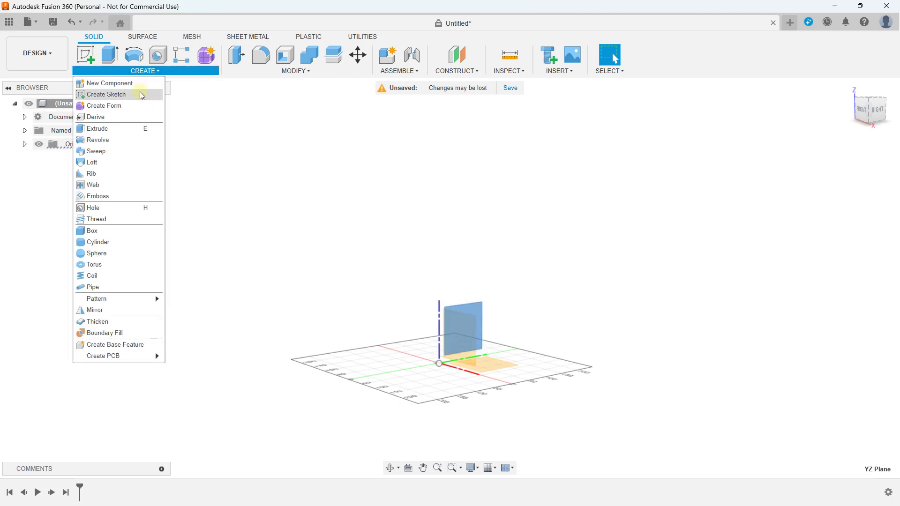
On the YZ plane, draw a center-diameter circle of 20 mm at the origin and finish the sketch
{"action": "left_click", "coordinate": [140, 93]}
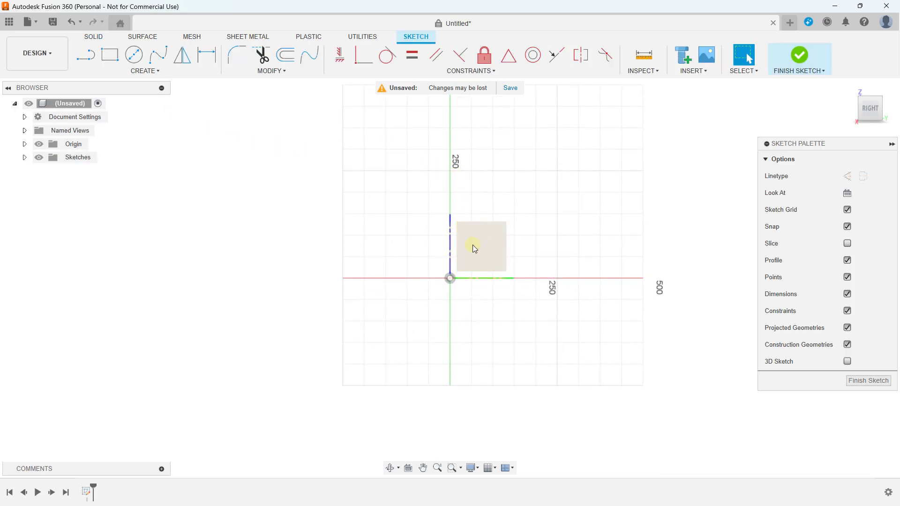
{"action": "scroll", "coordinate": [473, 245], "scroll_direction": "up", "scroll_amount": 5}
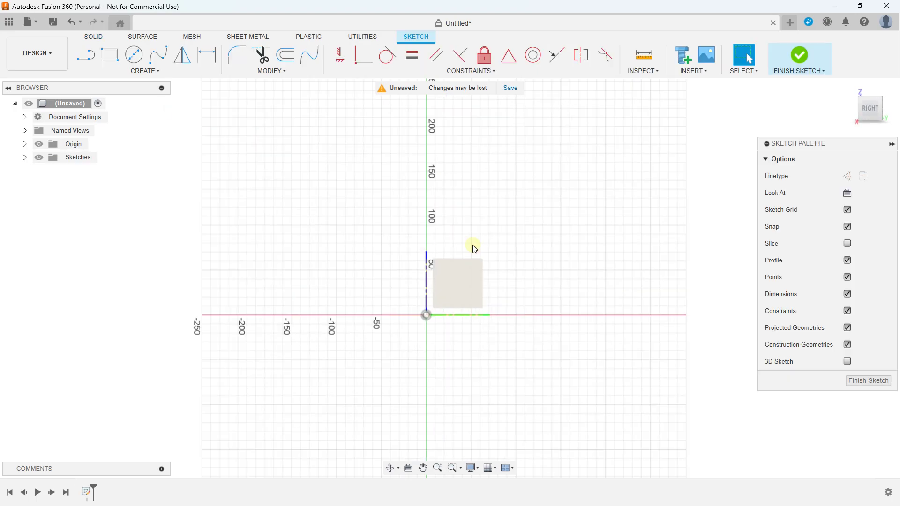
{"action": "left_click", "coordinate": [135, 57]}
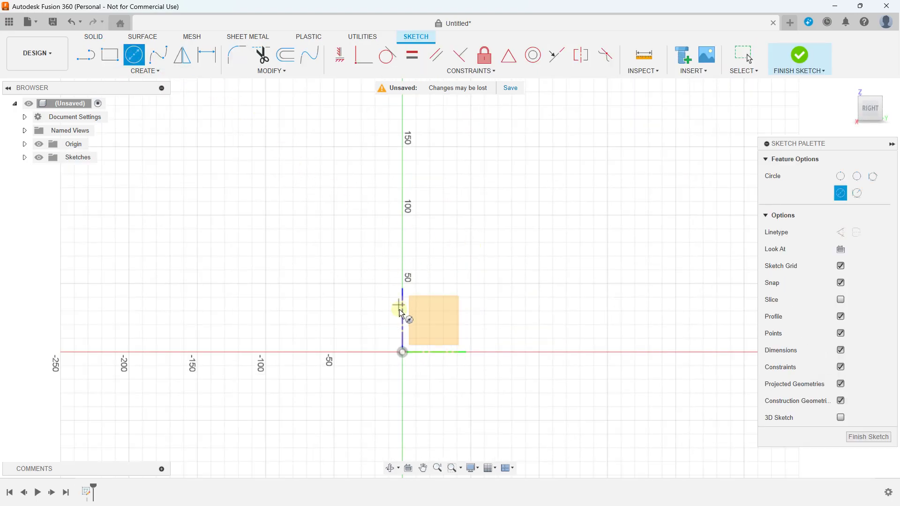
{"action": "left_click", "coordinate": [403, 353]}
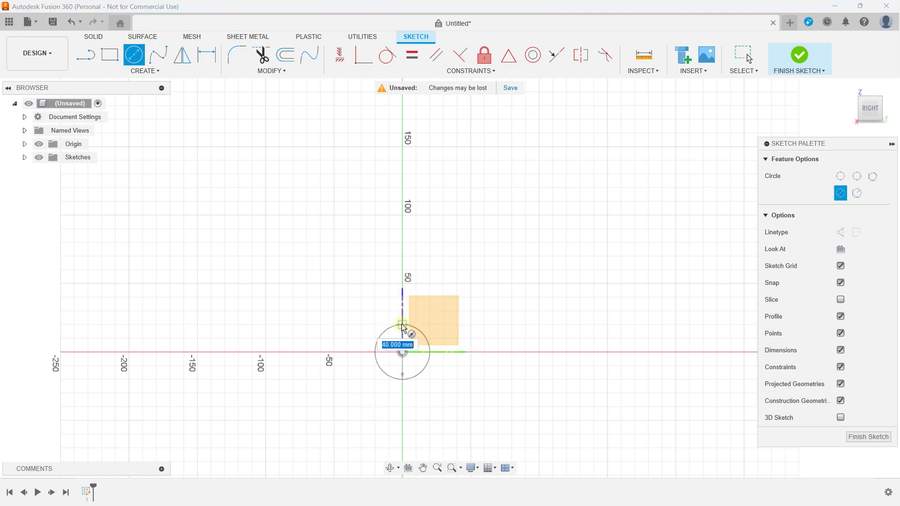
{"action": "scroll", "coordinate": [403, 328], "scroll_direction": "up", "scroll_amount": 3}
{"action": "scroll", "coordinate": [403, 328], "scroll_direction": "up", "scroll_amount": 1}
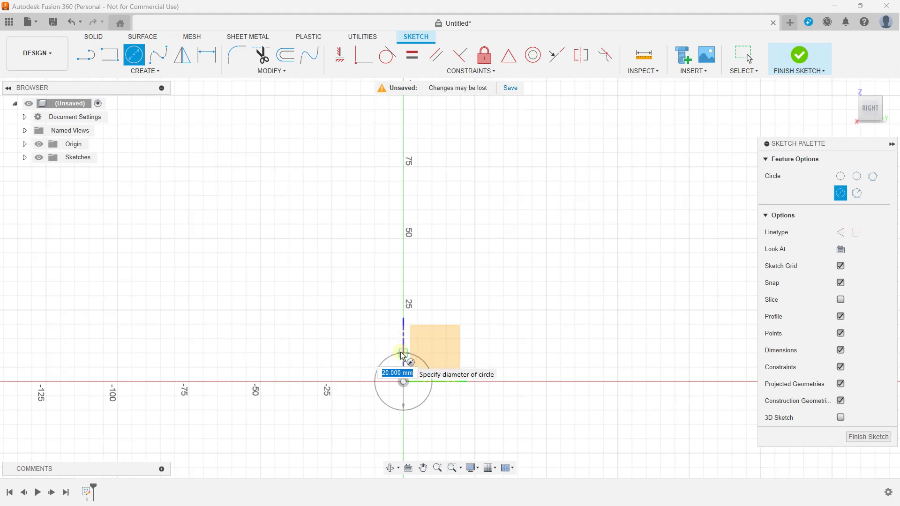
{"action": "left_click", "coordinate": [401, 354]}
{"action": "scroll", "coordinate": [403, 357], "scroll_direction": "up", "scroll_amount": 1}
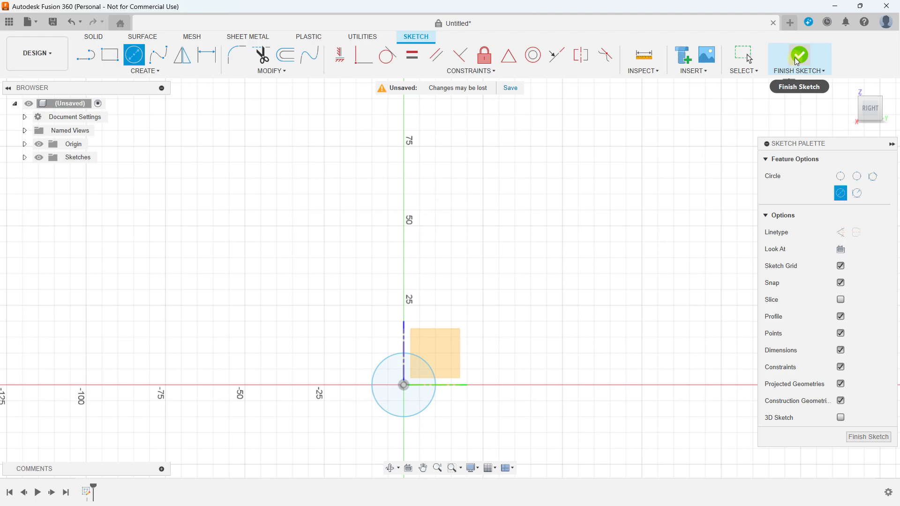
{"action": "left_click", "coordinate": [798, 56]}
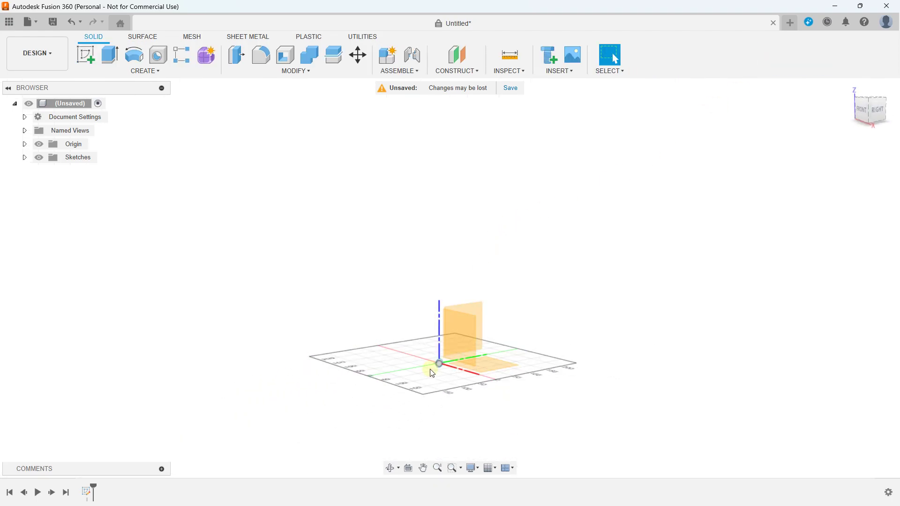
Extrude the circle profile 20 mm into a new solid cylinder body
{"action": "scroll", "coordinate": [435, 369], "scroll_direction": "up", "scroll_amount": 1}
{"action": "scroll", "coordinate": [436, 366], "scroll_direction": "up", "scroll_amount": 1}
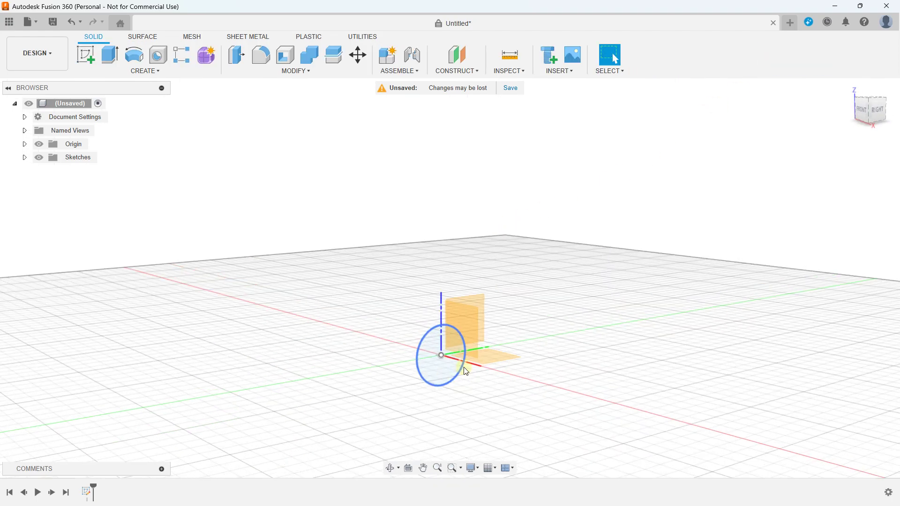
{"action": "scroll", "coordinate": [436, 361], "scroll_direction": "up", "scroll_amount": 1}
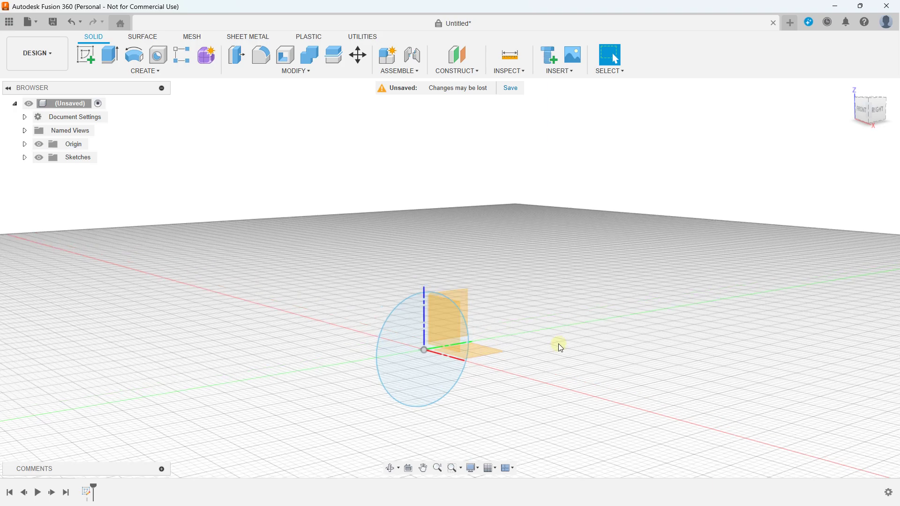
{"action": "left_click", "coordinate": [406, 336]}
{"action": "key", "text": "e"}
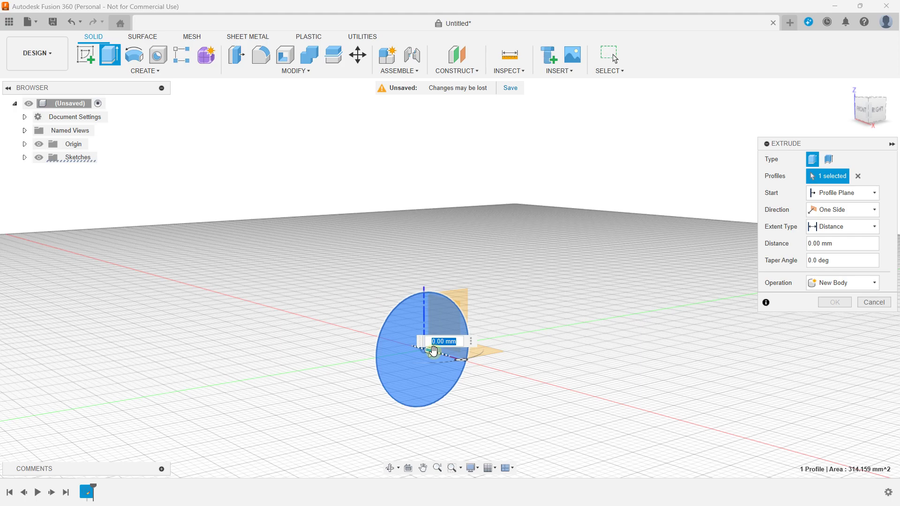
{"action": "left_click_drag", "start_coordinate": [430, 352], "coordinate": [498, 371]}
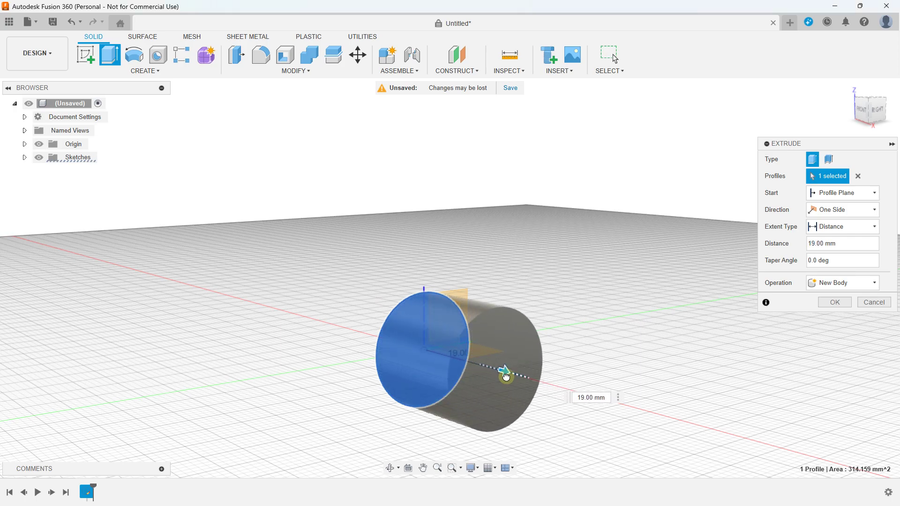
{"action": "left_click_drag", "start_coordinate": [498, 371], "coordinate": [509, 373]}
{"action": "scroll", "coordinate": [454, 340], "scroll_direction": "down", "scroll_amount": 2}
{"action": "mouse_move", "coordinate": [454, 340]}
{"action": "middle_mouse_down", "text": "shift"}
{"action": "mouse_move", "coordinate": [526, 335]}
{"action": "mouse_move", "coordinate": [488, 342]}
{"action": "mouse_move", "coordinate": [512, 332]}
{"action": "middle_mouse_up", "text": "shift"}
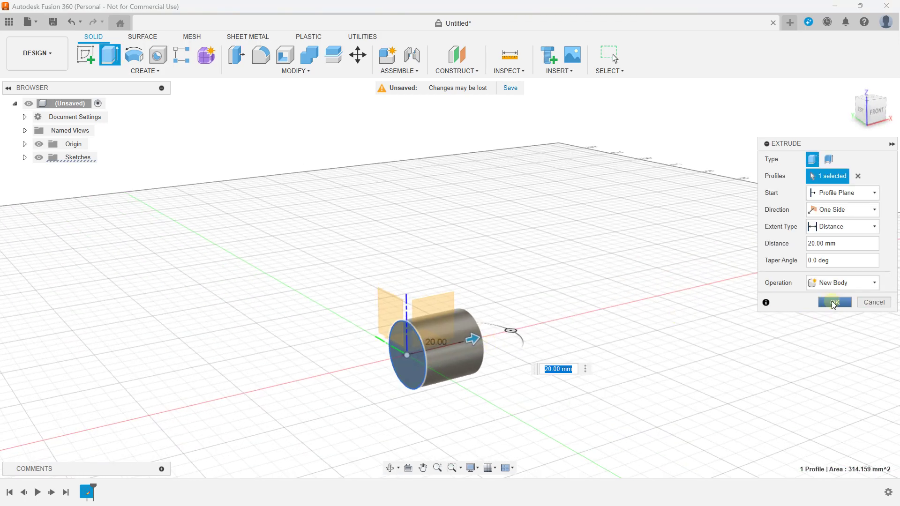
{"action": "left_click", "coordinate": [837, 302]}
Recentre the view on the cylinder and bring up the Create list
{"action": "middle_click_drag", "start_coordinate": [468, 291], "coordinate": [467, 248]}
{"action": "scroll", "coordinate": [438, 295], "scroll_direction": "up", "scroll_amount": 2}
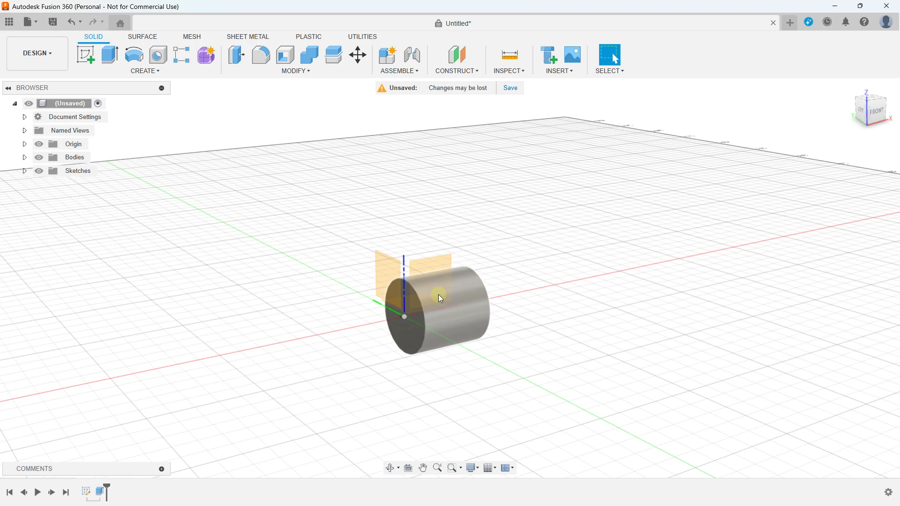
{"action": "scroll", "coordinate": [438, 295], "scroll_direction": "up", "scroll_amount": 3}
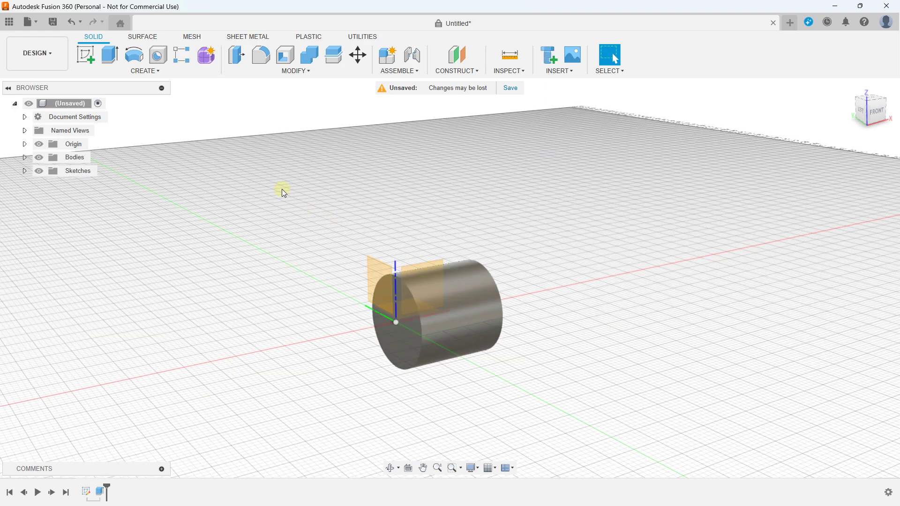
{"action": "left_click", "coordinate": [156, 72]}
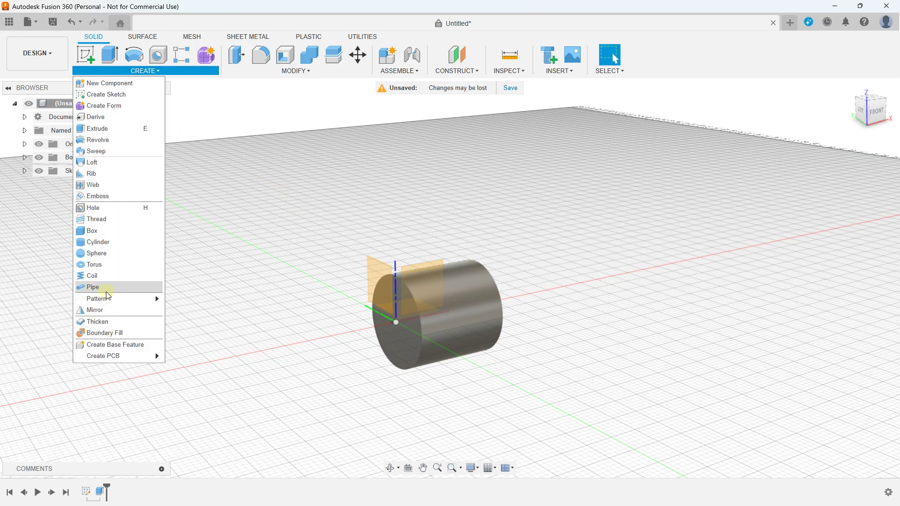
Thread the cylinder's side face with a modeled ISO Metric M20x2.5 thread
{"action": "left_click", "coordinate": [100, 223]}
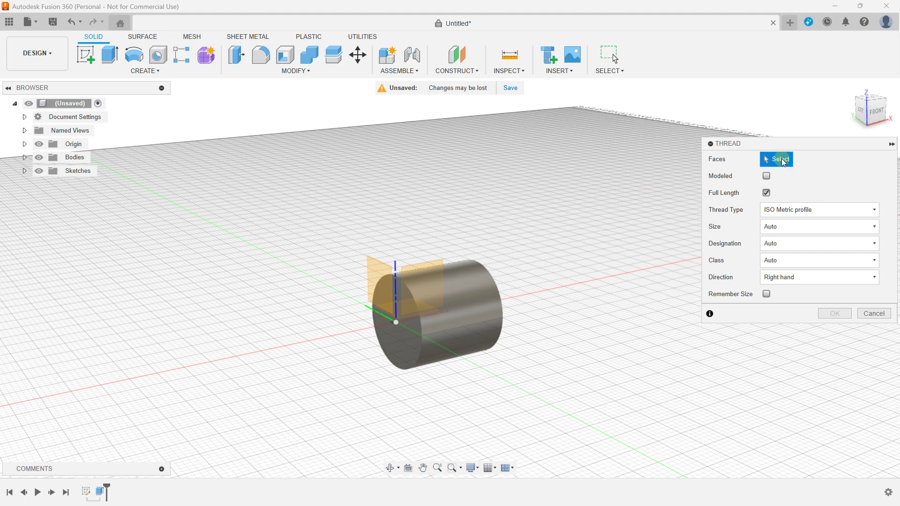
{"action": "left_click", "coordinate": [463, 297]}
{"action": "scroll", "coordinate": [483, 235], "scroll_direction": "up", "scroll_amount": 2}
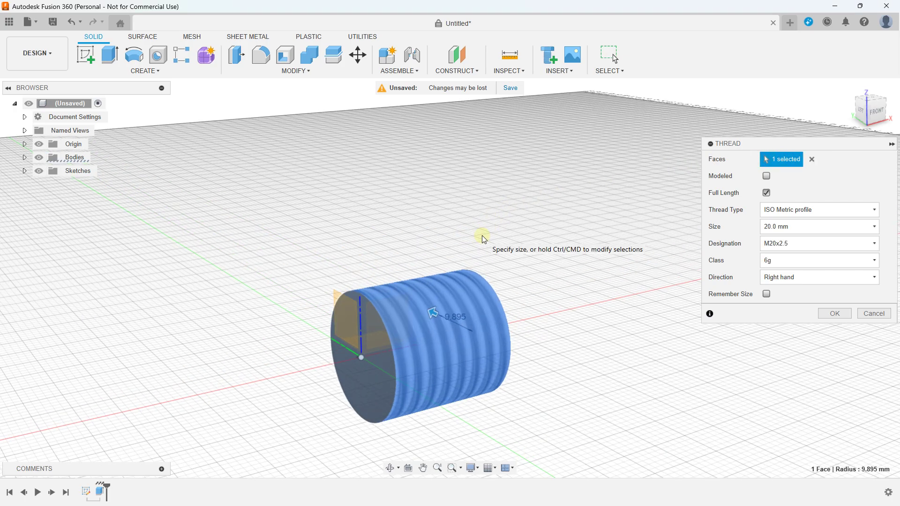
{"action": "left_click", "coordinate": [767, 176]}
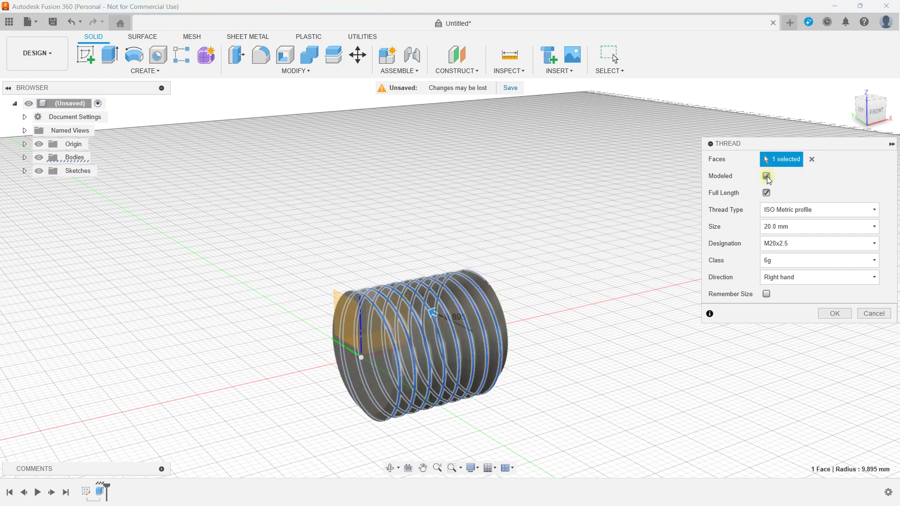
{"action": "left_click", "coordinate": [782, 211]}
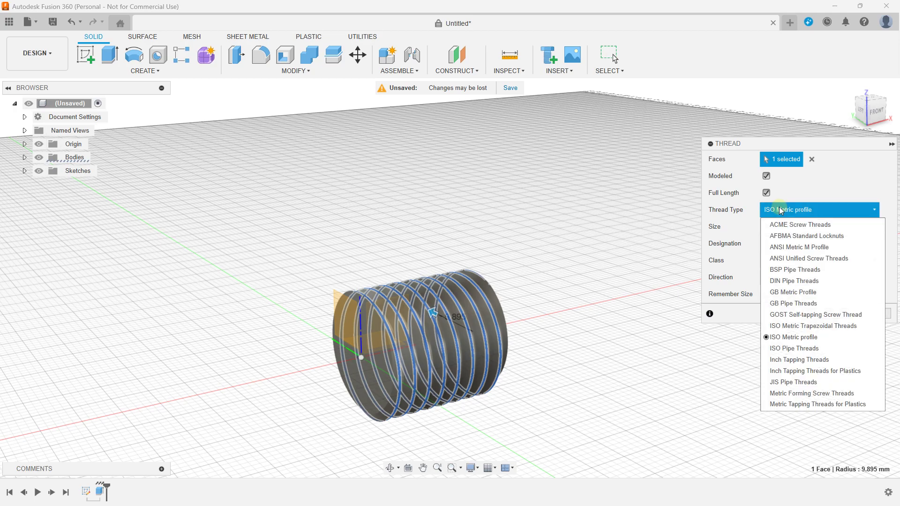
{"action": "left_click", "coordinate": [782, 338]}
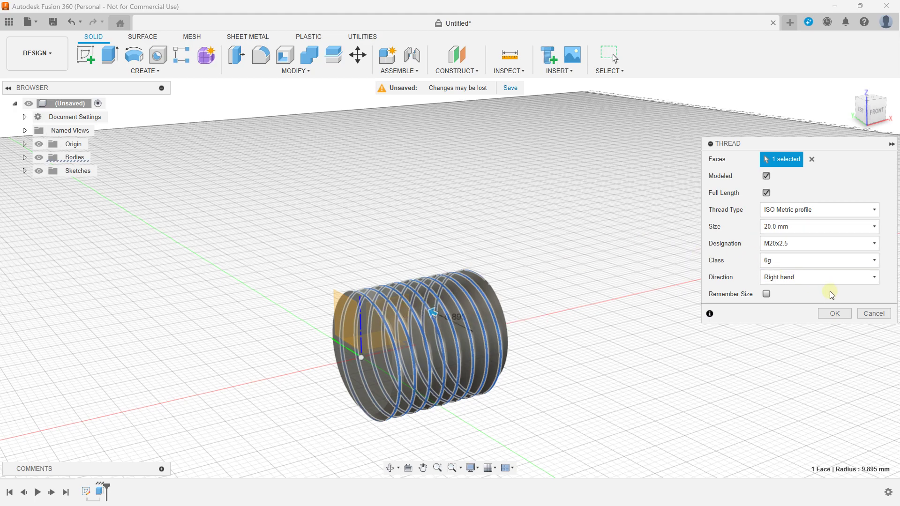
{"action": "left_click", "coordinate": [838, 316]}
{"action": "mouse_move", "coordinate": [603, 270]}
{"action": "middle_mouse_down", "text": "shift"}
{"action": "mouse_move", "coordinate": [523, 268]}
{"action": "mouse_move", "coordinate": [627, 258]}
{"action": "mouse_move", "coordinate": [634, 269]}
{"action": "middle_mouse_up", "text": "shift"}
Start a new sketch on the cylinder's flat end face
{"action": "left_click", "coordinate": [409, 348]}
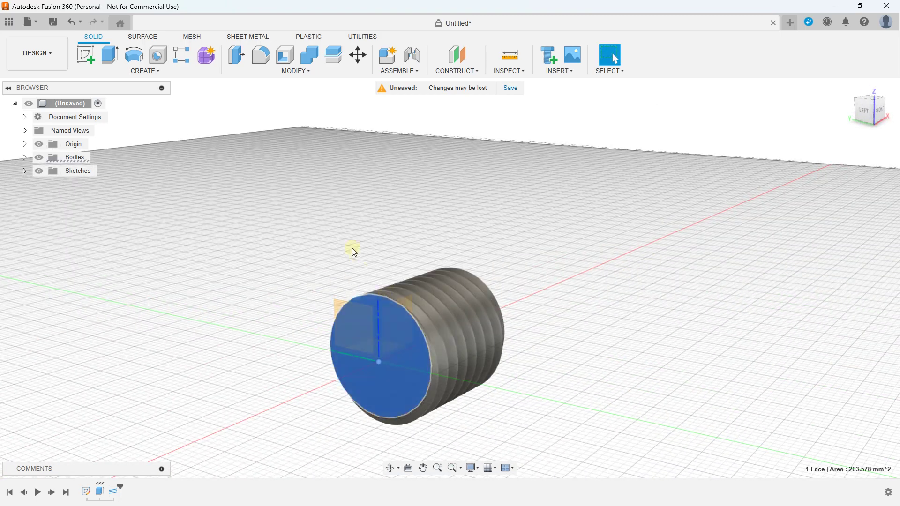
{"action": "left_click", "coordinate": [135, 71]}
{"action": "left_click", "coordinate": [128, 91]}
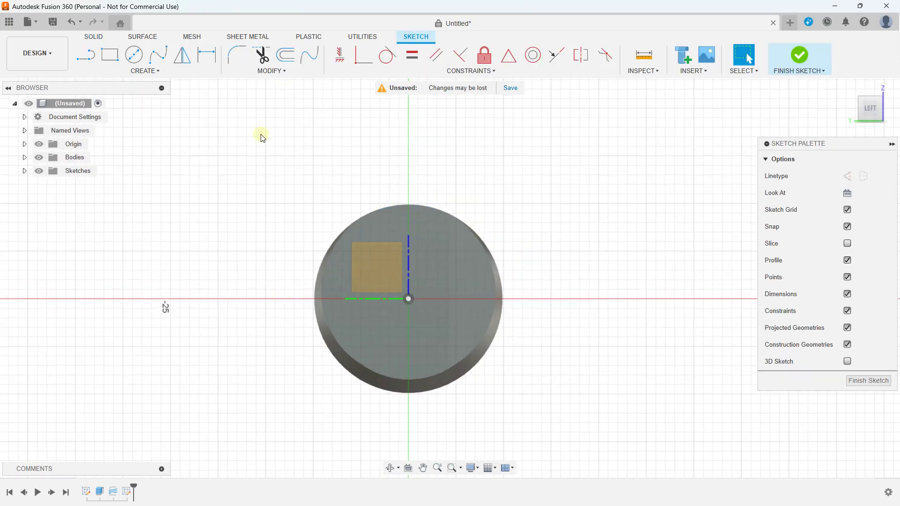
Draw a six-sided circumscribed polygon of 20 mm centred at the origin and finish the sketch
{"action": "left_click", "coordinate": [145, 71]}
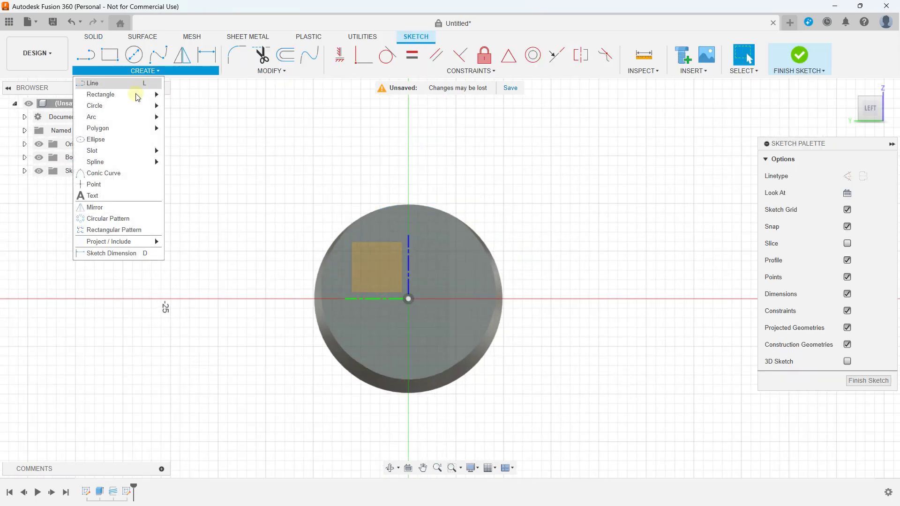
{"action": "mouse_move", "coordinate": [97, 128]}
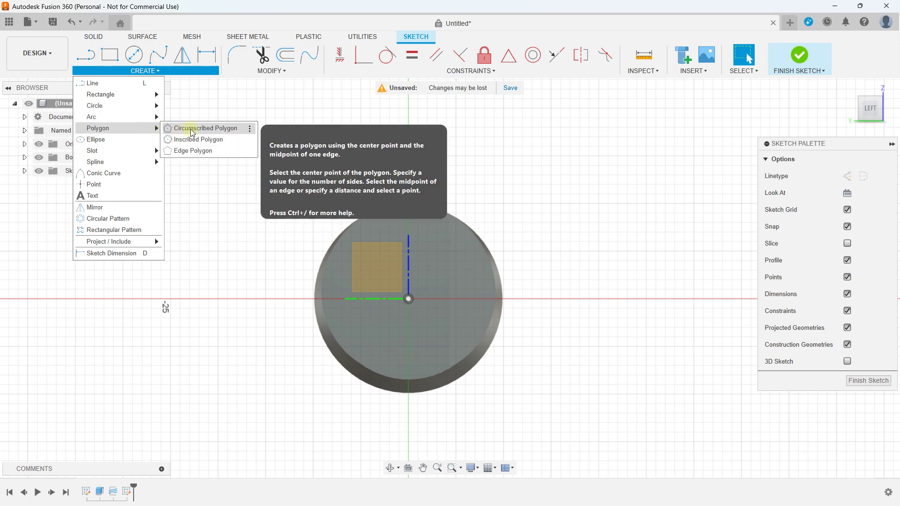
{"action": "left_click", "coordinate": [192, 128]}
{"action": "left_click", "coordinate": [408, 299]}
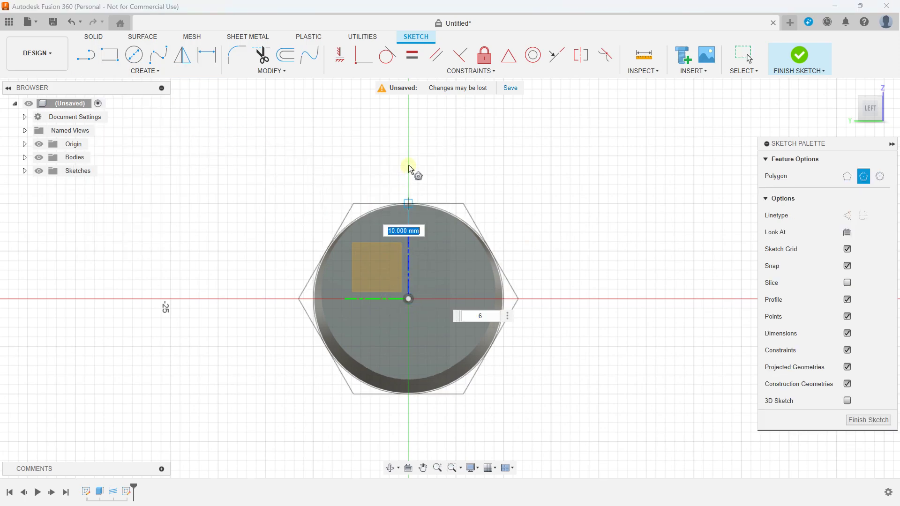
{"action": "scroll", "coordinate": [410, 161], "scroll_direction": "up", "scroll_amount": 1}
{"action": "scroll", "coordinate": [409, 161], "scroll_direction": "down", "scroll_amount": 2}
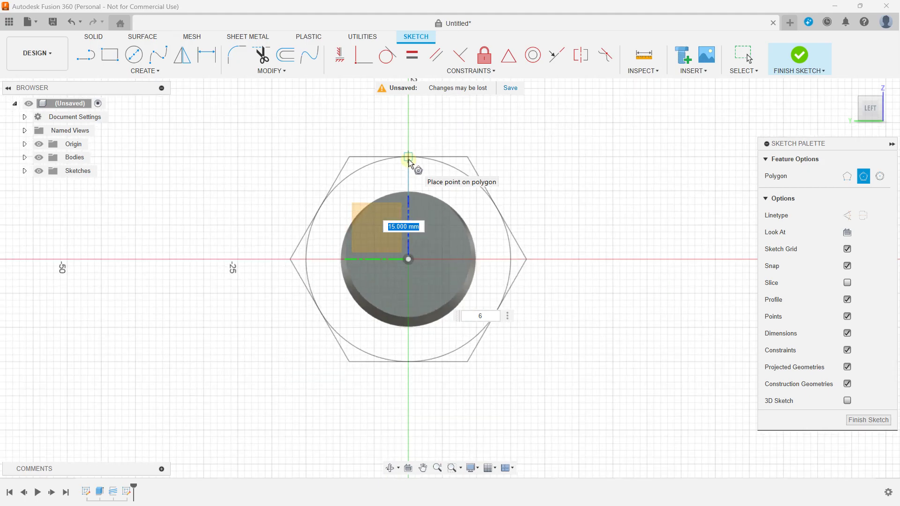
{"action": "scroll", "coordinate": [409, 161], "scroll_direction": "down", "scroll_amount": 1}
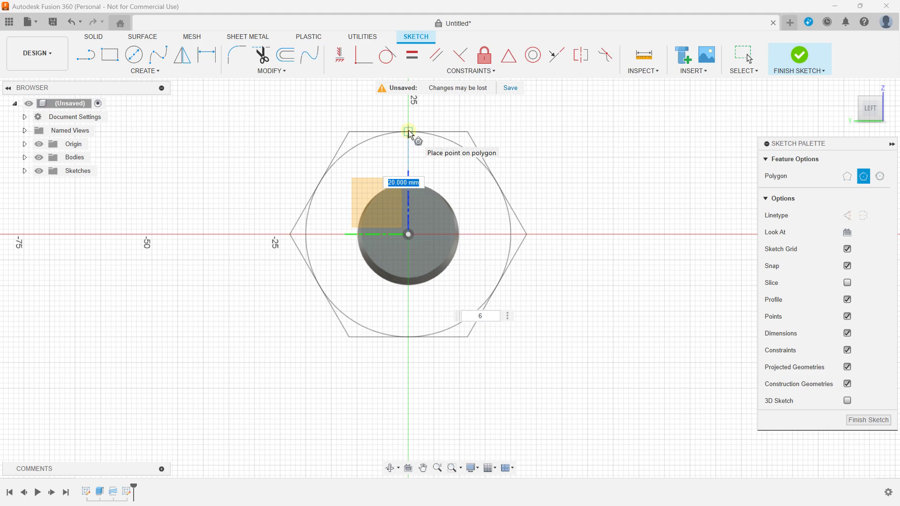
{"action": "left_click", "coordinate": [410, 133]}
{"action": "mouse_move", "coordinate": [523, 202]}
{"action": "middle_mouse_down", "text": "shift"}
{"action": "mouse_move", "coordinate": [488, 217]}
{"action": "mouse_move", "coordinate": [659, 177]}
{"action": "middle_mouse_up", "text": "shift"}
{"action": "left_click", "coordinate": [812, 69]}
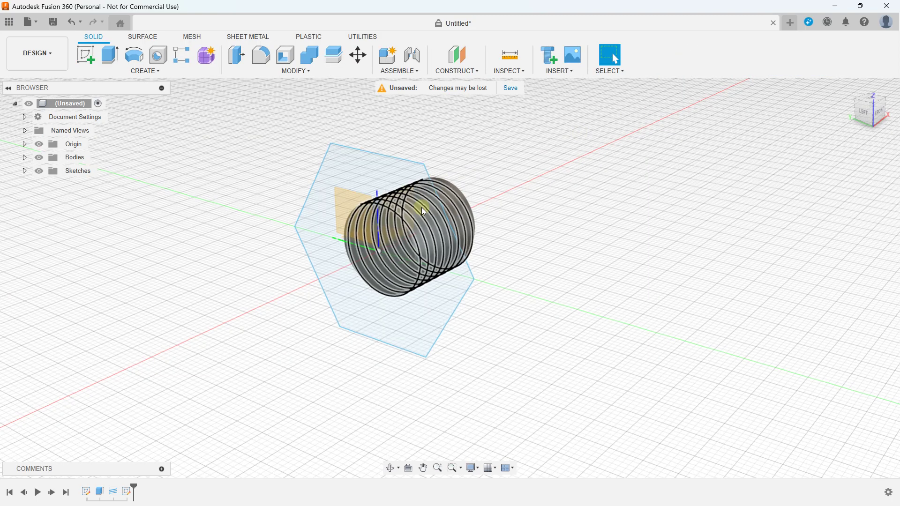
Preview a 10 mm extrusion of the hexagon and circle profiles, then cancel it
{"action": "left_click", "coordinate": [411, 178]}
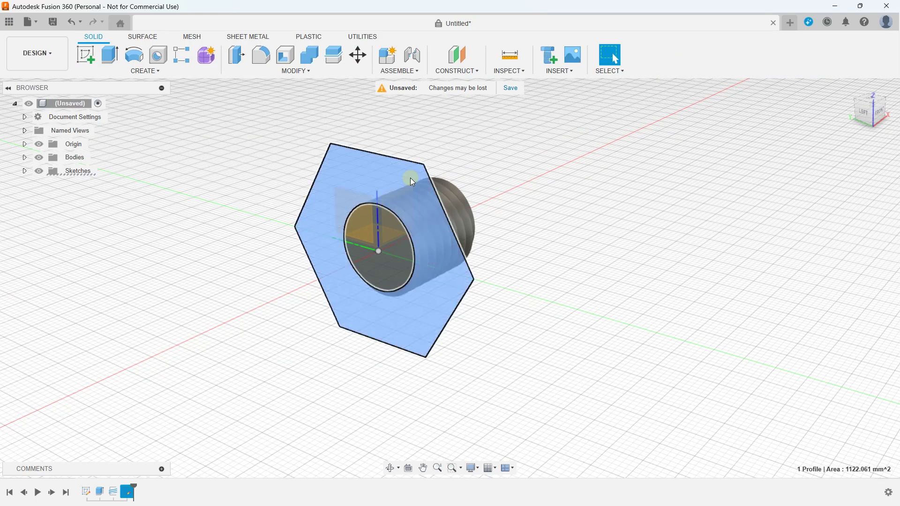
{"action": "left_click", "coordinate": [391, 239]}
{"action": "key", "text": "e"}
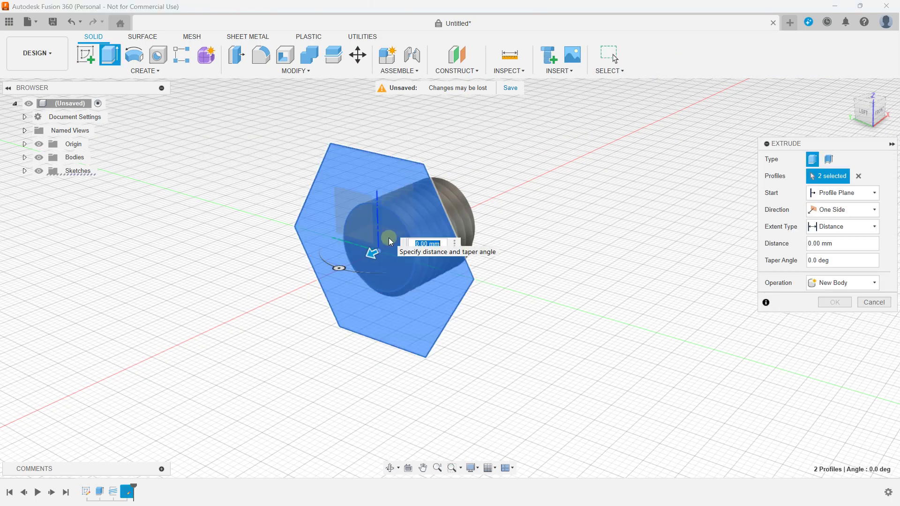
{"action": "left_click_drag", "start_coordinate": [376, 257], "coordinate": [335, 258]}
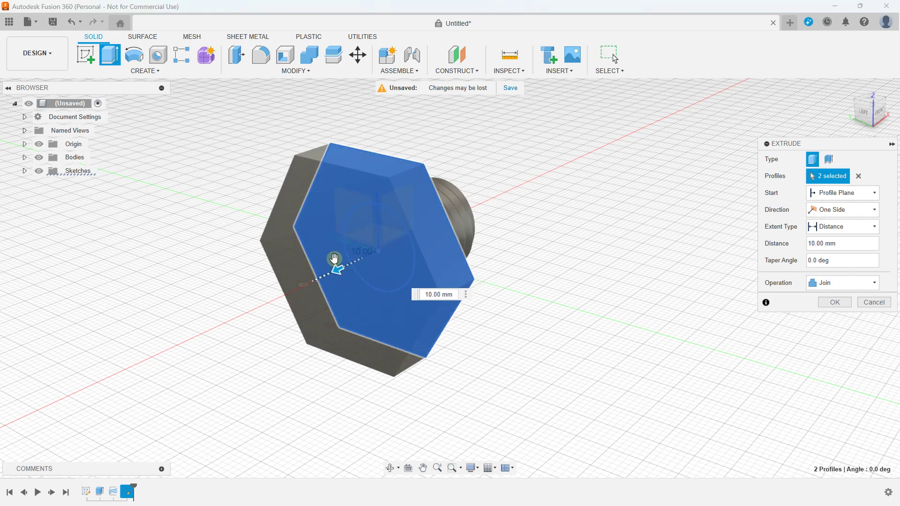
{"action": "mouse_move", "coordinate": [338, 264]}
{"action": "middle_mouse_down", "text": "shift"}
{"action": "mouse_move", "coordinate": [241, 287]}
{"action": "mouse_move", "coordinate": [416, 286]}
{"action": "mouse_move", "coordinate": [354, 292]}
{"action": "middle_mouse_up", "text": "shift"}
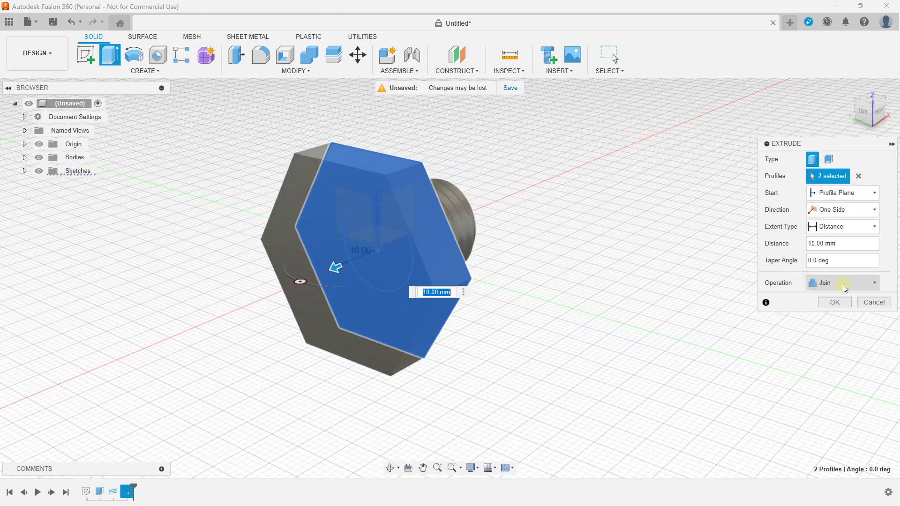
{"action": "left_click", "coordinate": [874, 302]}
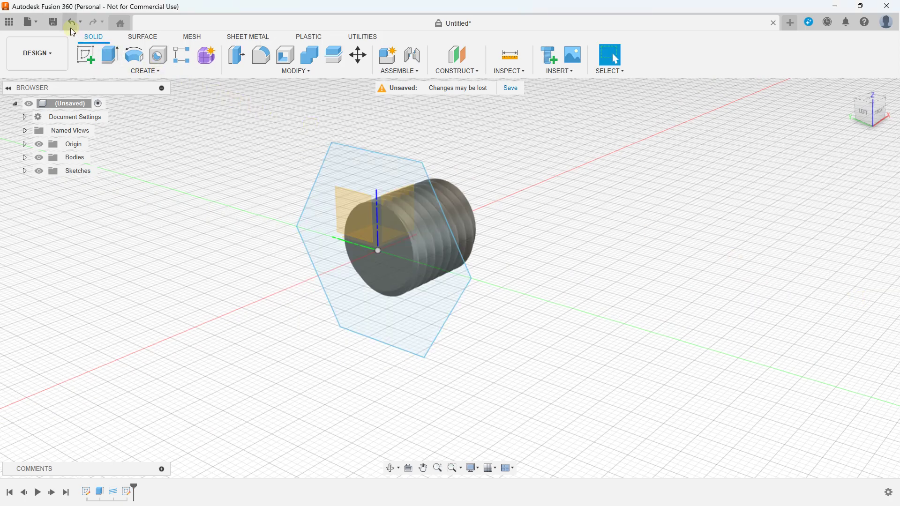
Undo the hexagon and its sketch, returning to the plain threaded body
{"action": "left_click", "coordinate": [71, 28]}
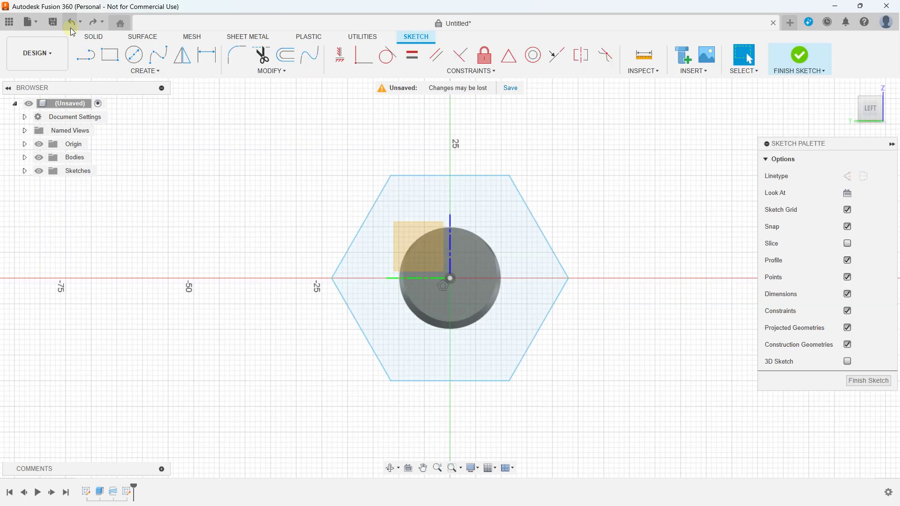
{"action": "left_click", "coordinate": [70, 28]}
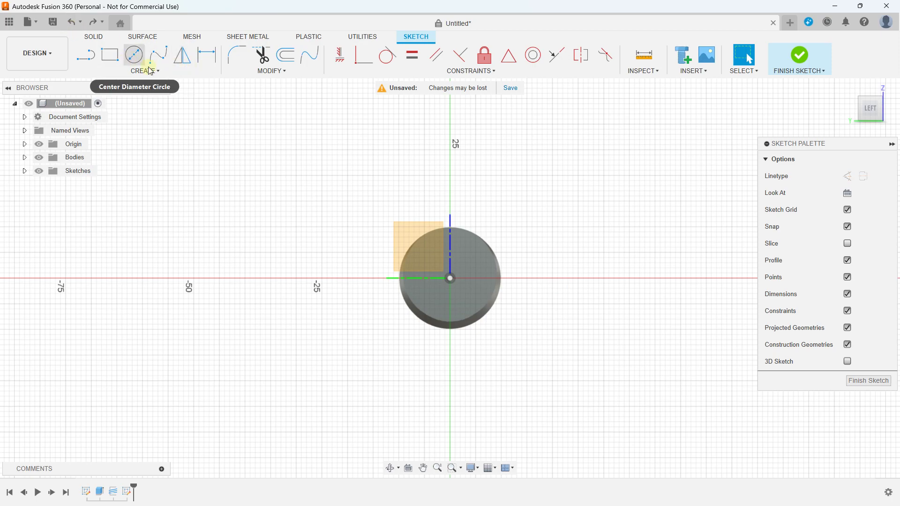
{"action": "left_click", "coordinate": [75, 27]}
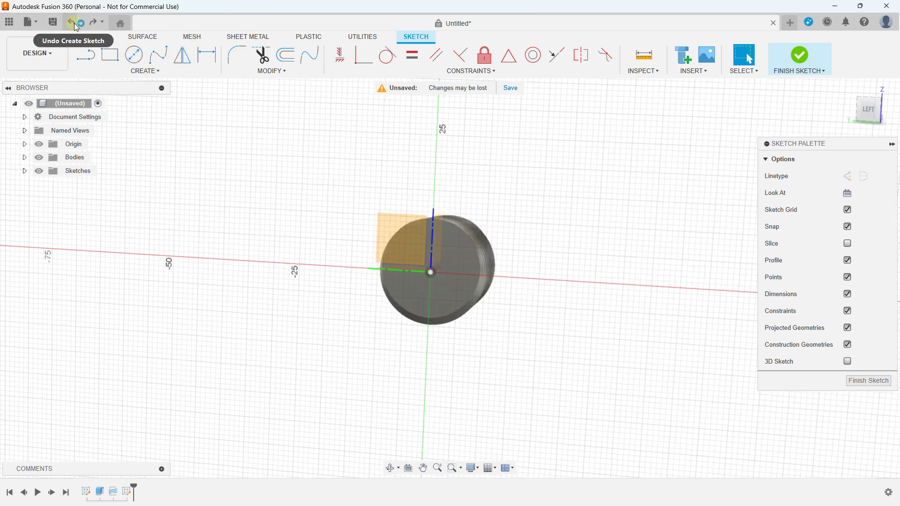
{"action": "left_click", "coordinate": [75, 28]}
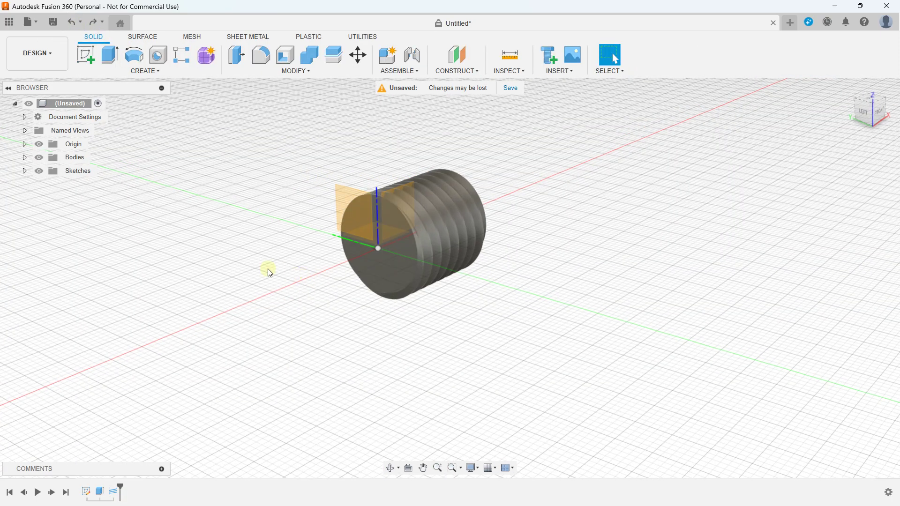
{"action": "scroll", "coordinate": [270, 268], "scroll_direction": "up", "scroll_amount": 2}
Start a new sketch on the threaded body's end face
{"action": "left_click", "coordinate": [391, 273]}
{"action": "left_click", "coordinate": [144, 71]}
{"action": "left_click", "coordinate": [133, 93]}
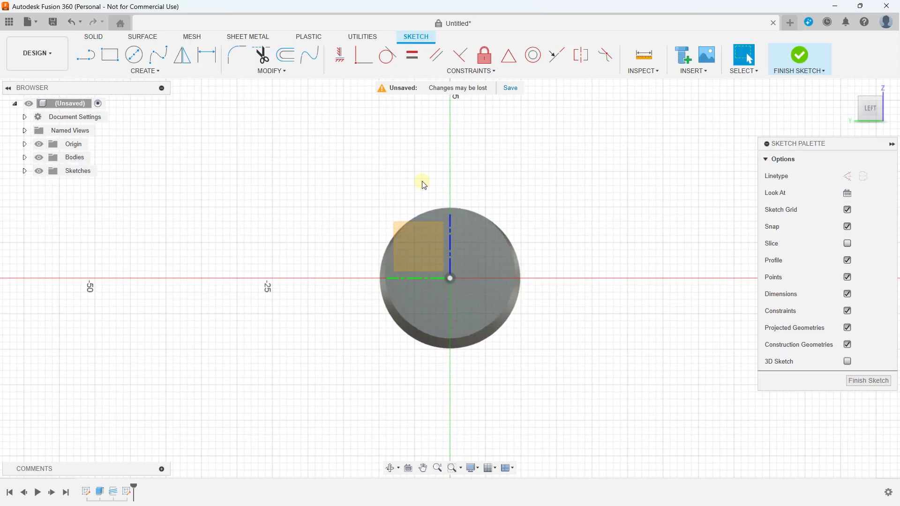
Draw a six-sided circumscribed hexagon of 16 mm radius at the origin and finish the sketch
{"action": "left_click", "coordinate": [153, 71]}
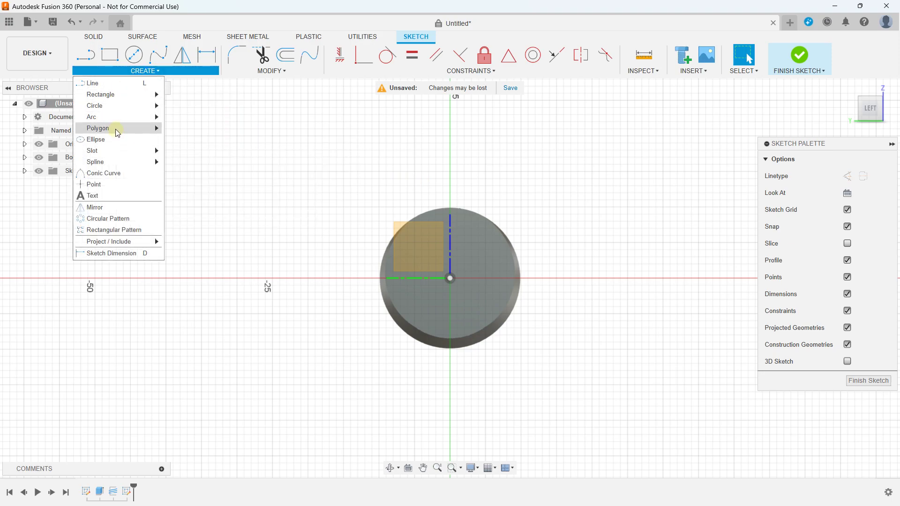
{"action": "left_click", "coordinate": [451, 279]}
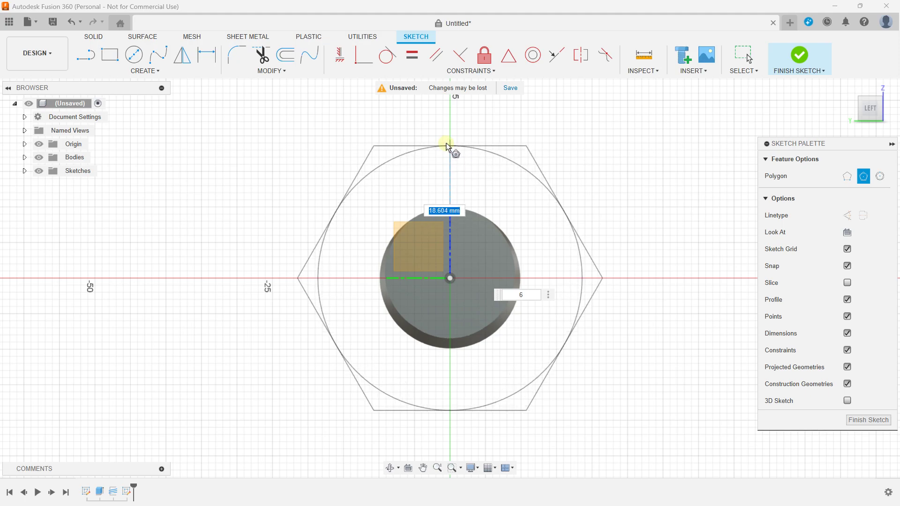
{"action": "scroll", "coordinate": [447, 139], "scroll_direction": "down", "scroll_amount": 2}
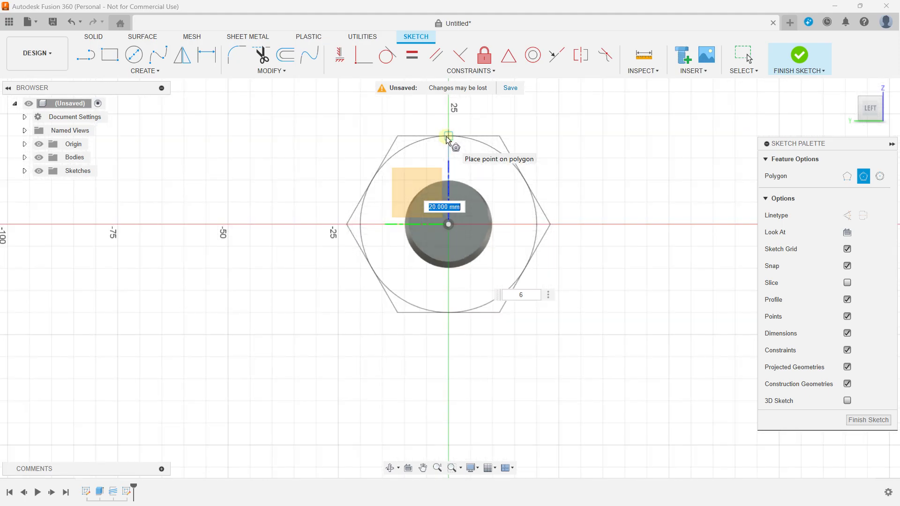
{"action": "scroll", "coordinate": [449, 149], "scroll_direction": "up", "scroll_amount": 2}
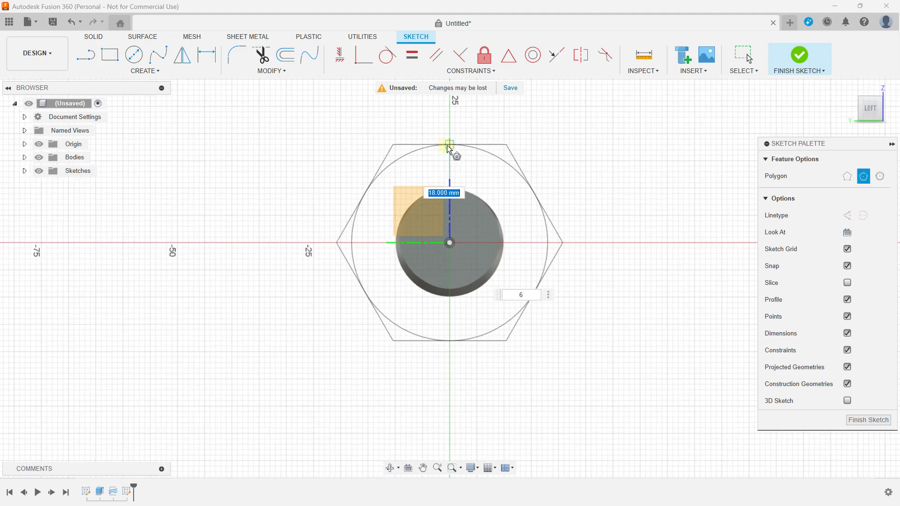
{"action": "scroll", "coordinate": [449, 149], "scroll_direction": "up", "scroll_amount": 1}
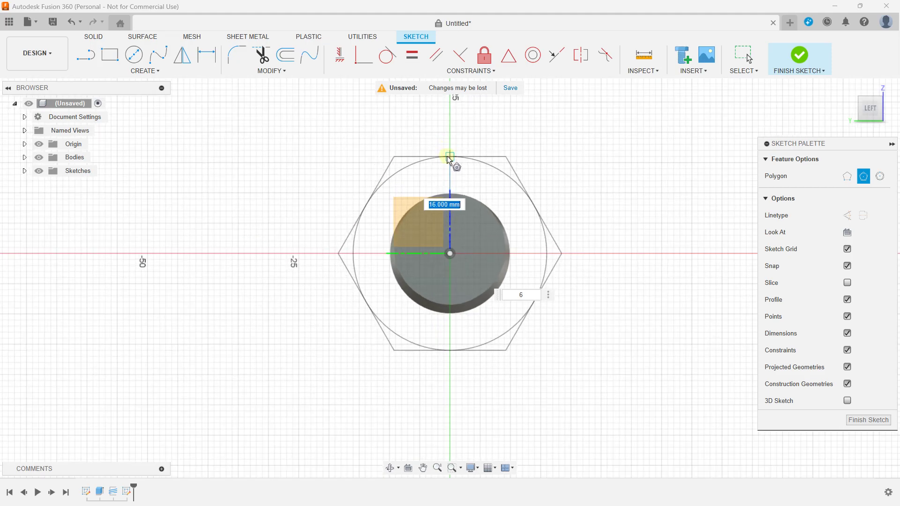
{"action": "left_click", "coordinate": [449, 159]}
{"action": "middle_click_drag", "start_coordinate": [516, 186], "coordinate": [499, 202], "text": "shift"}
{"action": "left_click", "coordinate": [781, 69]}
Extrude the hexagon profiles 10 mm, joining them to the threaded shaft as the head
{"action": "key", "text": "e"}
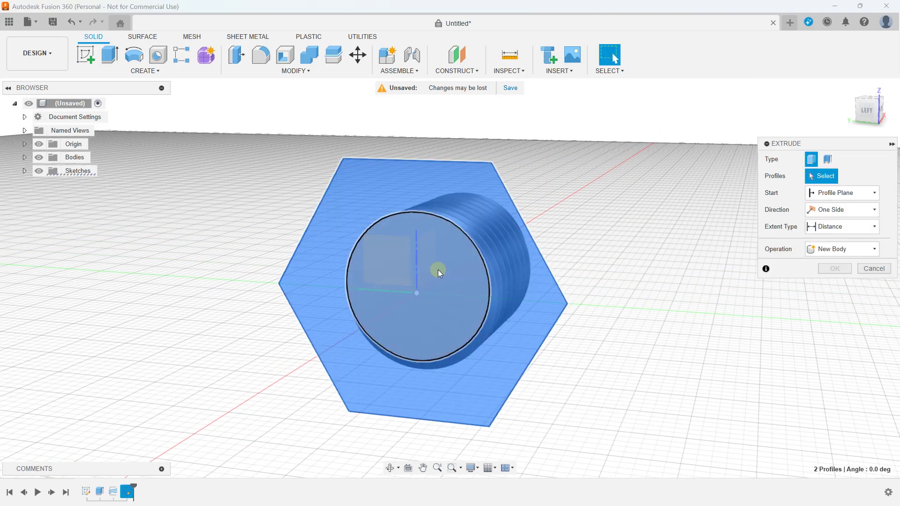
{"action": "type", "text": "4"}
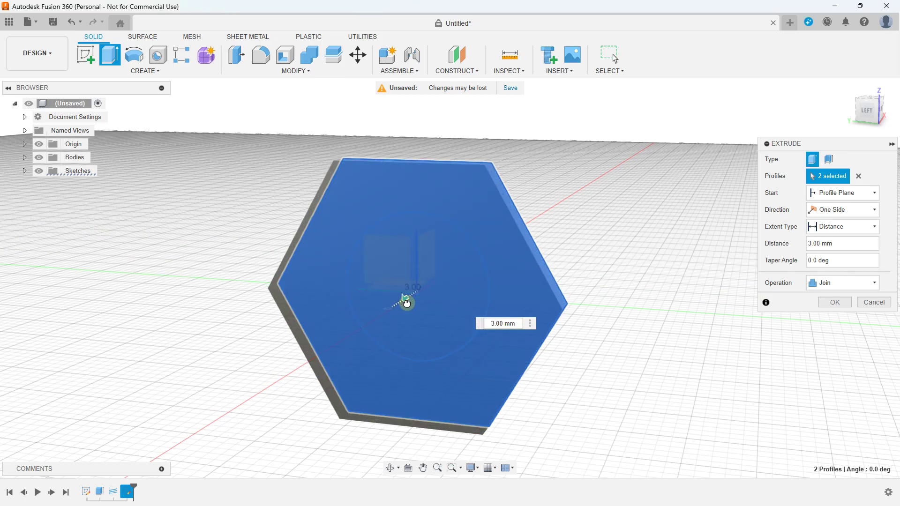
{"action": "scroll", "coordinate": [400, 302], "scroll_direction": "down", "scroll_amount": 5}
{"action": "mouse_move", "coordinate": [378, 302]}
{"action": "middle_mouse_down", "text": "shift"}
{"action": "mouse_move", "coordinate": [346, 304]}
{"action": "mouse_move", "coordinate": [384, 295]}
{"action": "middle_mouse_up", "text": "shift"}
{"action": "left_click_drag", "start_coordinate": [384, 295], "coordinate": [341, 296]}
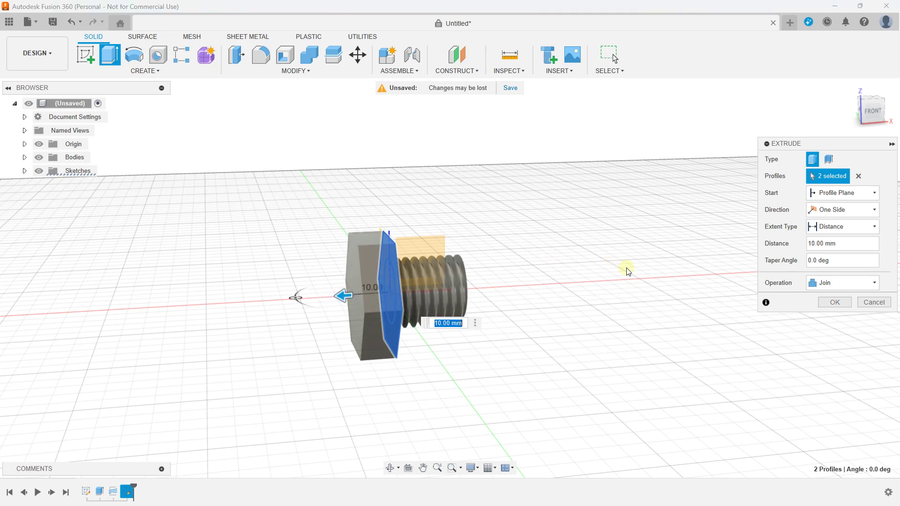
{"action": "left_click", "coordinate": [821, 283]}
{"action": "left_click", "coordinate": [824, 333]}
{"action": "left_click", "coordinate": [827, 304]}
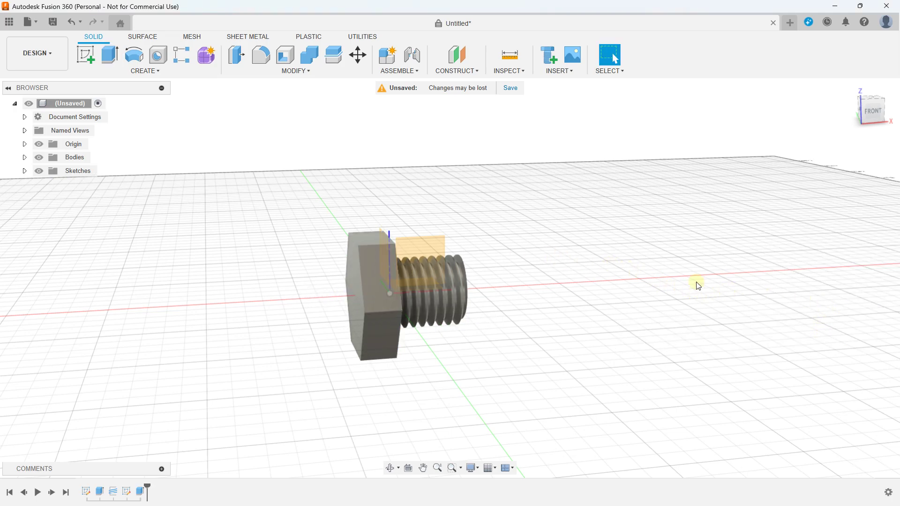
Start a new sketch on the XZ plane
{"action": "middle_click_drag", "start_coordinate": [445, 284], "coordinate": [446, 284], "text": "shift"}
{"action": "key", "text": "Escape"}
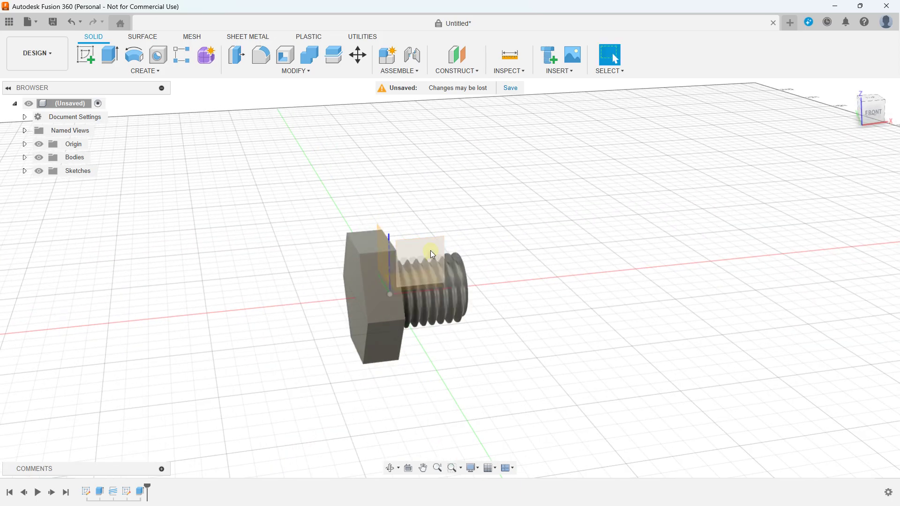
{"action": "left_click", "coordinate": [427, 247]}
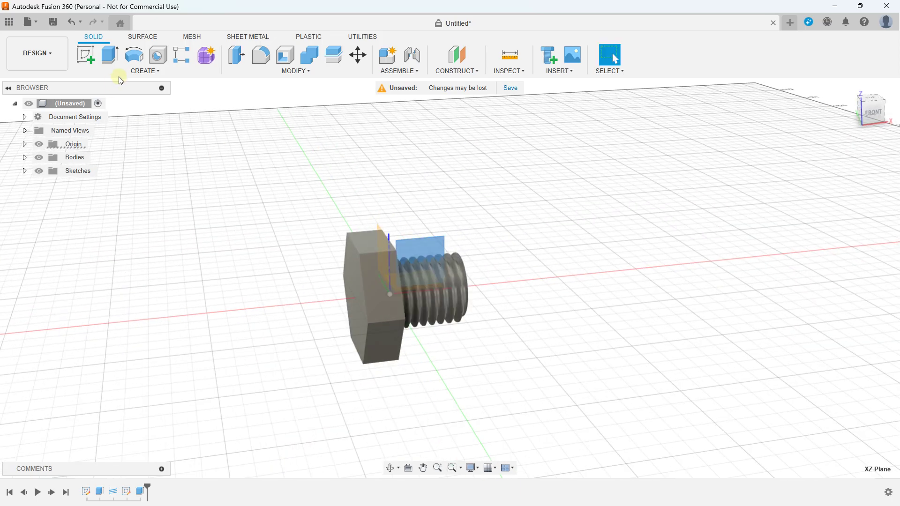
{"action": "left_click", "coordinate": [124, 71]}
{"action": "left_click", "coordinate": [124, 95]}
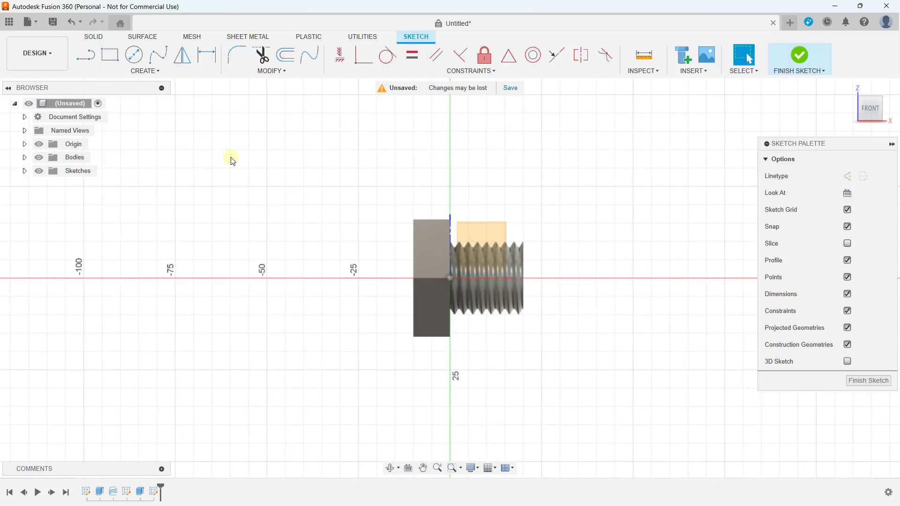
Draw an L-shaped path: an 80 mm line left from the head, then 20 mm down
{"action": "left_click", "coordinate": [96, 56]}
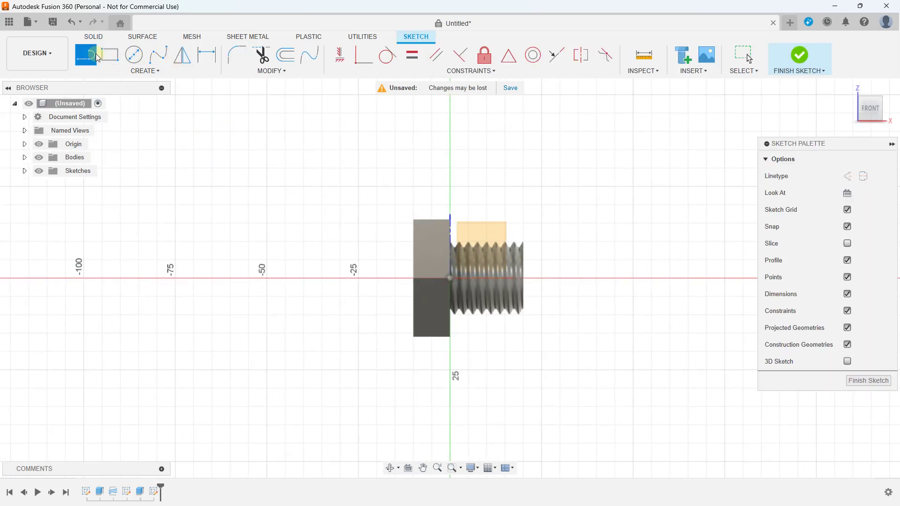
{"action": "left_click", "coordinate": [412, 279]}
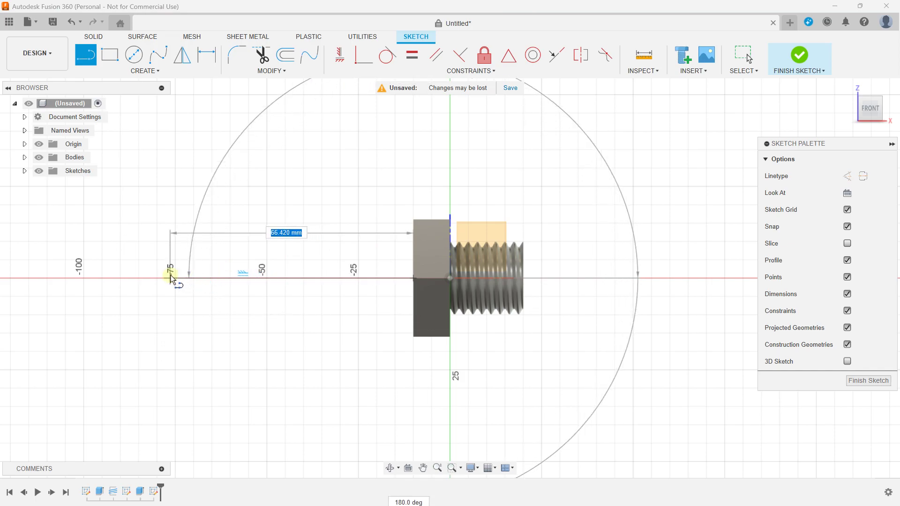
{"action": "middle_click_drag", "start_coordinate": [187, 282], "coordinate": [274, 276]}
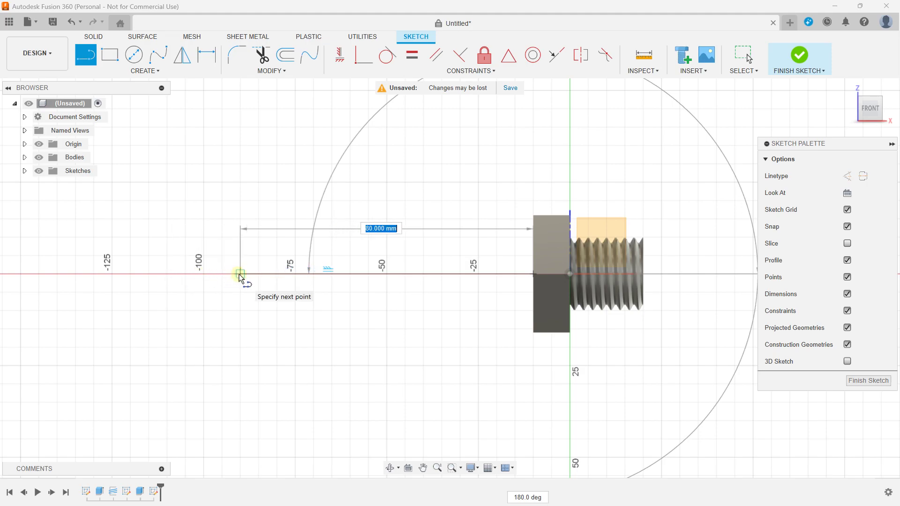
{"action": "left_click", "coordinate": [240, 275]}
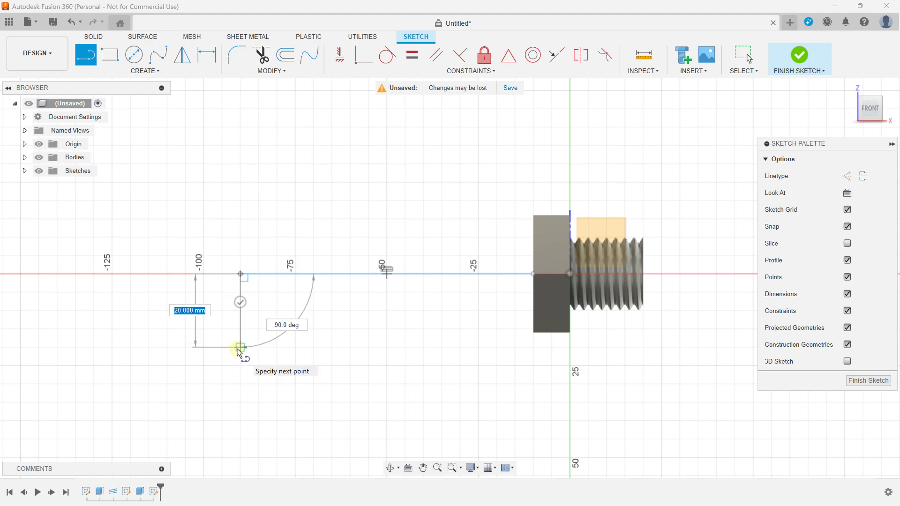
{"action": "left_click", "coordinate": [240, 347]}
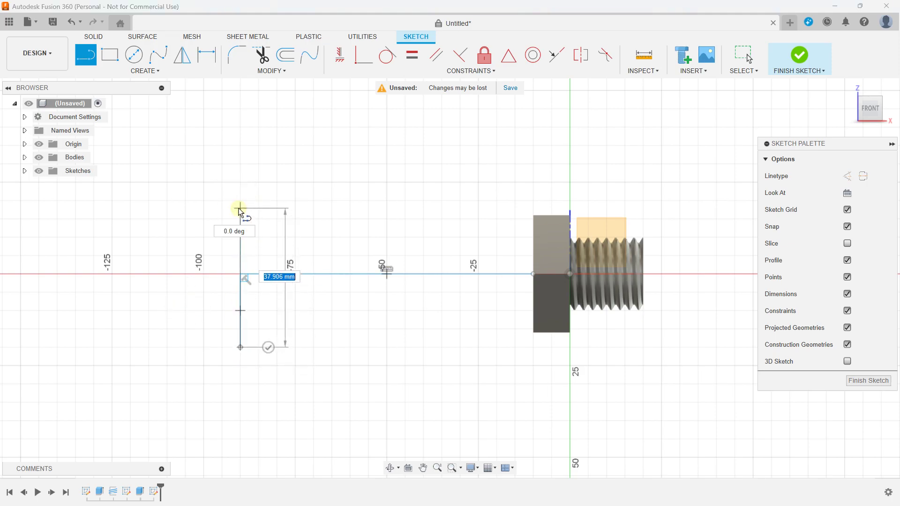
{"action": "key", "text": "Escape"}
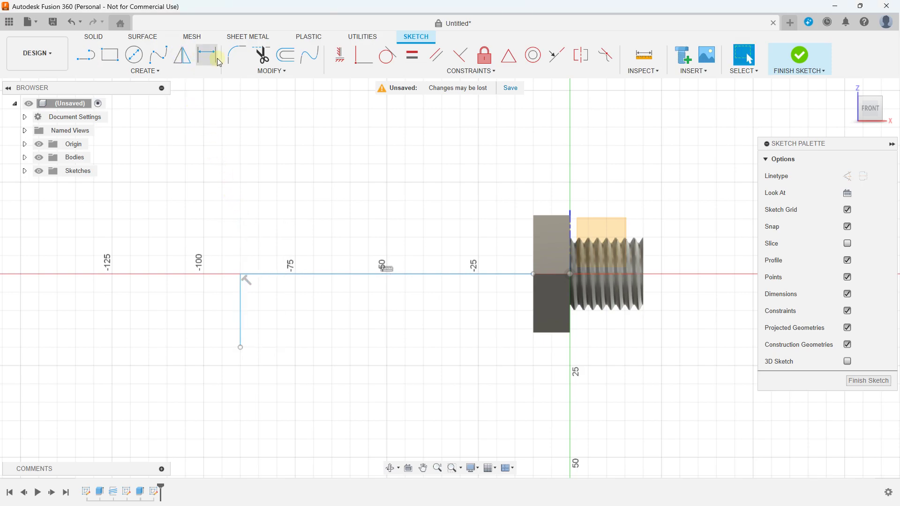
Fillet the path's corner at a 14 mm radius and finish the sketch
{"action": "left_click", "coordinate": [241, 295]}
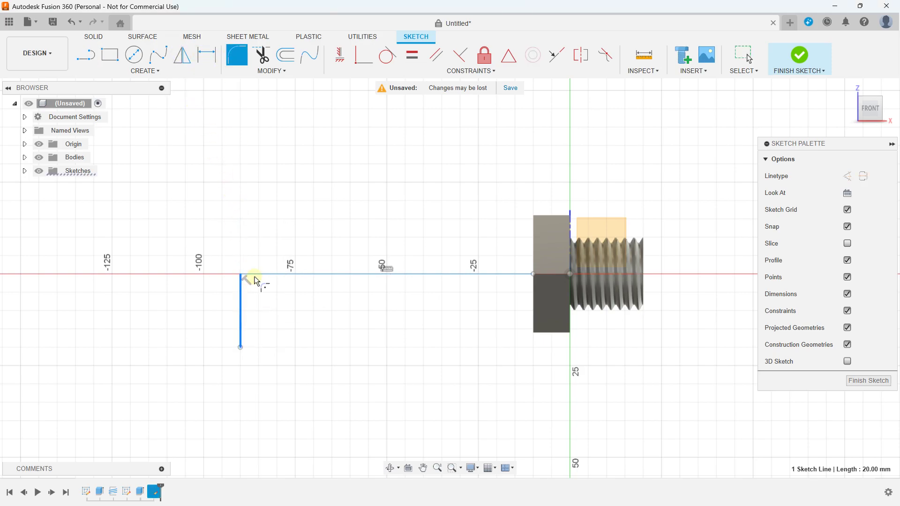
{"action": "left_click", "coordinate": [255, 274]}
{"action": "scroll", "coordinate": [238, 275], "scroll_direction": "up", "scroll_amount": 2}
{"action": "left_click_drag", "start_coordinate": [239, 276], "coordinate": [247, 288]}
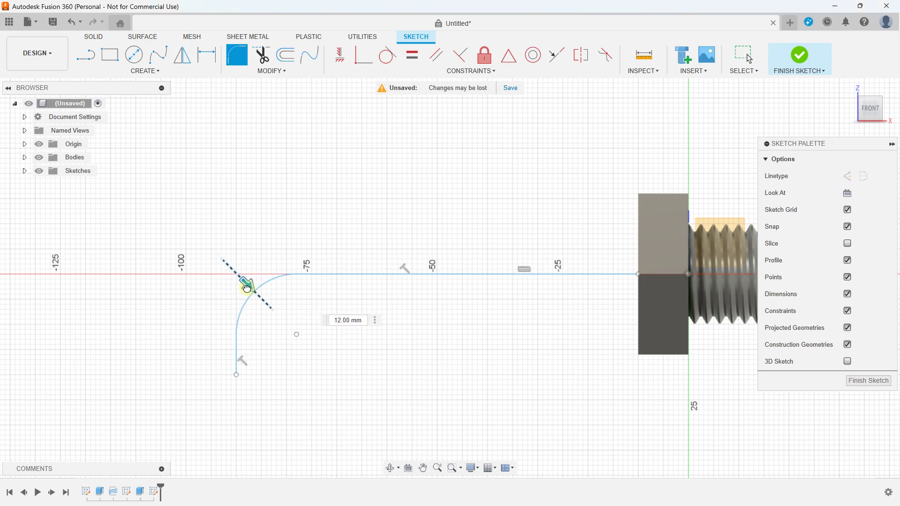
{"action": "left_click_drag", "start_coordinate": [247, 288], "coordinate": [248, 287]}
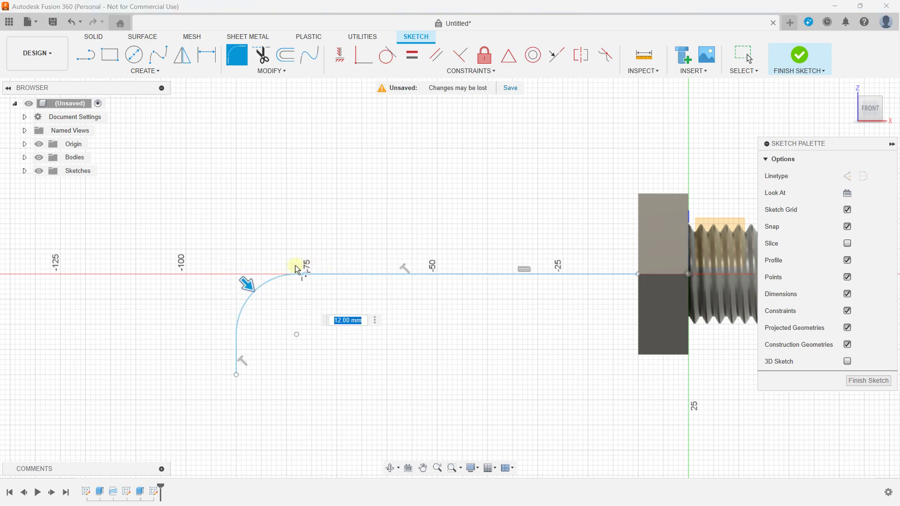
{"action": "scroll", "coordinate": [251, 285], "scroll_direction": "up", "scroll_amount": 1}
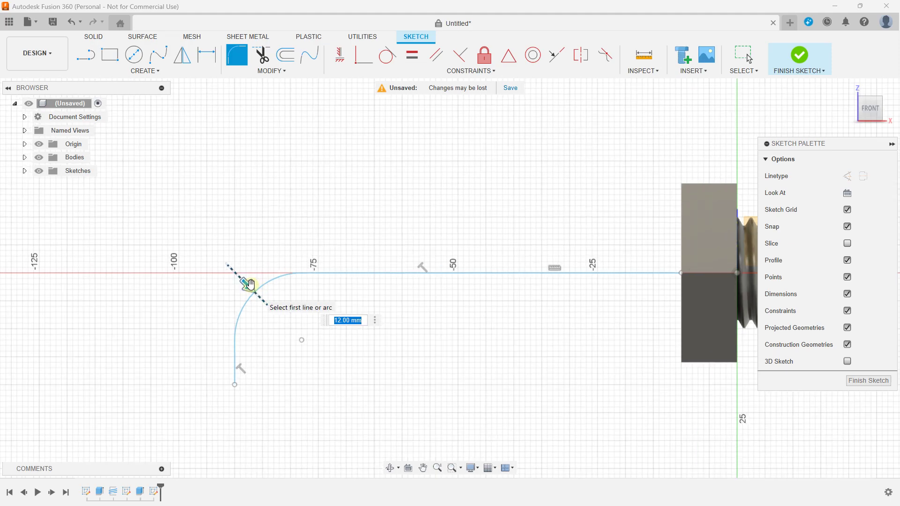
{"action": "scroll", "coordinate": [251, 285], "scroll_direction": "up", "scroll_amount": 1}
{"action": "left_click_drag", "start_coordinate": [251, 286], "coordinate": [254, 292]}
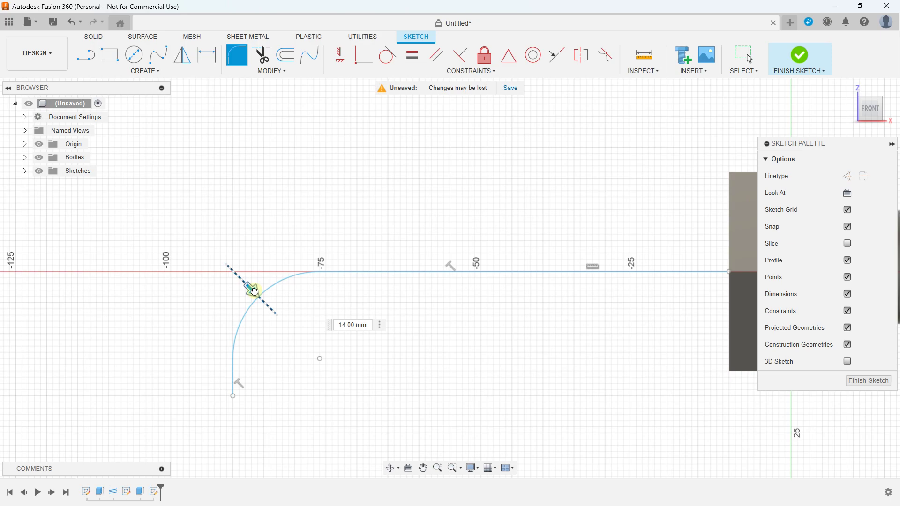
{"action": "scroll", "coordinate": [241, 234], "scroll_direction": "down", "scroll_amount": 3}
{"action": "middle_click_drag", "start_coordinate": [245, 209], "coordinate": [619, 195], "text": "shift"}
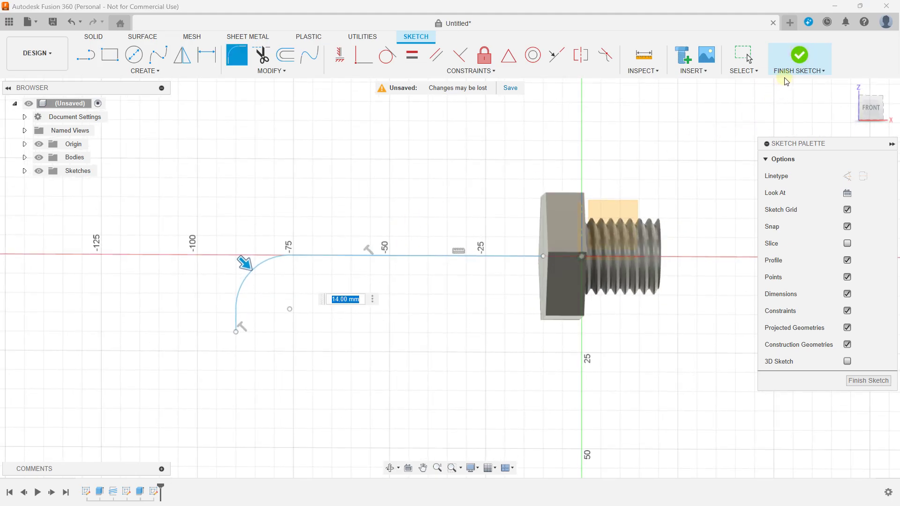
{"action": "left_click", "coordinate": [798, 59]}
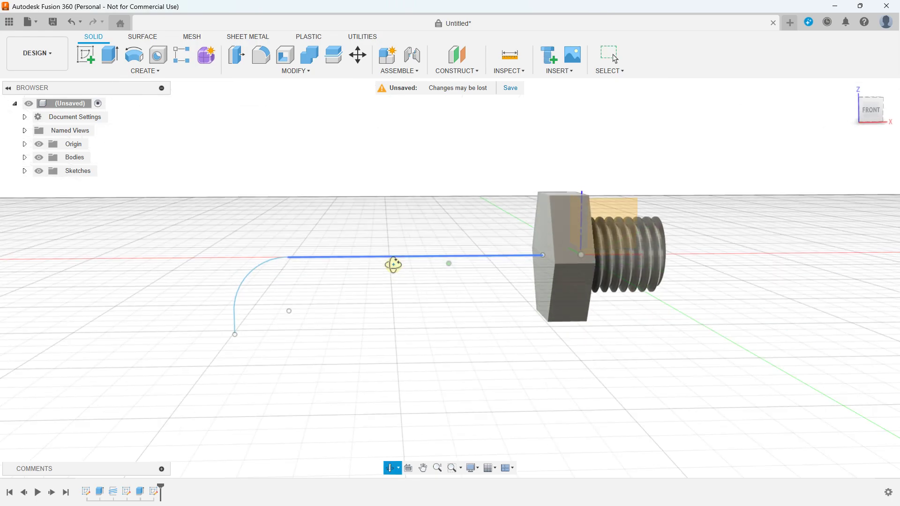
Create a pipe along the bent sketch path with a 20 mm section size
{"action": "left_click", "coordinate": [150, 73]}
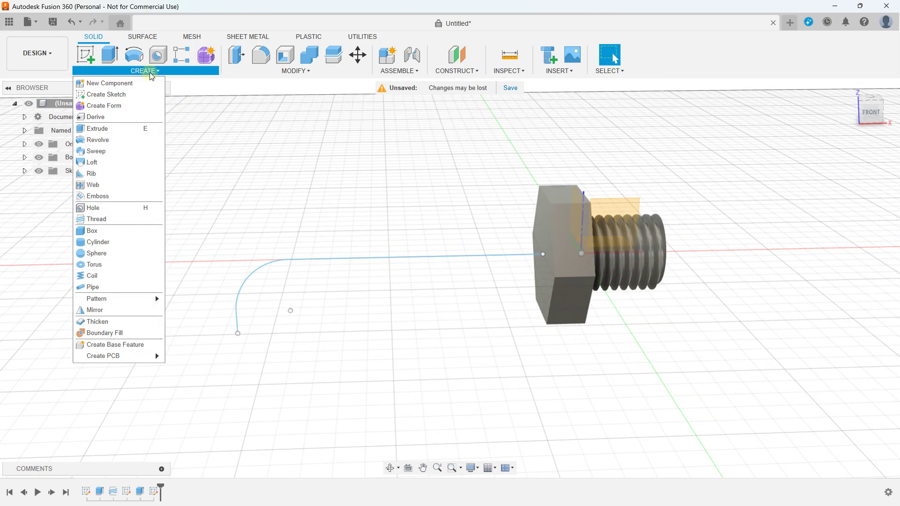
{"action": "left_click", "coordinate": [92, 288]}
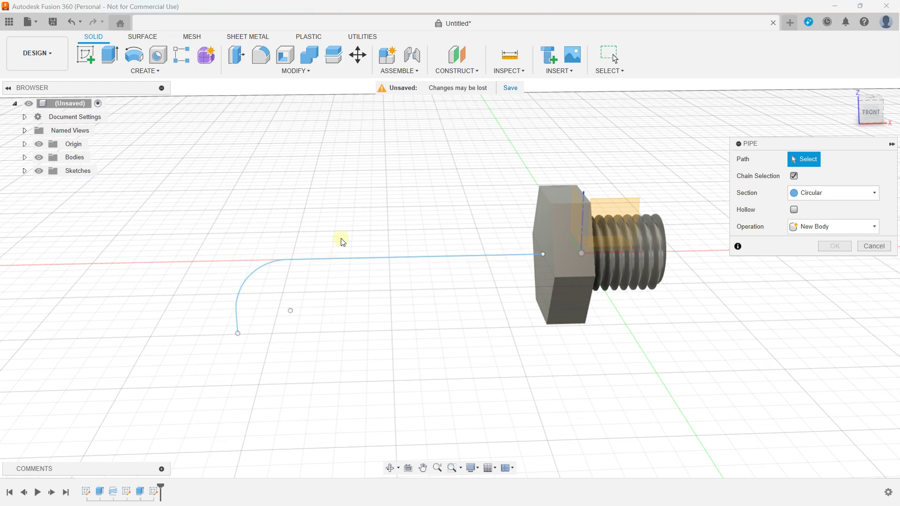
{"action": "middle_click_drag", "start_coordinate": [415, 256], "coordinate": [412, 261], "text": "shift"}
{"action": "left_click", "coordinate": [410, 259]}
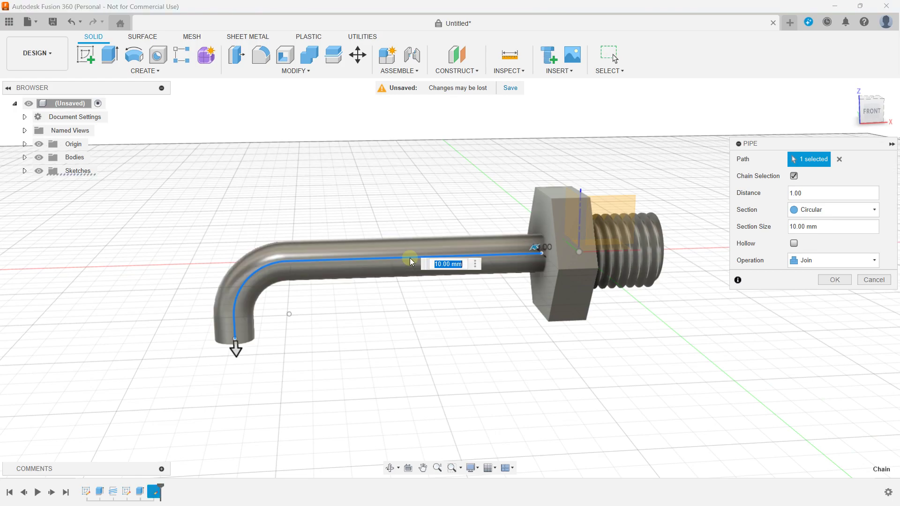
{"action": "left_click", "coordinate": [430, 265]}
{"action": "middle_click_drag", "start_coordinate": [410, 243], "coordinate": [538, 204], "text": "shift"}
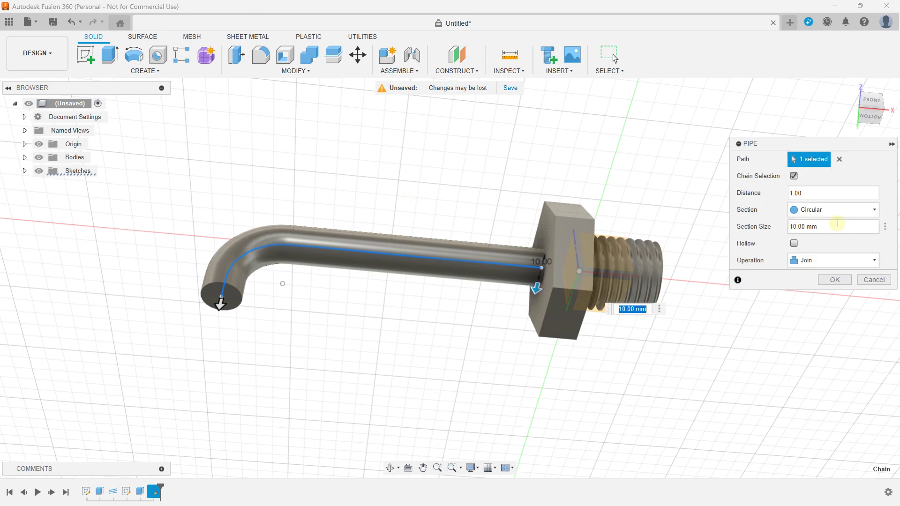
{"action": "scroll", "coordinate": [538, 289], "scroll_direction": "up", "scroll_amount": 5}
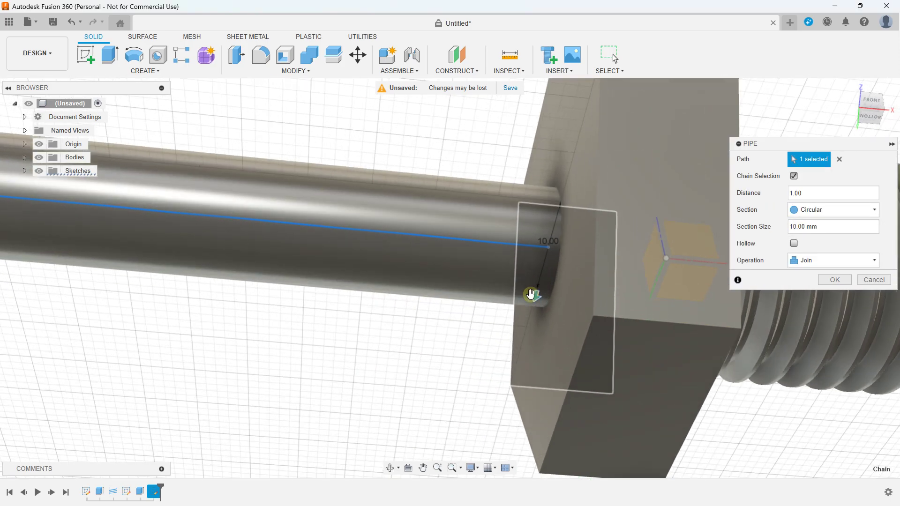
{"action": "left_click_drag", "start_coordinate": [534, 300], "coordinate": [526, 336]}
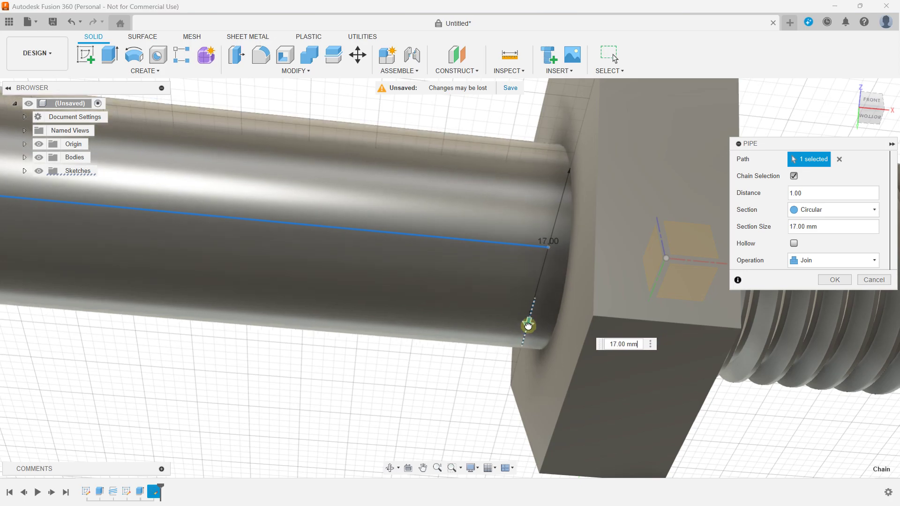
{"action": "scroll", "coordinate": [520, 336], "scroll_direction": "down", "scroll_amount": 5}
{"action": "scroll", "coordinate": [527, 344], "scroll_direction": "down", "scroll_amount": 5}
{"action": "mouse_move", "coordinate": [527, 343]}
{"action": "middle_mouse_down", "text": "shift"}
{"action": "mouse_move", "coordinate": [455, 364]}
{"action": "mouse_move", "coordinate": [450, 385]}
{"action": "mouse_move", "coordinate": [444, 364]}
{"action": "middle_mouse_up", "text": "shift"}
{"action": "scroll", "coordinate": [439, 357], "scroll_direction": "up", "scroll_amount": 3}
{"action": "scroll", "coordinate": [439, 357], "scroll_direction": "up", "scroll_amount": 3}
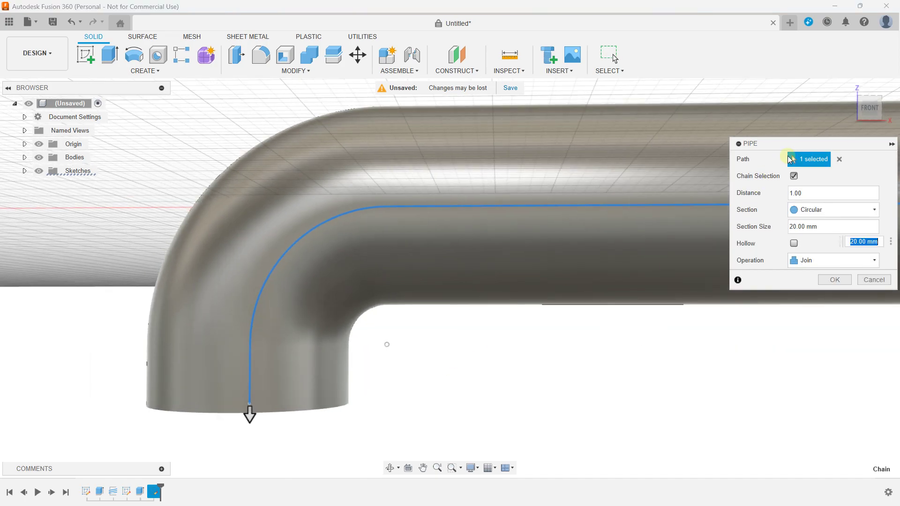
Make the pipe hollow with a 2 mm wall thickness
{"action": "left_click", "coordinate": [874, 111]}
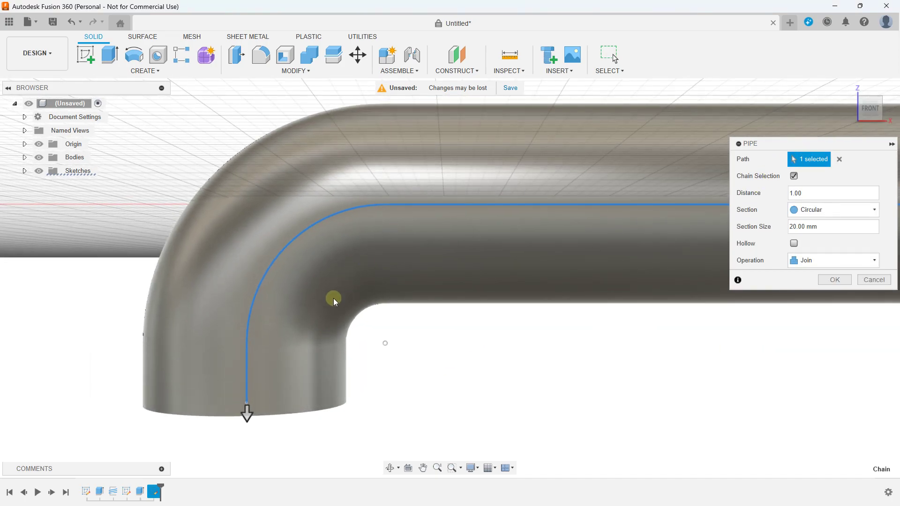
{"action": "scroll", "coordinate": [346, 364], "scroll_direction": "down", "scroll_amount": 3}
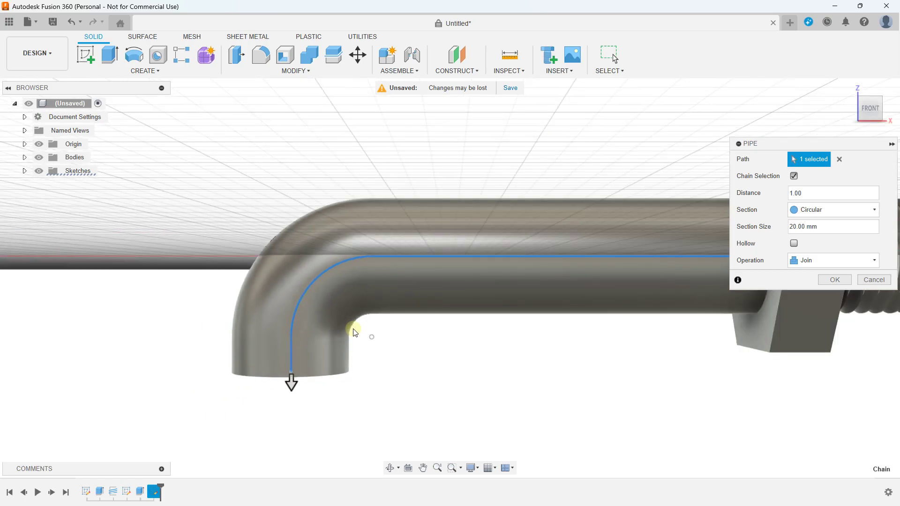
{"action": "scroll", "coordinate": [365, 319], "scroll_direction": "down", "scroll_amount": 2}
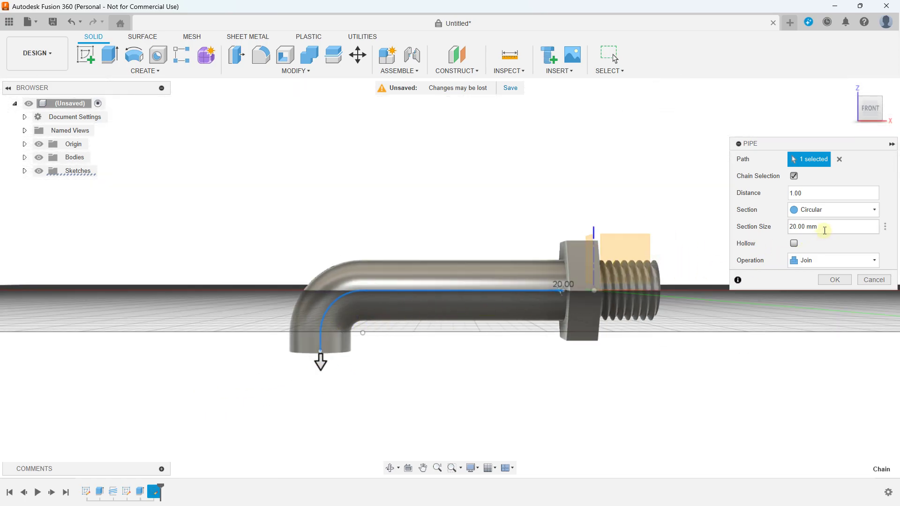
{"action": "left_click", "coordinate": [794, 243]}
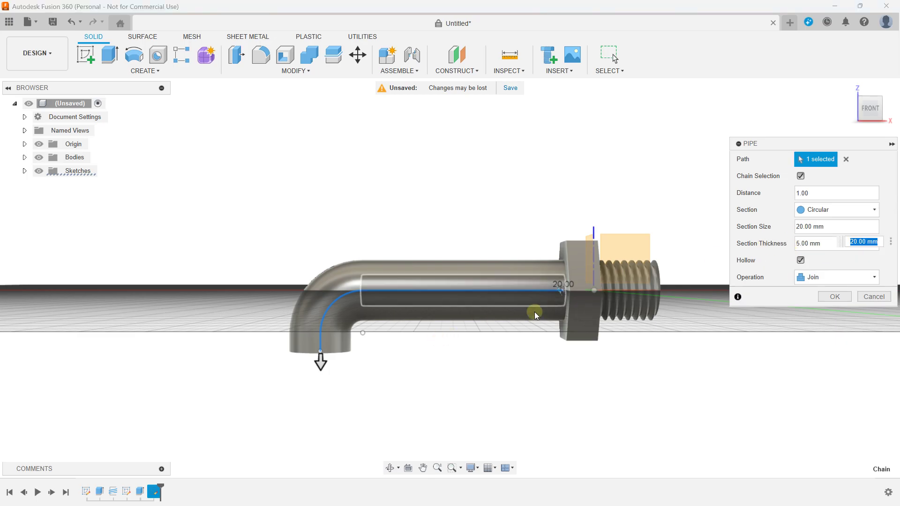
{"action": "middle_click_drag", "start_coordinate": [535, 311], "coordinate": [283, 324], "text": "shift"}
{"action": "scroll", "coordinate": [283, 324], "scroll_direction": "up", "scroll_amount": 2}
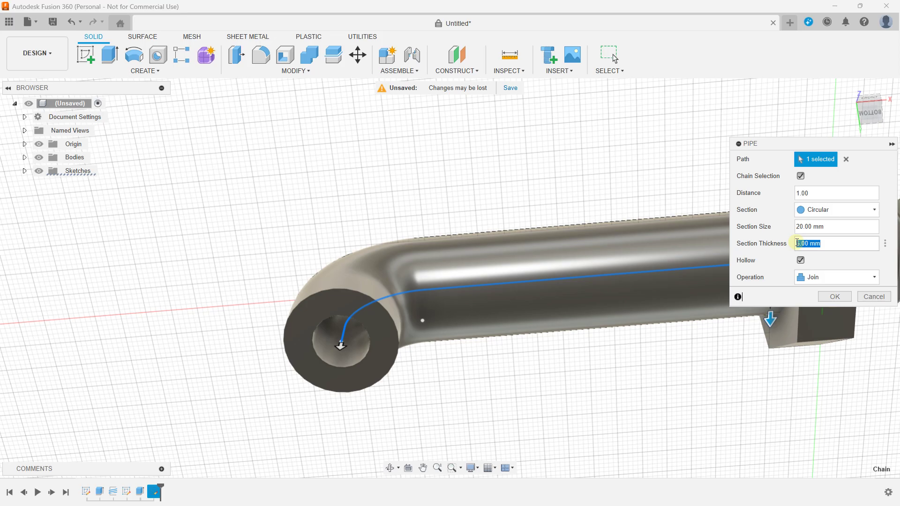
{"action": "key", "text": "BackSpace"}
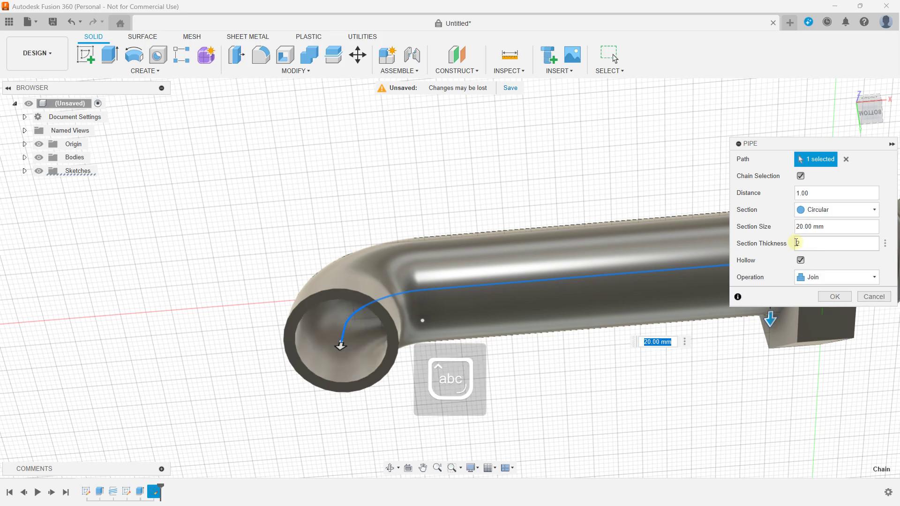
{"action": "type", "text": "2"}
{"action": "middle_click_drag", "start_coordinate": [579, 319], "coordinate": [499, 263], "text": "shift"}
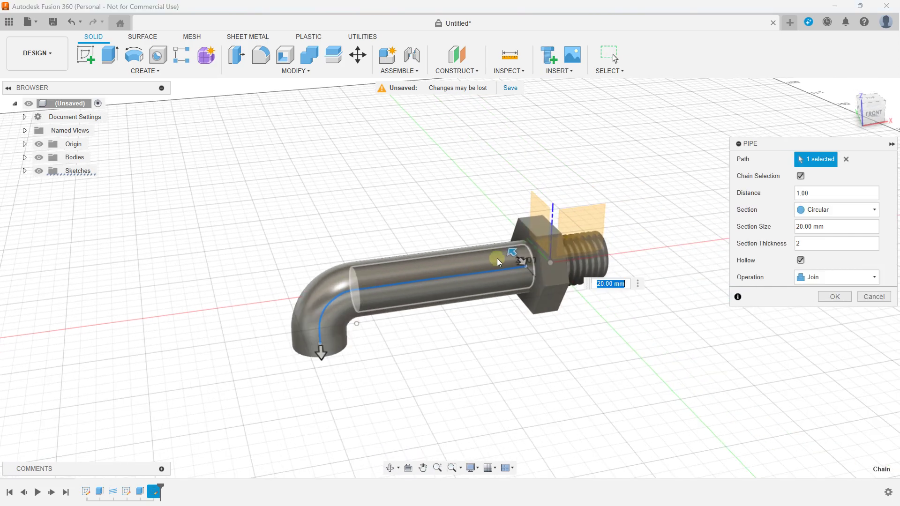
Set the pipe to create a new body and confirm the feature
{"action": "left_click", "coordinate": [821, 277]}
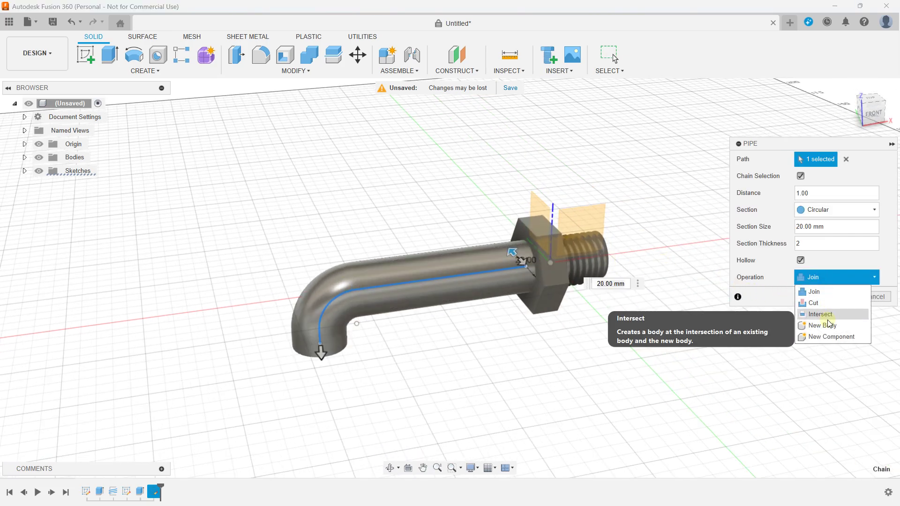
{"action": "left_click", "coordinate": [829, 324]}
{"action": "left_click", "coordinate": [836, 297]}
{"action": "mouse_move", "coordinate": [603, 318]}
{"action": "middle_mouse_down", "text": "shift"}
{"action": "mouse_move", "coordinate": [509, 300]}
{"action": "mouse_move", "coordinate": [503, 317]}
{"action": "mouse_move", "coordinate": [521, 314]}
{"action": "mouse_move", "coordinate": [428, 249]}
{"action": "middle_mouse_up", "text": "shift"}
{"action": "left_click", "coordinate": [171, 70]}
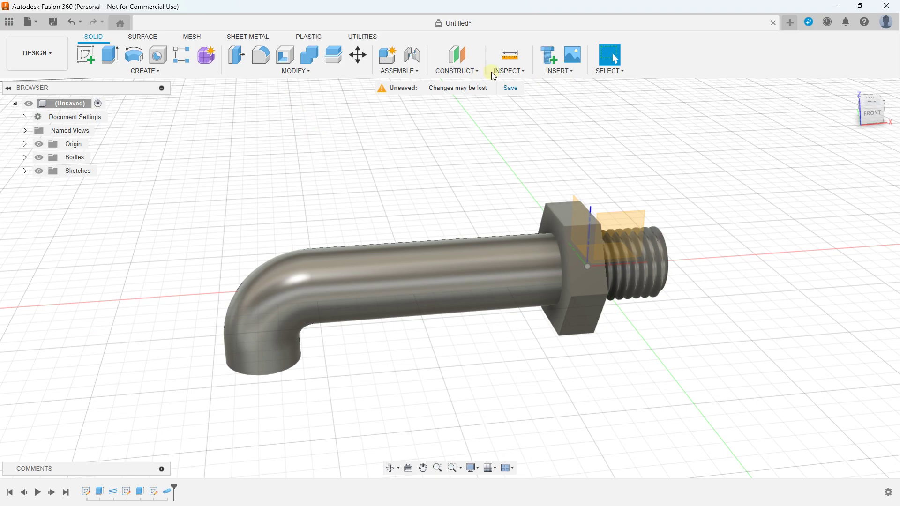
Create a construction plane offset 35 mm from the nut's face, crossing the pipe
{"action": "left_click", "coordinate": [462, 76]}
{"action": "left_click", "coordinate": [457, 83]}
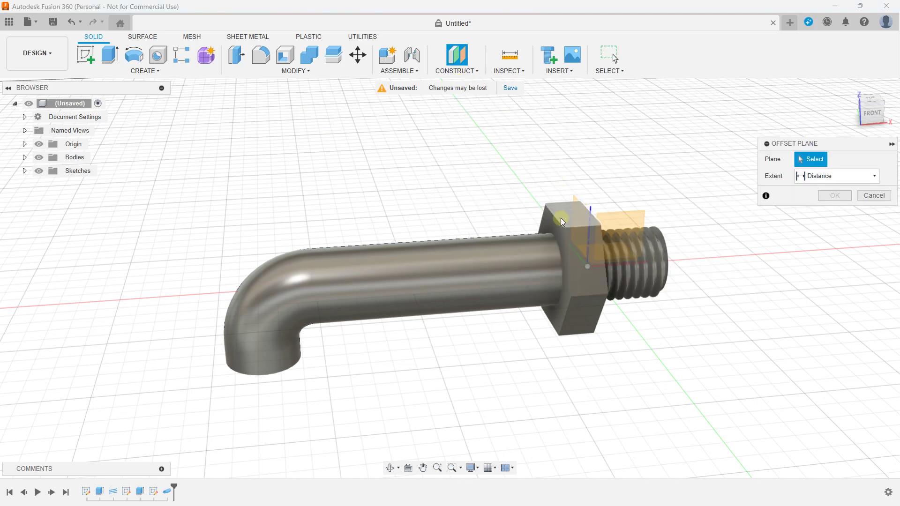
{"action": "left_click", "coordinate": [560, 230]}
{"action": "middle_click_drag", "start_coordinate": [694, 241], "coordinate": [743, 237], "text": "shift"}
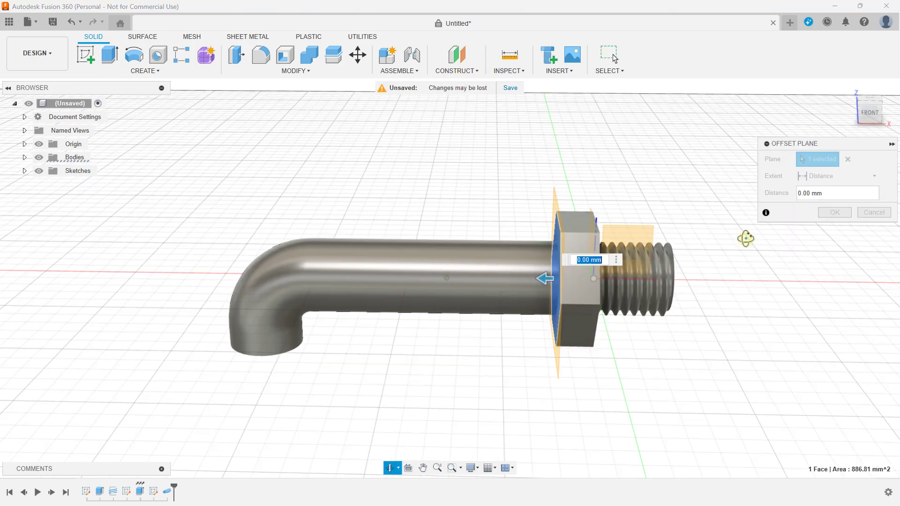
{"action": "left_click_drag", "start_coordinate": [544, 280], "coordinate": [452, 277]}
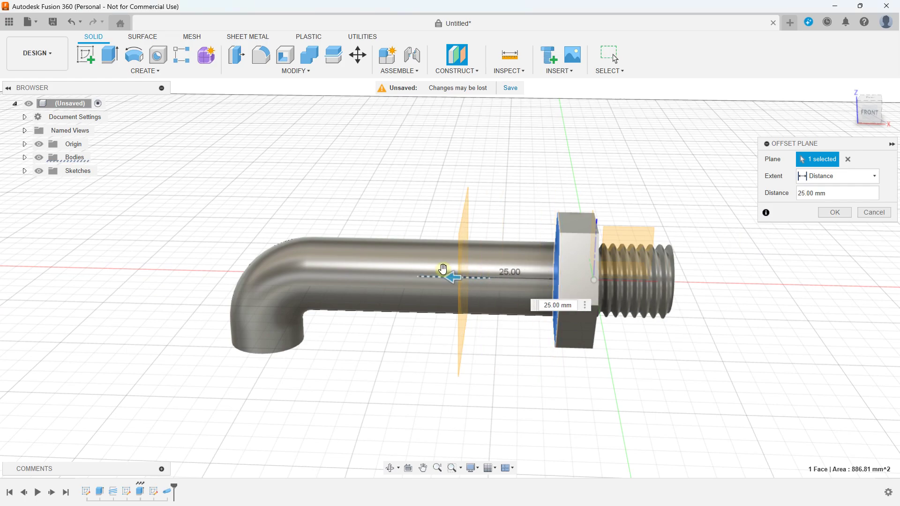
{"action": "left_click", "coordinate": [870, 111]}
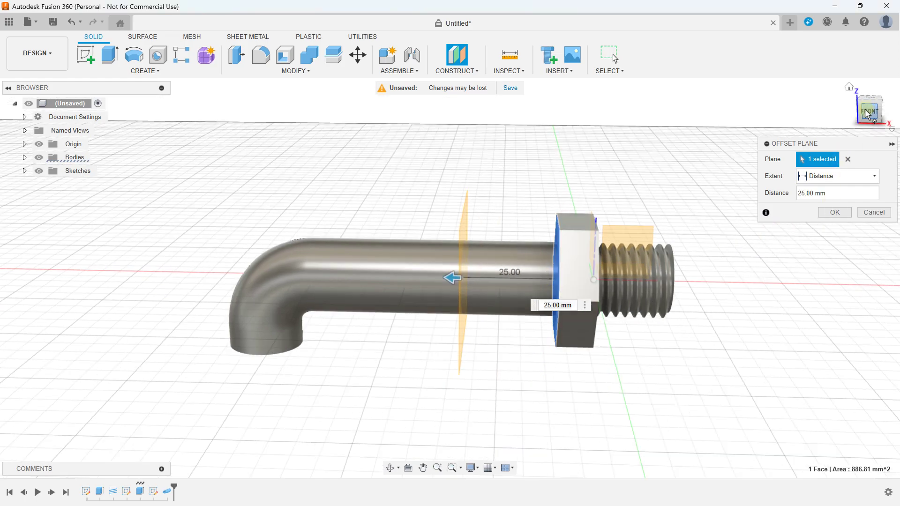
{"action": "left_click_drag", "start_coordinate": [459, 282], "coordinate": [426, 278]}
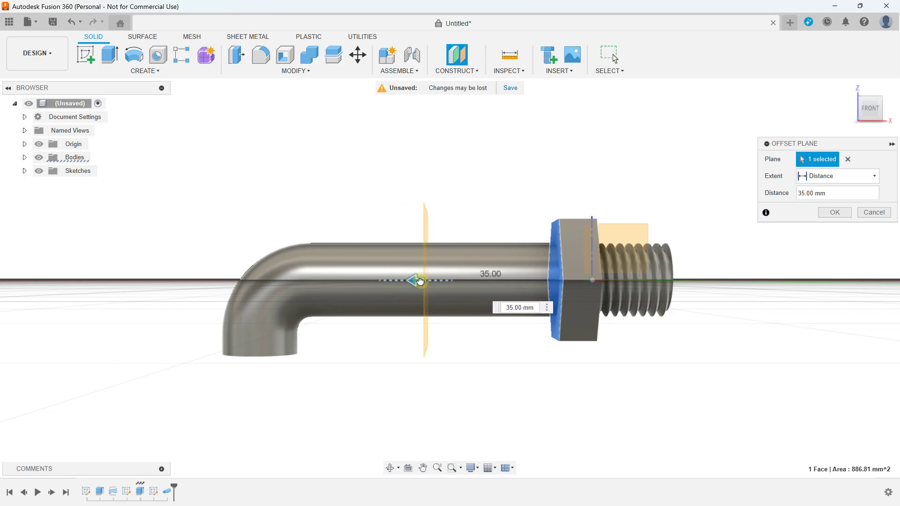
{"action": "left_click", "coordinate": [844, 215]}
{"action": "middle_click_drag", "start_coordinate": [586, 221], "coordinate": [462, 236], "text": "shift"}
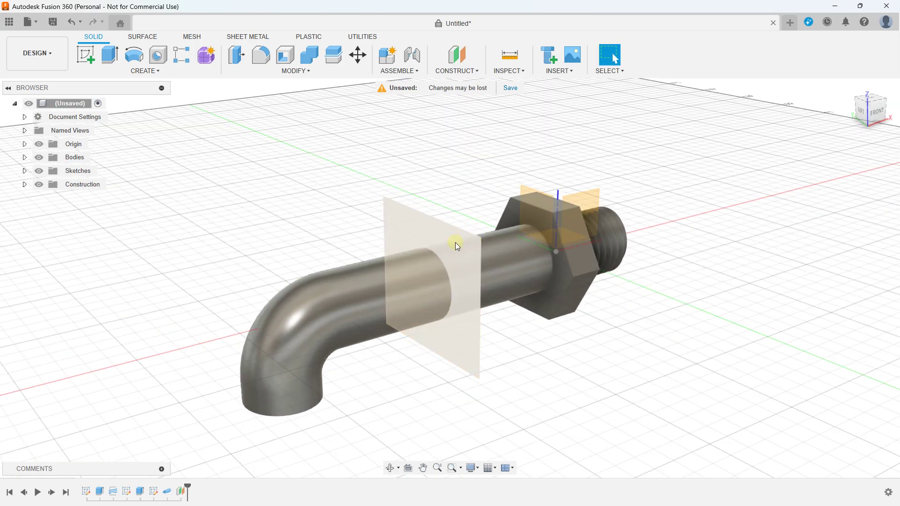
Start a new sketch on the offset plane Plane1
{"action": "left_click", "coordinate": [455, 243]}
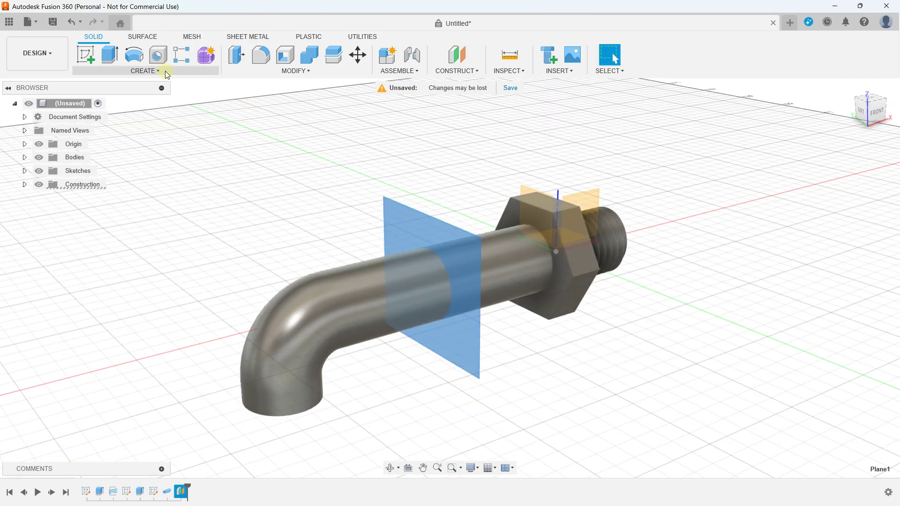
{"action": "left_click", "coordinate": [135, 70]}
{"action": "left_click", "coordinate": [133, 95]}
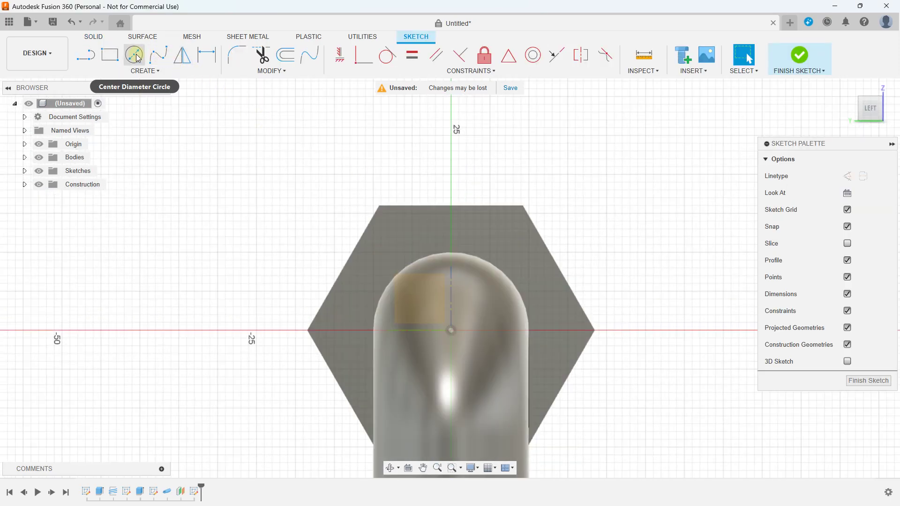
Draw a 24 mm centre-diameter circle on the pipe axis and finish the sketch
{"action": "left_click", "coordinate": [133, 54]}
{"action": "left_click", "coordinate": [451, 333]}
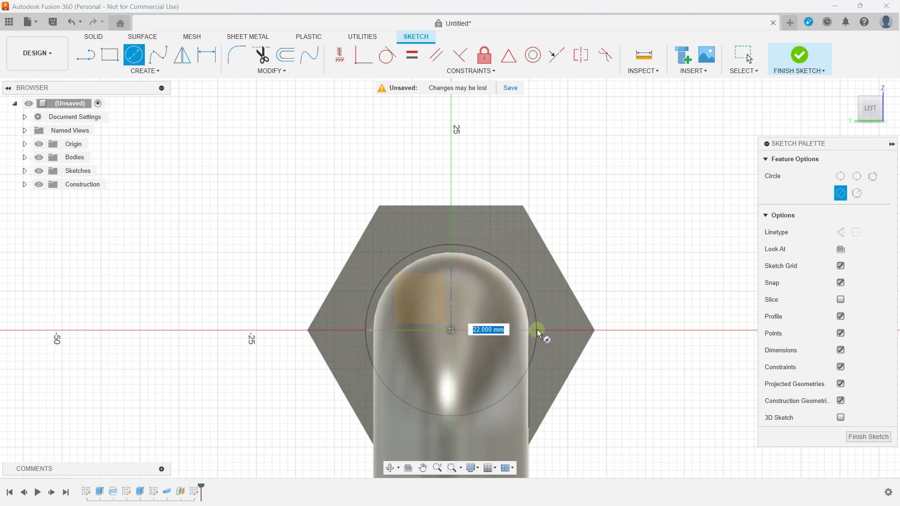
{"action": "scroll", "coordinate": [538, 332], "scroll_direction": "up", "scroll_amount": 3}
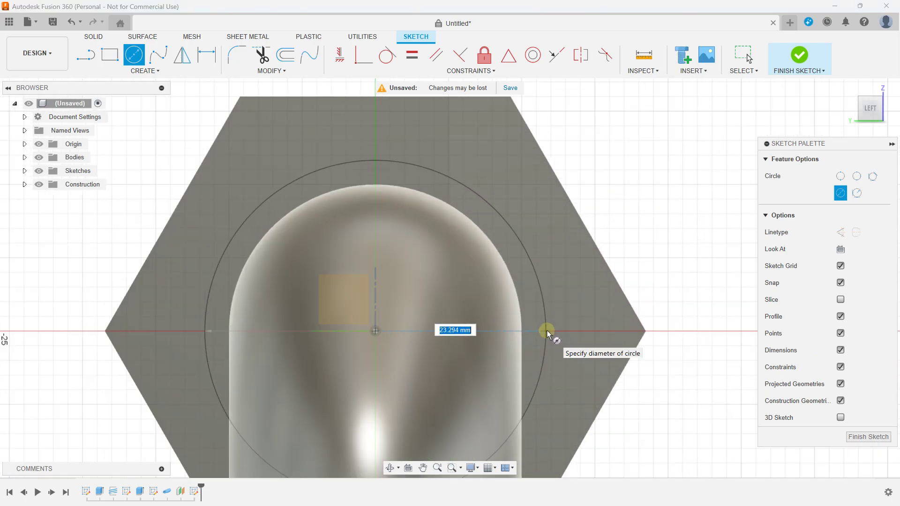
{"action": "scroll", "coordinate": [549, 332], "scroll_direction": "down", "scroll_amount": 2}
{"action": "scroll", "coordinate": [552, 333], "scroll_direction": "down", "scroll_amount": 2}
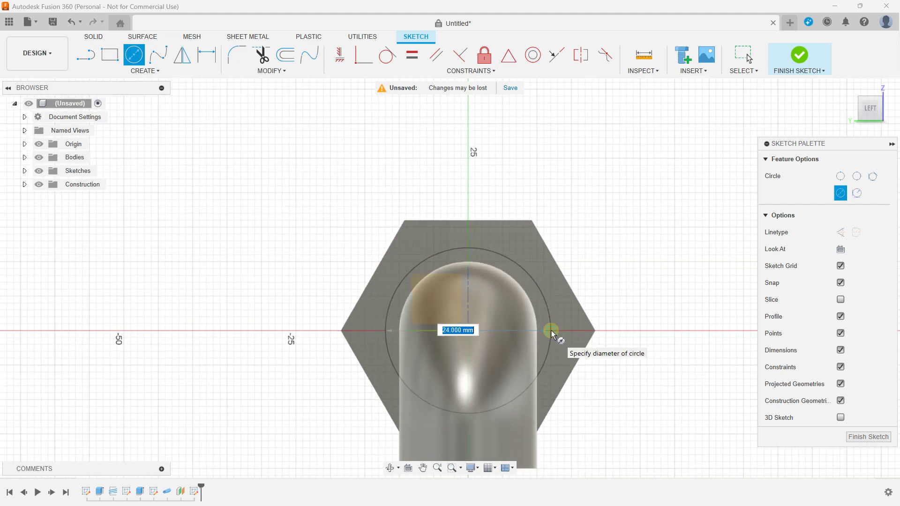
{"action": "middle_click_drag", "start_coordinate": [551, 333], "coordinate": [523, 330], "text": "shift"}
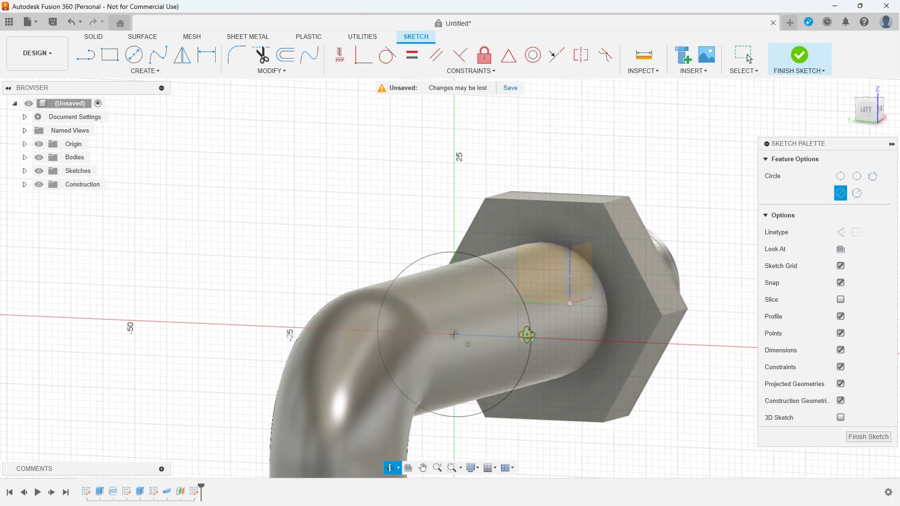
{"action": "left_click", "coordinate": [524, 331]}
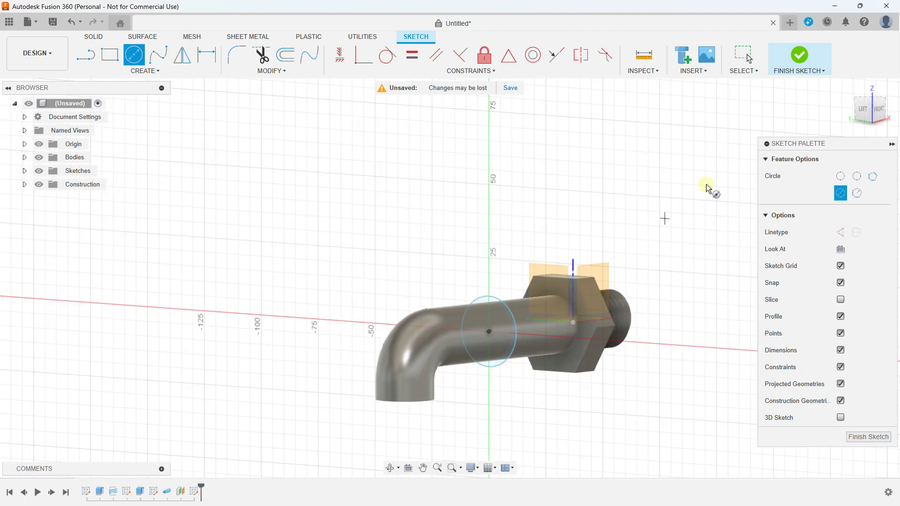
{"action": "left_click", "coordinate": [803, 66]}
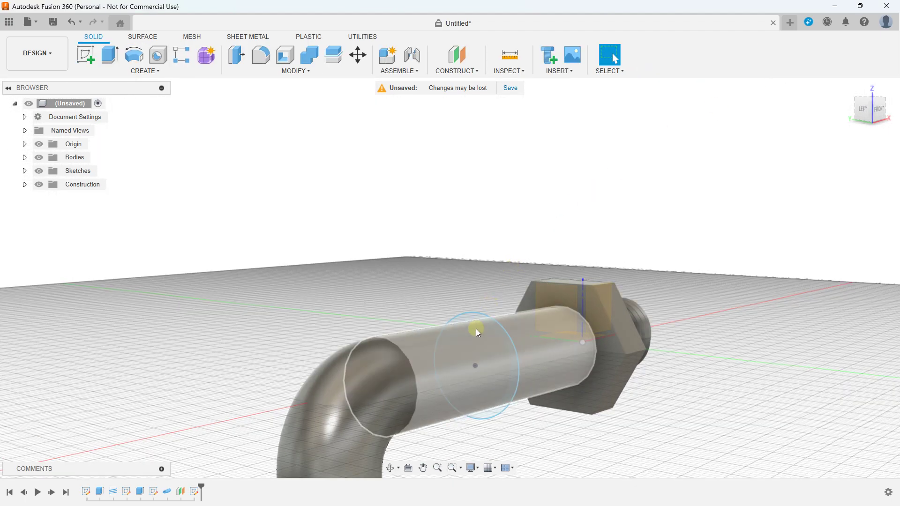
{"action": "left_click", "coordinate": [476, 324]}
{"action": "scroll", "coordinate": [476, 321], "scroll_direction": "up", "scroll_amount": 3}
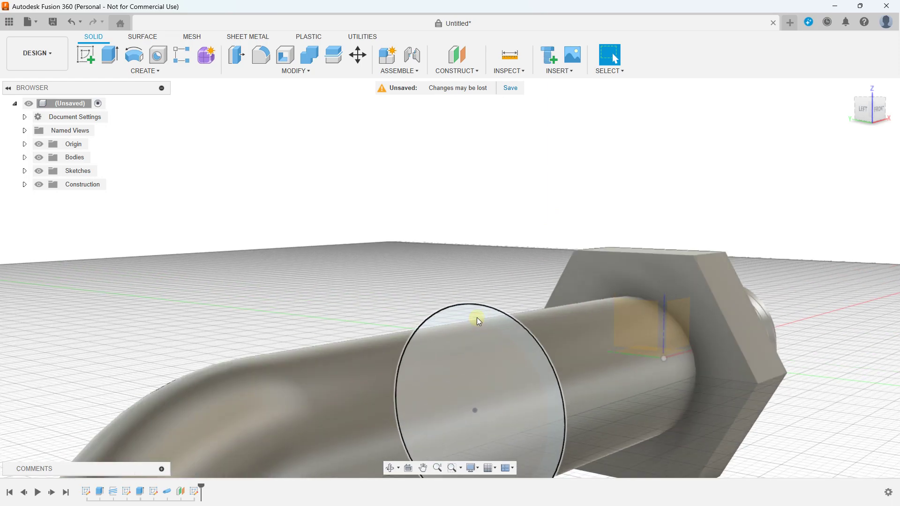
{"action": "scroll", "coordinate": [477, 317], "scroll_direction": "down", "scroll_amount": 3}
{"action": "scroll", "coordinate": [477, 317], "scroll_direction": "down", "scroll_amount": 3}
{"action": "mouse_move", "coordinate": [476, 317]}
{"action": "middle_mouse_down"}
{"action": "mouse_move", "coordinate": [435, 264]}
{"action": "mouse_move", "coordinate": [432, 284]}
{"action": "middle_mouse_up"}
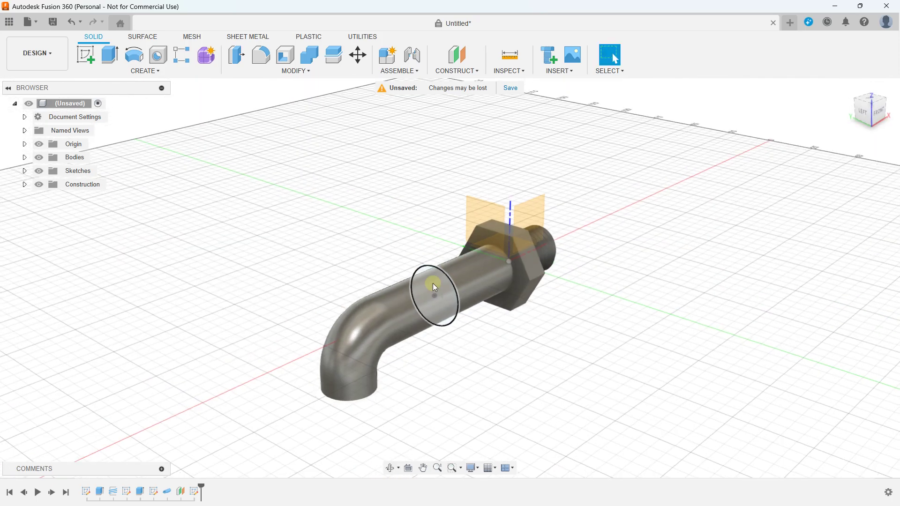
{"action": "scroll", "coordinate": [432, 283], "scroll_direction": "up", "scroll_amount": 2}
{"action": "left_click", "coordinate": [436, 263]}
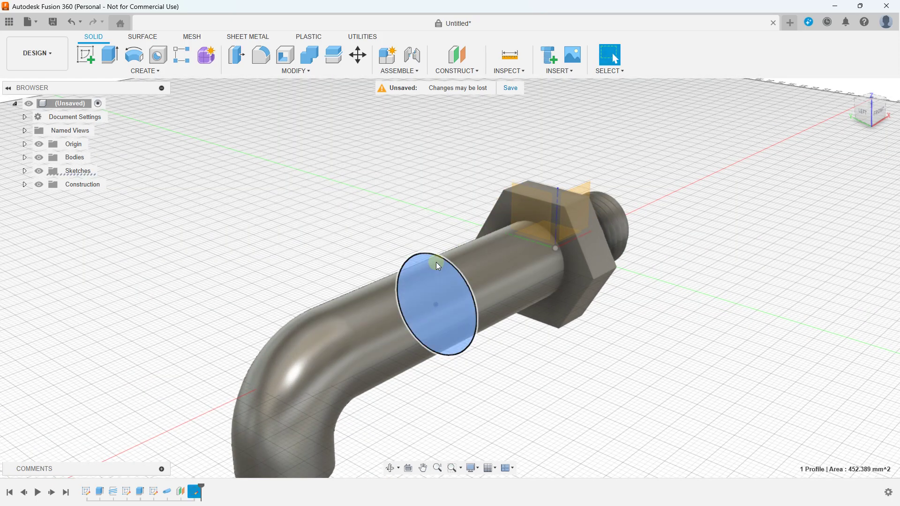
{"action": "key", "text": "e"}
{"action": "middle_click_drag", "start_coordinate": [408, 259], "coordinate": [418, 299], "text": "shift"}
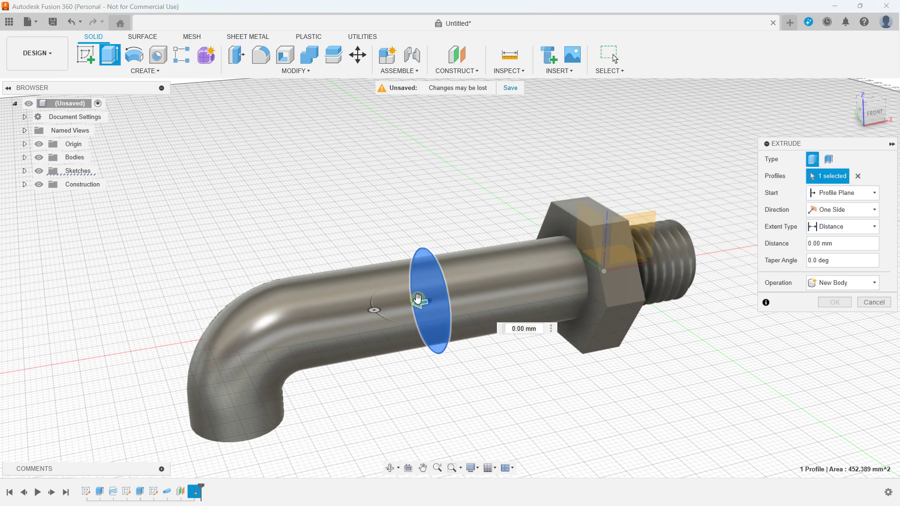
{"action": "left_click_drag", "start_coordinate": [419, 302], "coordinate": [402, 306]}
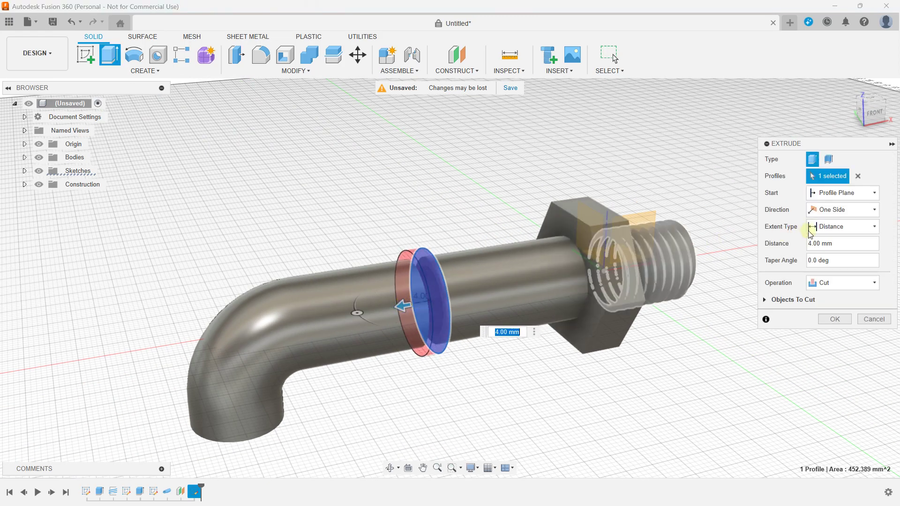
{"action": "left_click", "coordinate": [831, 282]}
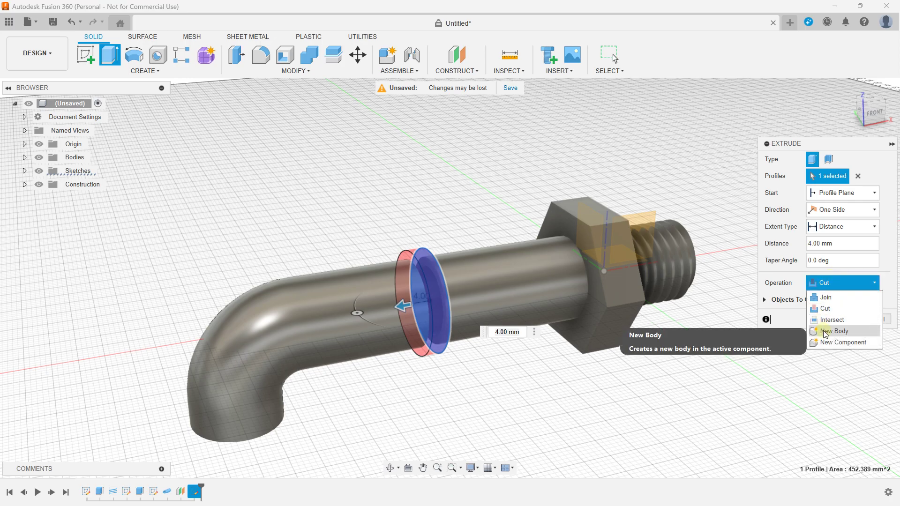
{"action": "left_click", "coordinate": [825, 327]}
{"action": "left_click", "coordinate": [838, 210]}
{"action": "left_click", "coordinate": [835, 236]}
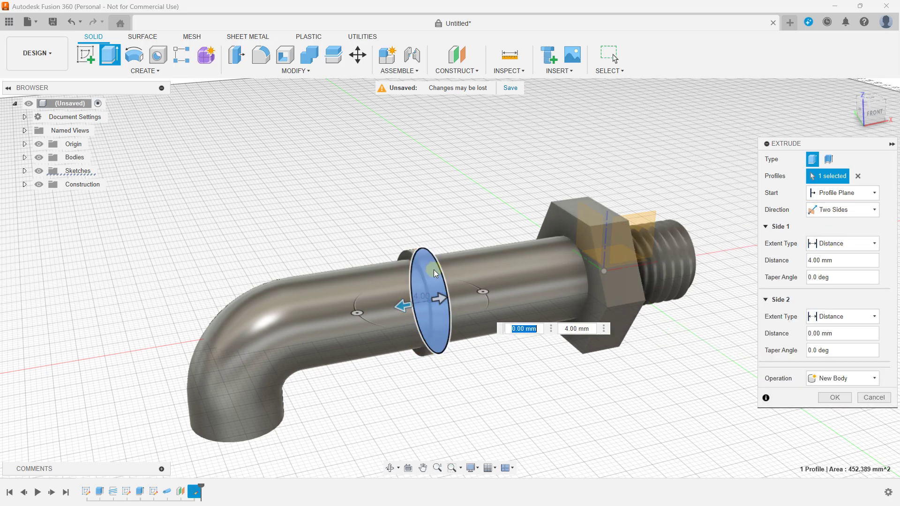
{"action": "middle_click_drag", "start_coordinate": [516, 300], "coordinate": [437, 296], "text": "shift"}
{"action": "left_click_drag", "start_coordinate": [434, 295], "coordinate": [486, 292]}
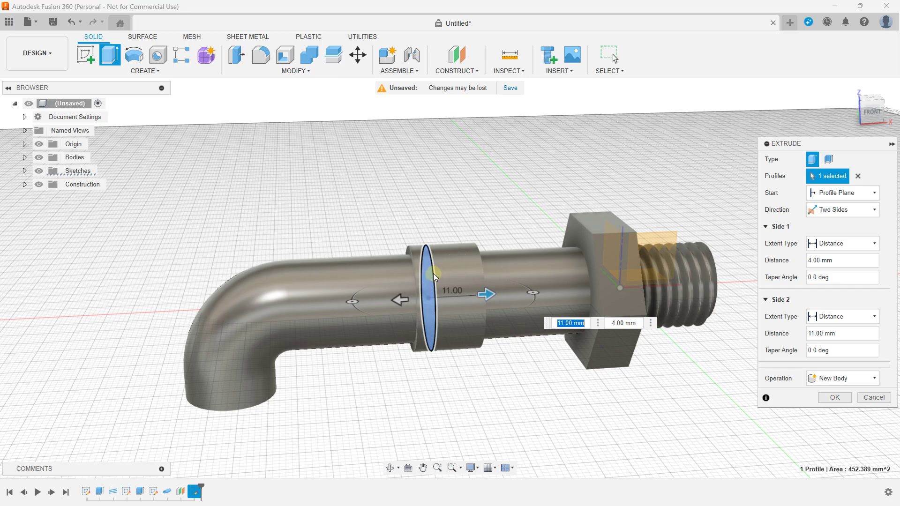
{"action": "middle_click_drag", "start_coordinate": [426, 263], "coordinate": [401, 310], "text": "shift"}
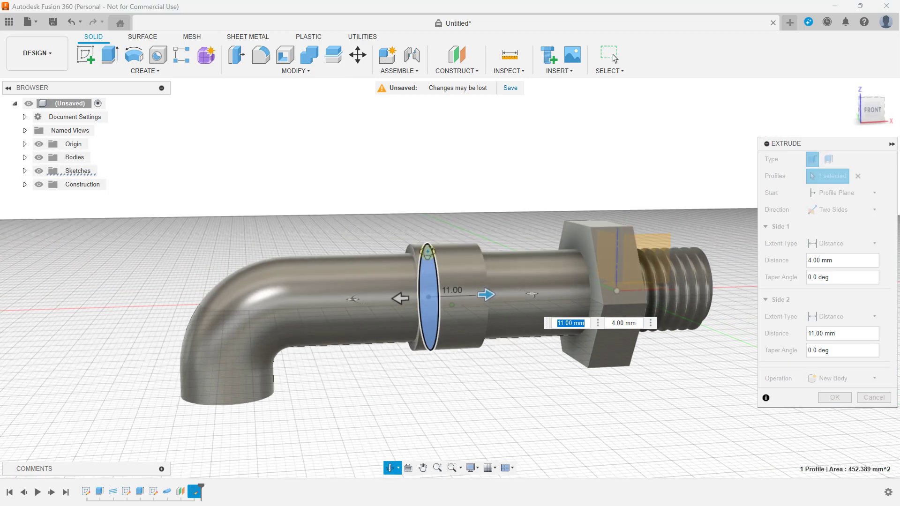
{"action": "left_click", "coordinate": [870, 399]}
Undo the finished sketch, the circle sketch and the offset plane, then select the XY plane
{"action": "middle_click_drag", "start_coordinate": [451, 268], "coordinate": [441, 305], "text": "shift"}
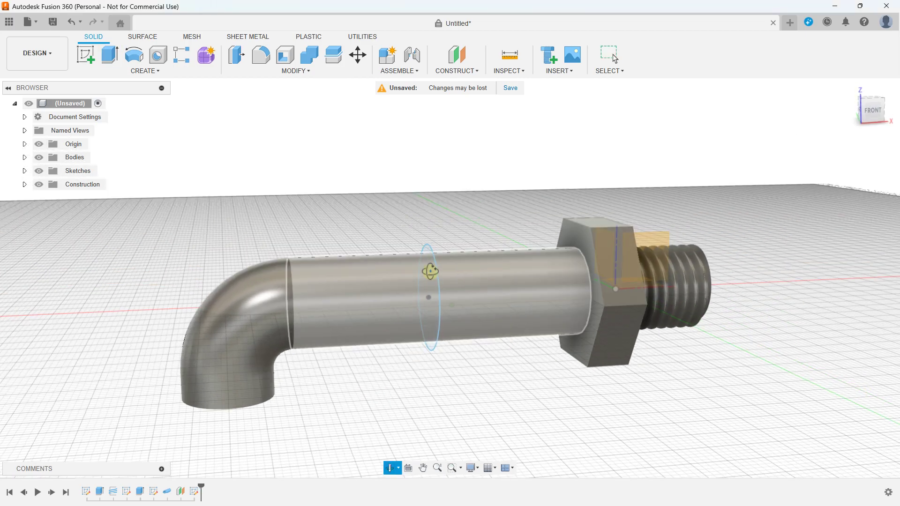
{"action": "left_click", "coordinate": [69, 22]}
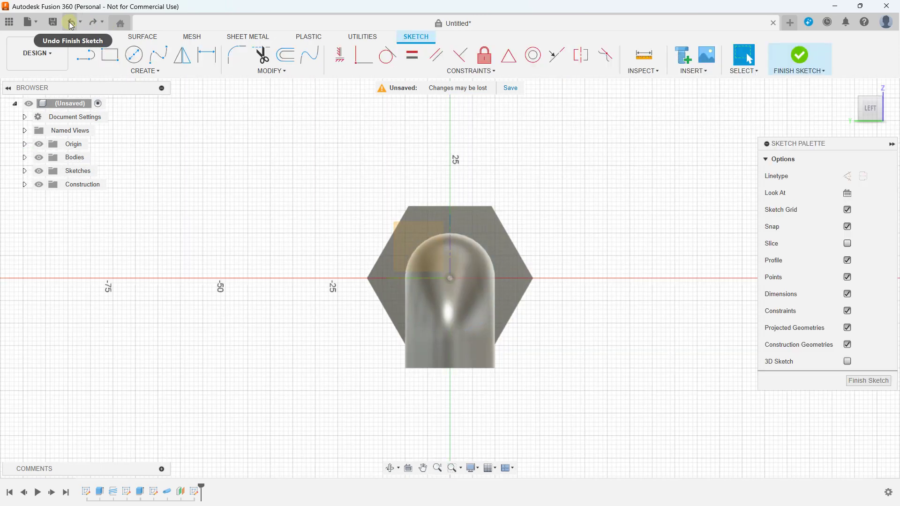
{"action": "middle_click_drag", "start_coordinate": [497, 249], "coordinate": [435, 282], "text": "shift"}
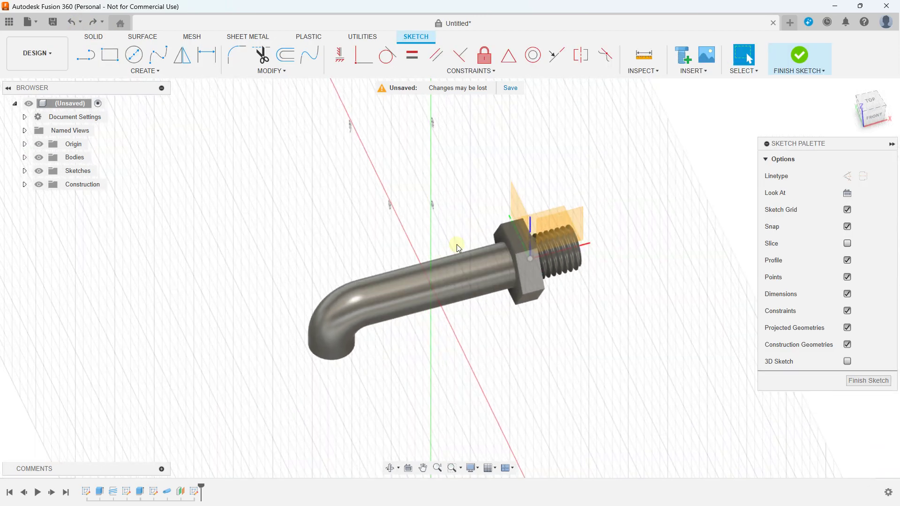
{"action": "left_click", "coordinate": [96, 23]}
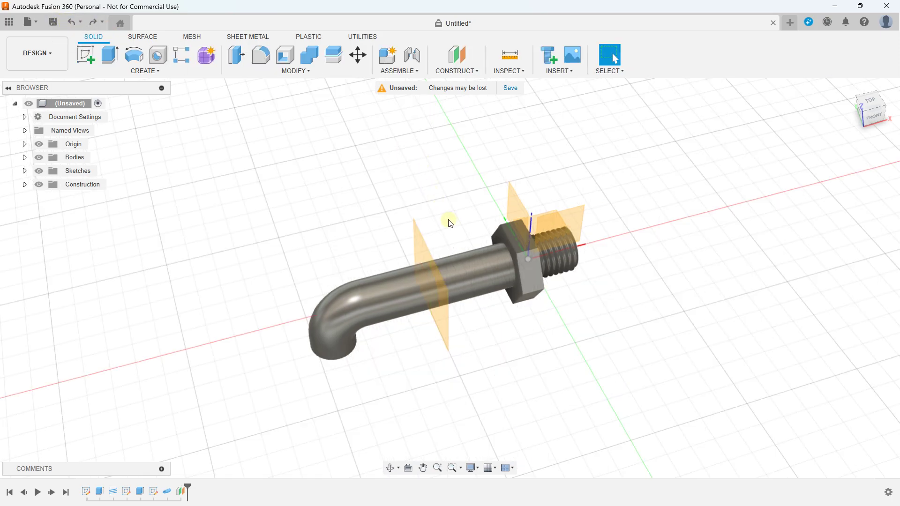
{"action": "left_click", "coordinate": [69, 22]}
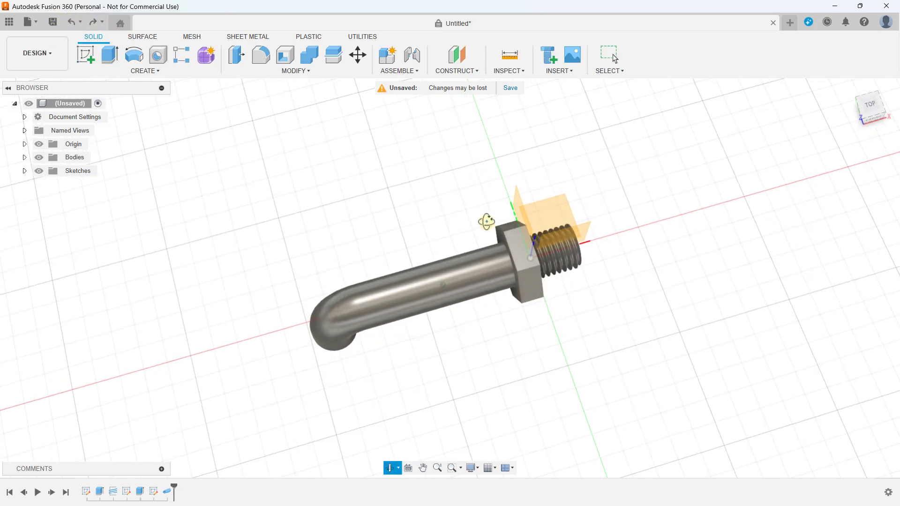
{"action": "left_click", "coordinate": [561, 211]}
{"action": "mouse_move", "coordinate": [539, 240]}
{"action": "middle_mouse_down", "text": "shift"}
{"action": "mouse_move", "coordinate": [564, 235]}
{"action": "mouse_move", "coordinate": [524, 216]}
{"action": "middle_mouse_up", "text": "shift"}
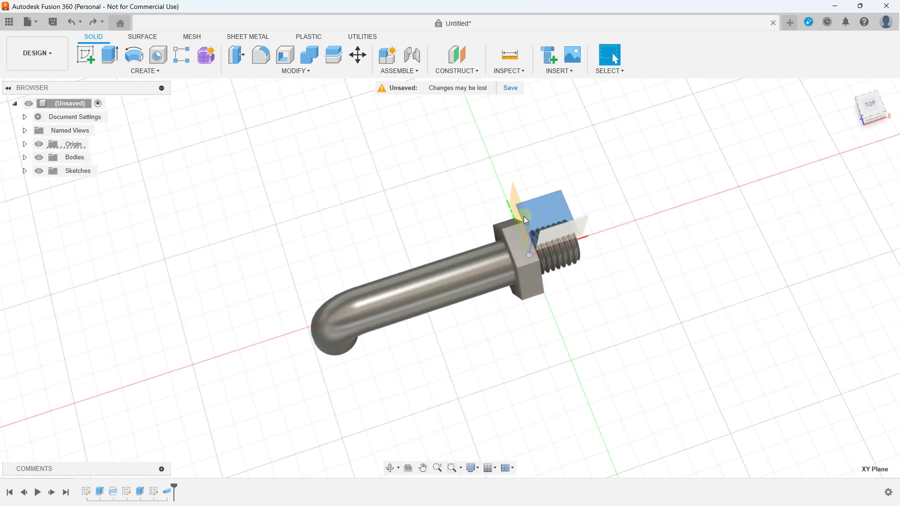
Start a sketch on the XY plane and draw a 24 mm circle on the pipe axis
{"action": "left_click", "coordinate": [180, 72]}
{"action": "left_click", "coordinate": [119, 91]}
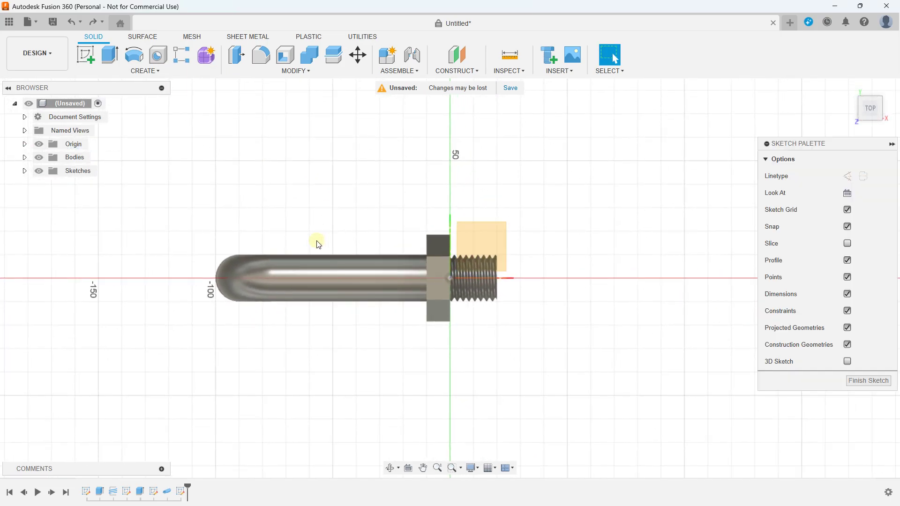
{"action": "scroll", "coordinate": [310, 266], "scroll_direction": "up", "scroll_amount": 5}
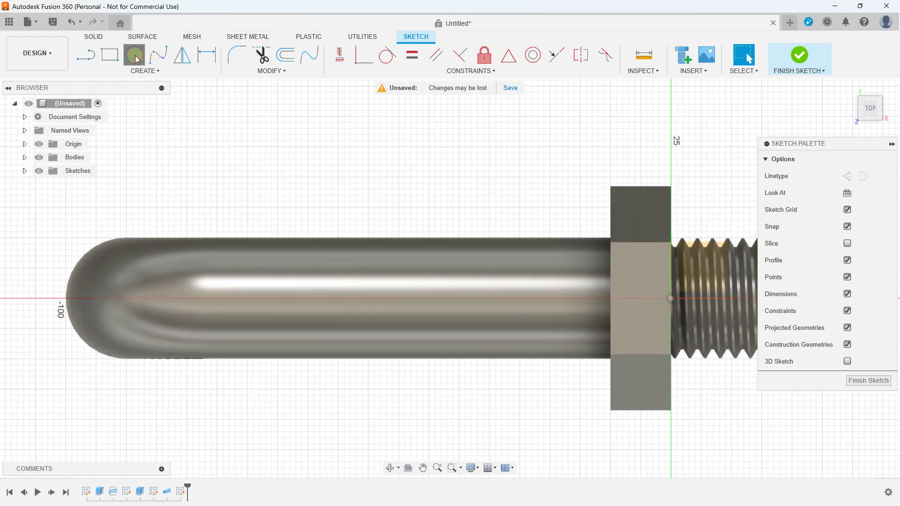
{"action": "left_click", "coordinate": [136, 56]}
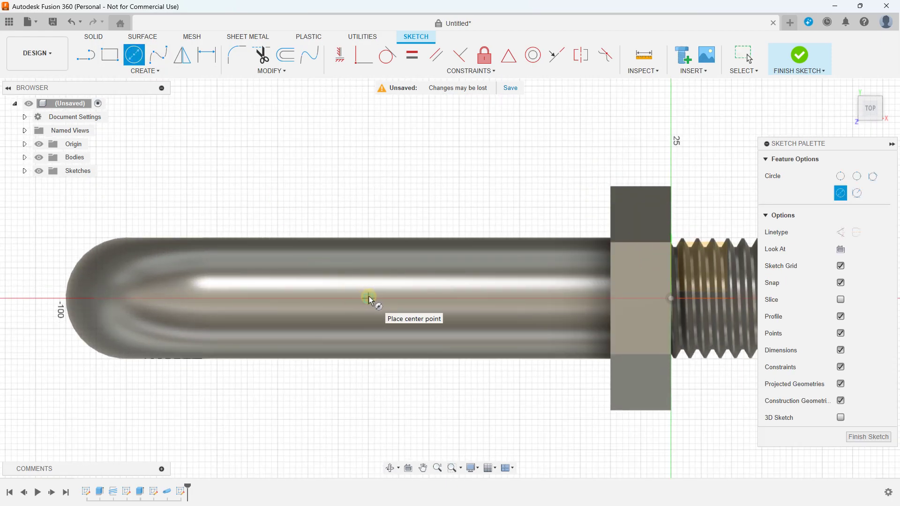
{"action": "left_click", "coordinate": [398, 299]}
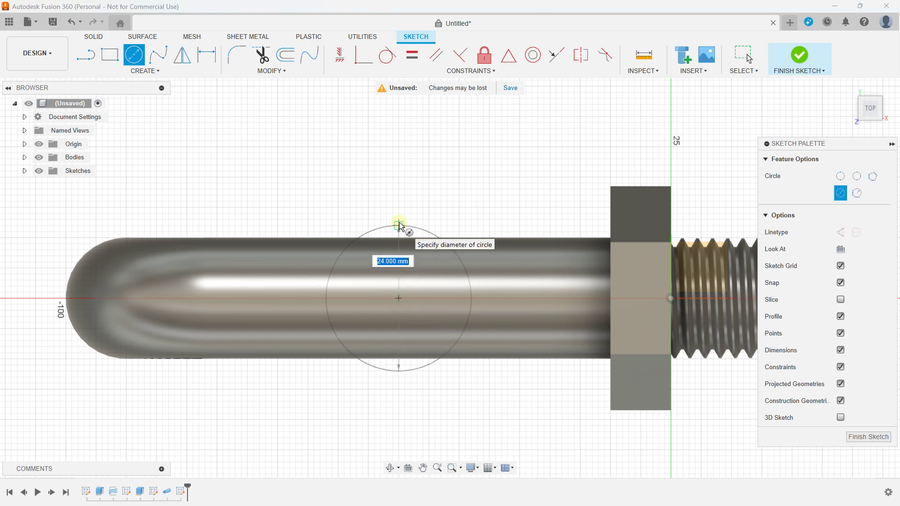
{"action": "left_click", "coordinate": [399, 226]}
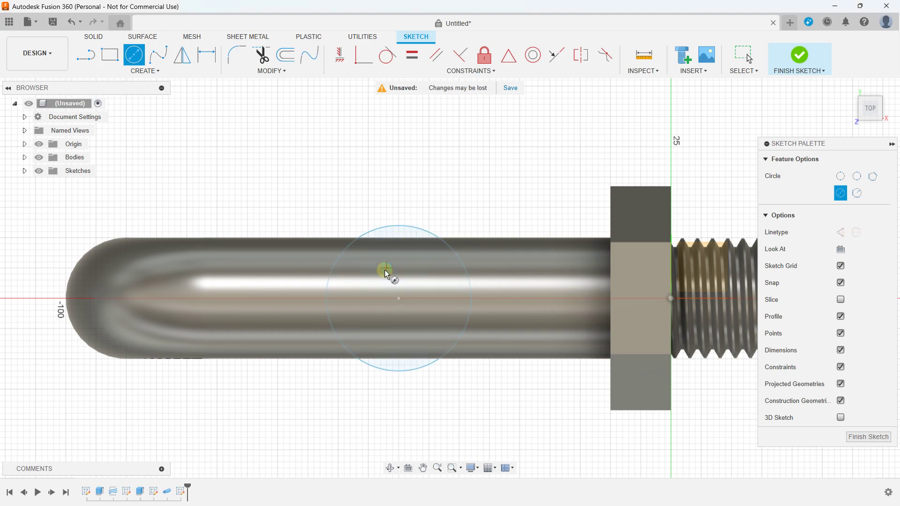
{"action": "key", "text": "Escape"}
Shift the circle's centre left along the pipe and finish the sketch
{"action": "left_click_drag", "start_coordinate": [398, 299], "coordinate": [388, 300]}
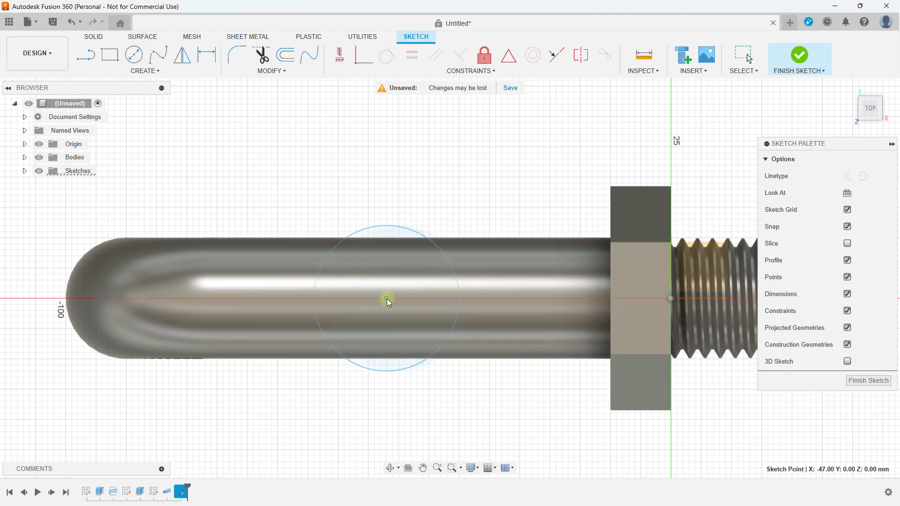
{"action": "mouse_move", "coordinate": [387, 301]}
{"action": "middle_mouse_down", "text": "shift"}
{"action": "mouse_move", "coordinate": [403, 341]}
{"action": "mouse_move", "coordinate": [402, 247]}
{"action": "mouse_move", "coordinate": [422, 258]}
{"action": "middle_mouse_up", "text": "shift"}
{"action": "middle_click_drag", "start_coordinate": [667, 304], "coordinate": [798, 144], "text": "shift"}
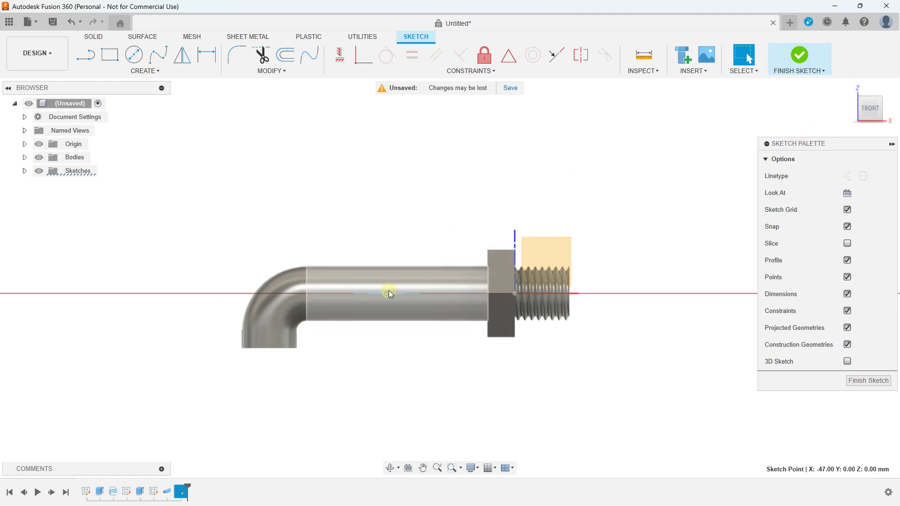
{"action": "scroll", "coordinate": [367, 294], "scroll_direction": "up", "scroll_amount": 5}
{"action": "middle_click_drag", "start_coordinate": [418, 316], "coordinate": [418, 358], "text": "shift"}
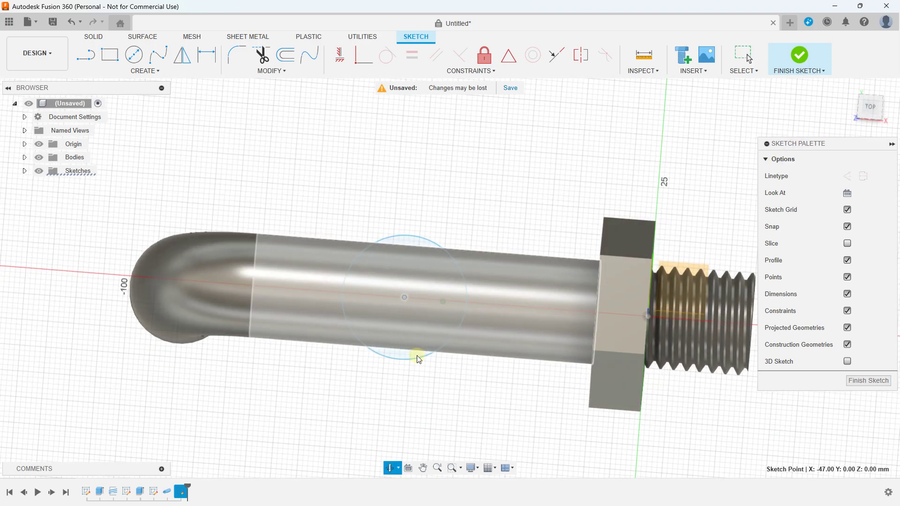
{"action": "scroll", "coordinate": [398, 294], "scroll_direction": "up", "scroll_amount": 3}
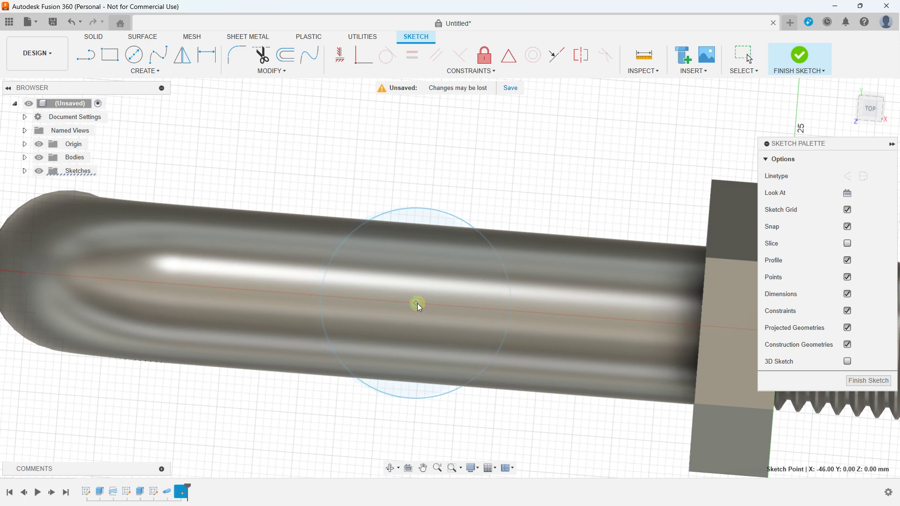
{"action": "scroll", "coordinate": [421, 304], "scroll_direction": "down", "scroll_amount": 5}
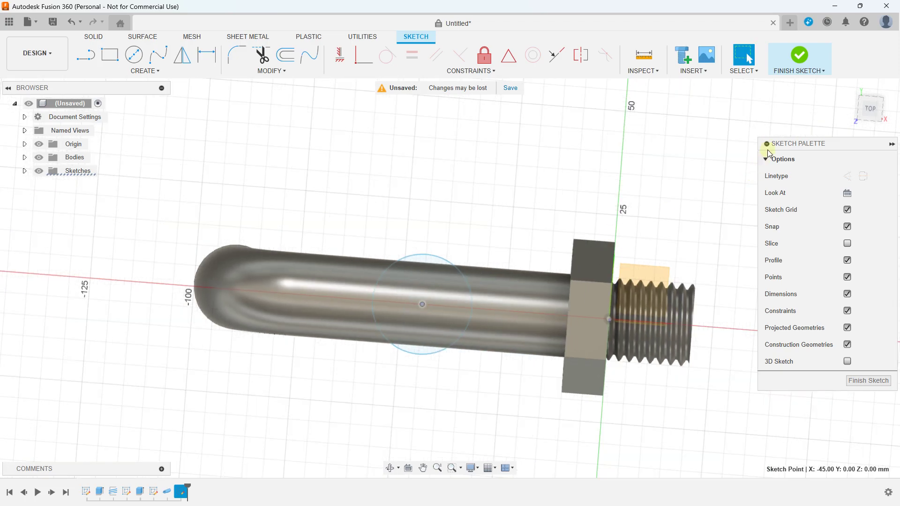
{"action": "left_click", "coordinate": [801, 59]}
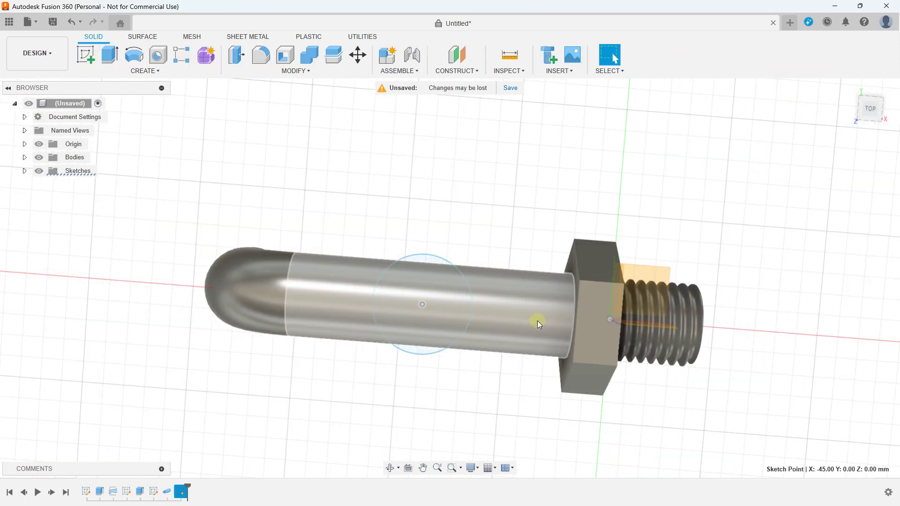
Start an extrusion of the new 24 mm circle profile
{"action": "middle_click_drag", "start_coordinate": [538, 321], "coordinate": [509, 263], "text": "shift"}
{"action": "scroll", "coordinate": [432, 336], "scroll_direction": "up", "scroll_amount": 3}
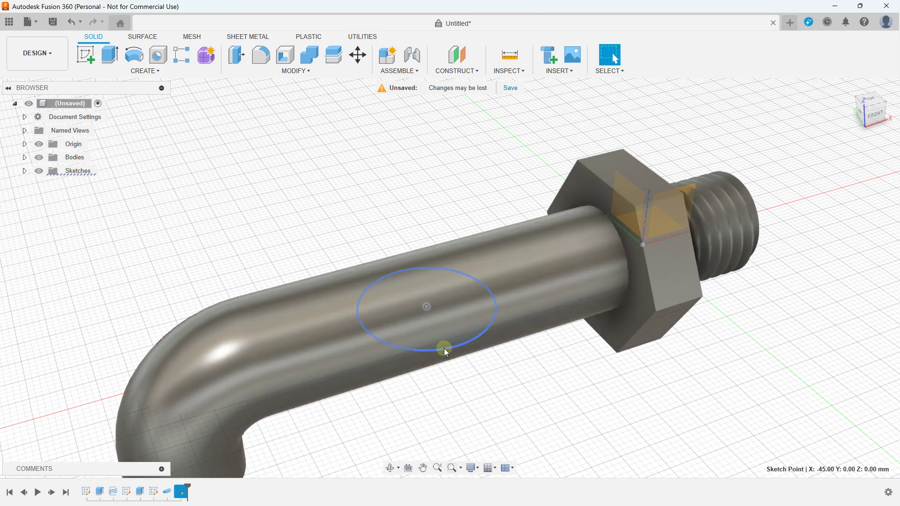
{"action": "left_click", "coordinate": [149, 71]}
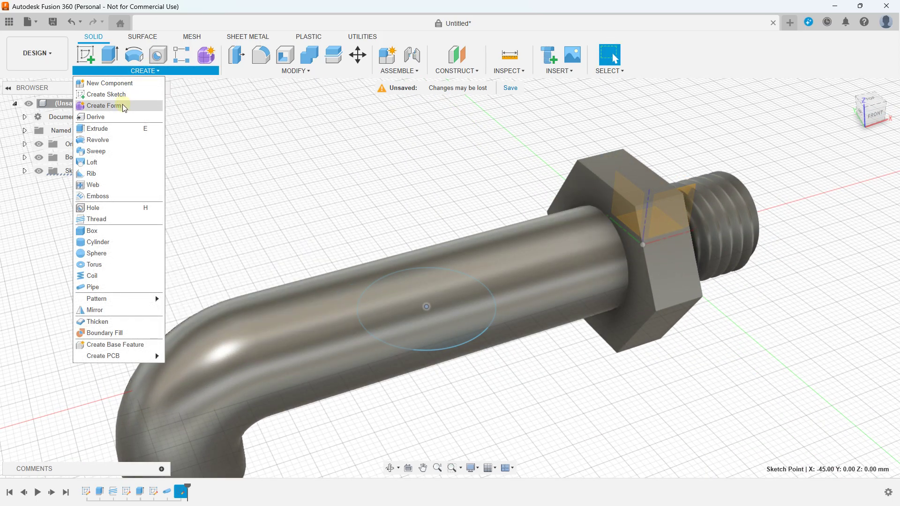
{"action": "left_click", "coordinate": [115, 129]}
{"action": "left_click", "coordinate": [432, 347]}
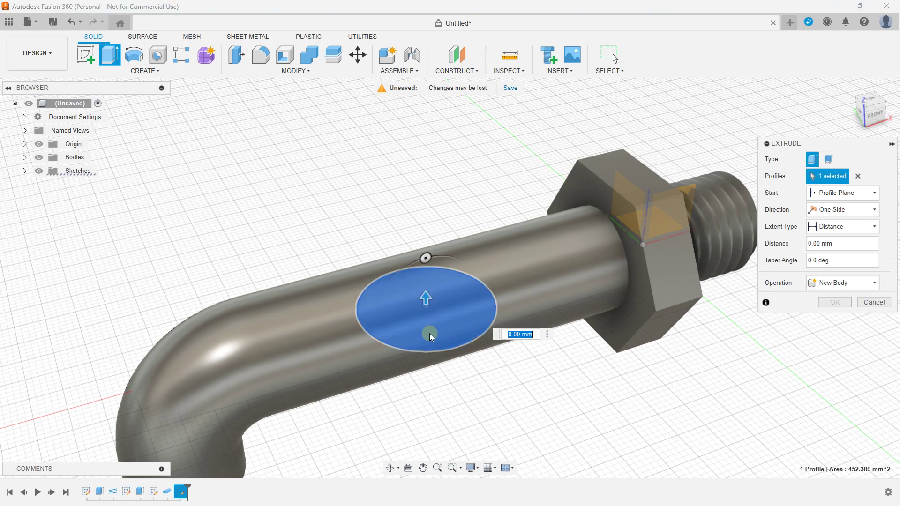
{"action": "left_click_drag", "start_coordinate": [425, 298], "coordinate": [424, 198]}
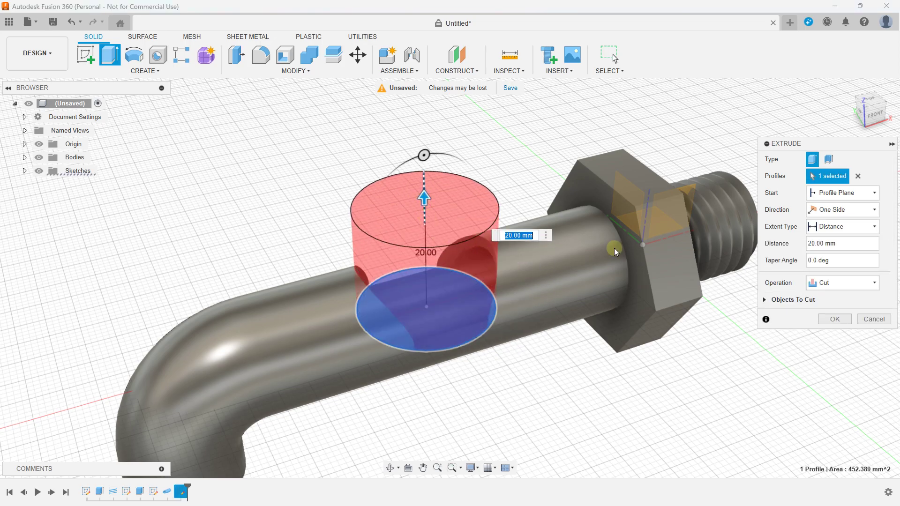
Make the extrusion a 12 mm Symmetric New Body and confirm it
{"action": "left_click", "coordinate": [845, 212]}
{"action": "left_click", "coordinate": [831, 247]}
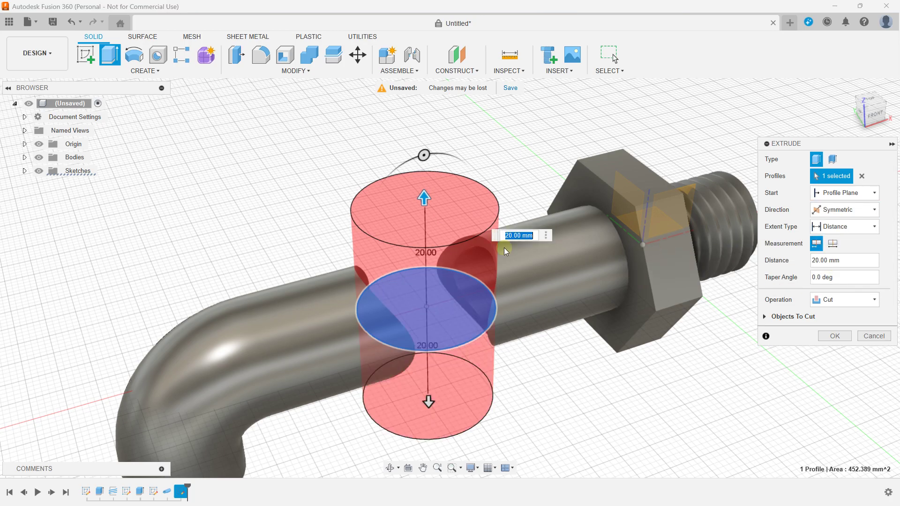
{"action": "scroll", "coordinate": [508, 274], "scroll_direction": "down", "scroll_amount": 2}
{"action": "left_click", "coordinate": [834, 300]}
{"action": "left_click", "coordinate": [835, 348]}
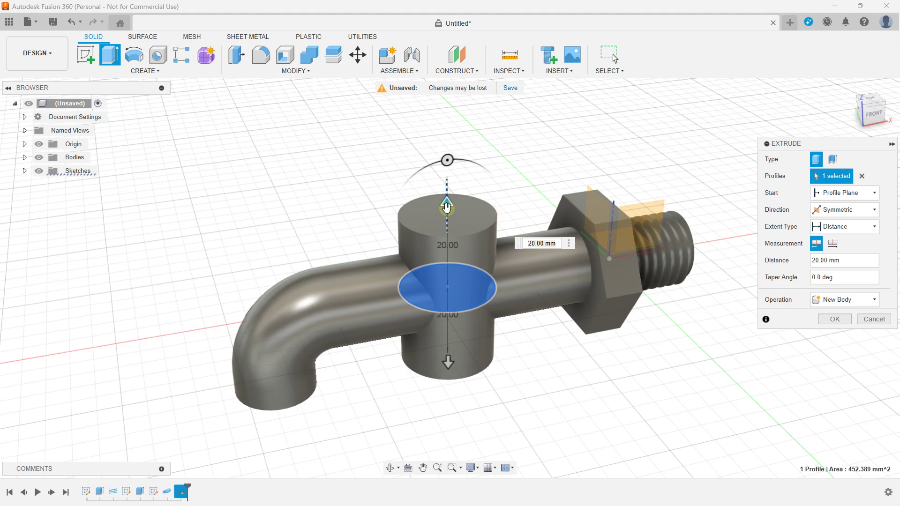
{"action": "left_click_drag", "start_coordinate": [447, 207], "coordinate": [447, 221]}
{"action": "left_click", "coordinate": [874, 112]}
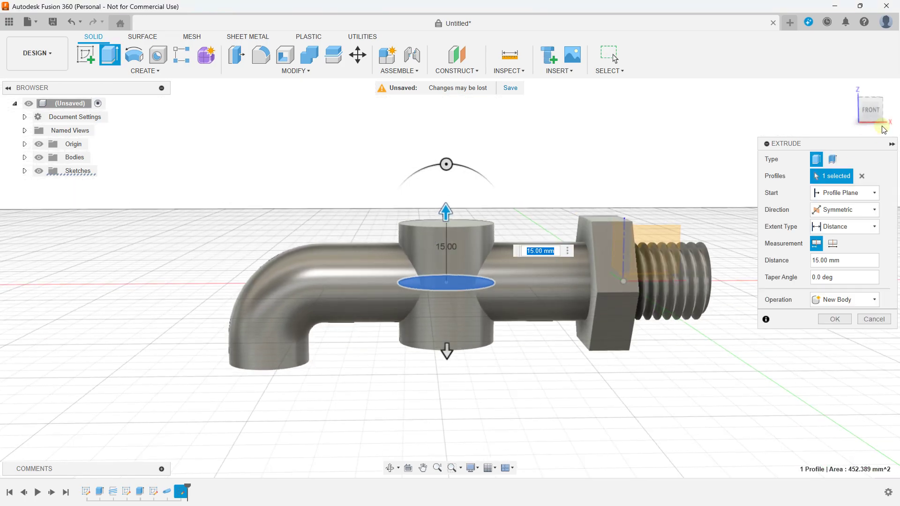
{"action": "scroll", "coordinate": [426, 221], "scroll_direction": "up", "scroll_amount": 2}
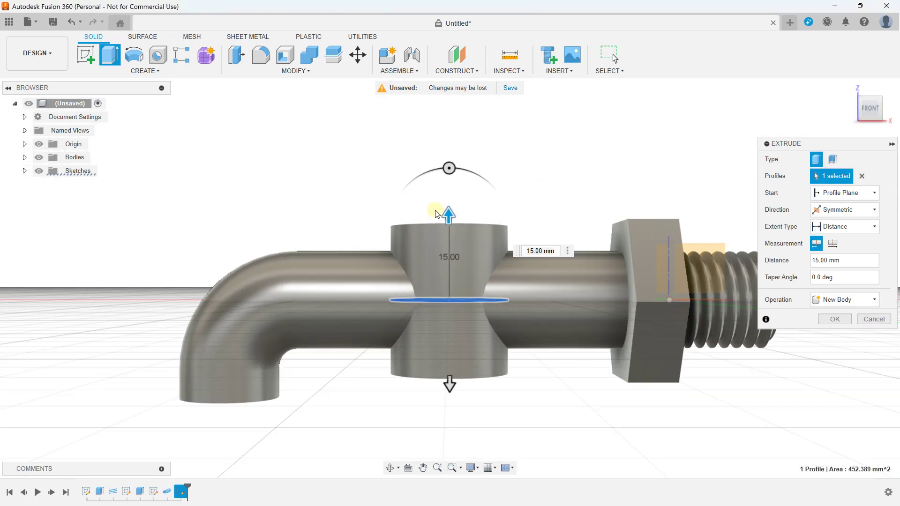
{"action": "scroll", "coordinate": [445, 216], "scroll_direction": "up", "scroll_amount": 1}
{"action": "left_click_drag", "start_coordinate": [449, 220], "coordinate": [448, 234]}
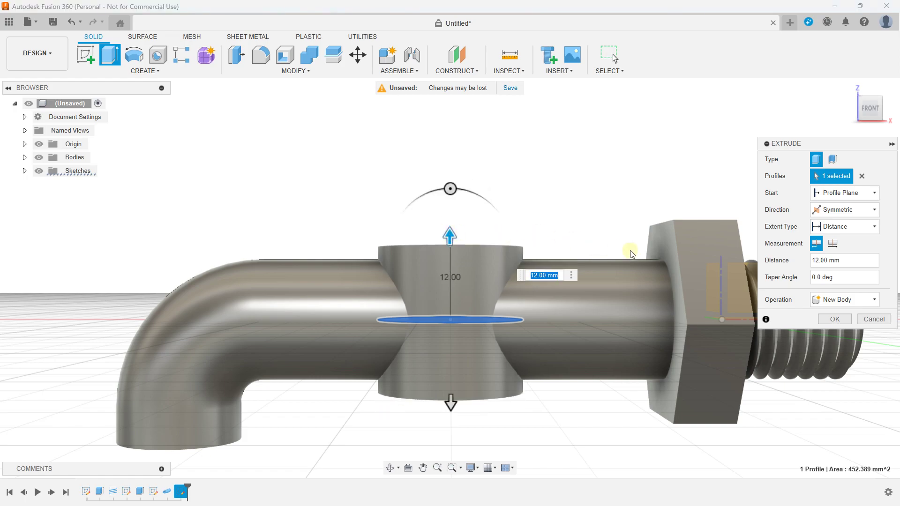
{"action": "left_click", "coordinate": [833, 320]}
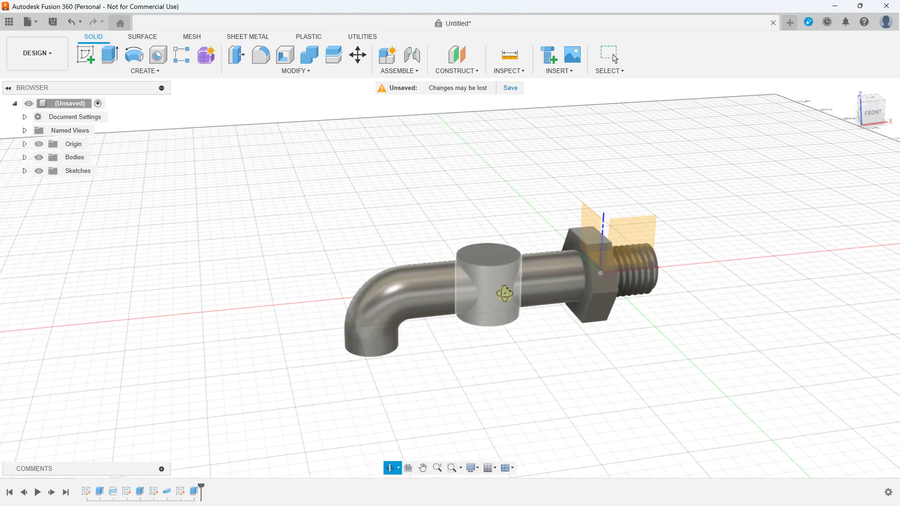
Sketch a 20 mm circle centred on the boss's top face
{"action": "scroll", "coordinate": [507, 265], "scroll_direction": "up", "scroll_amount": 5}
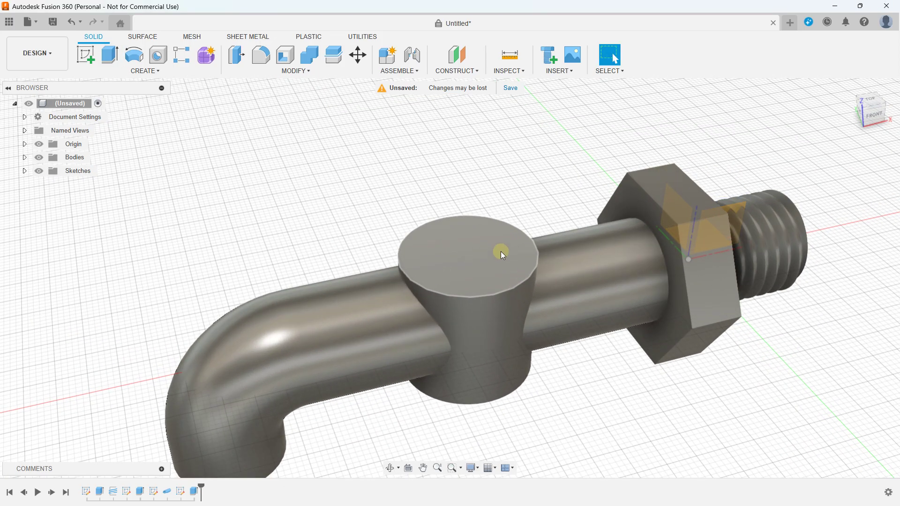
{"action": "left_click", "coordinate": [497, 245]}
{"action": "scroll", "coordinate": [338, 226], "scroll_direction": "down", "scroll_amount": 3}
{"action": "scroll", "coordinate": [292, 197], "scroll_direction": "down", "scroll_amount": 1}
{"action": "left_click", "coordinate": [422, 245]}
{"action": "left_click", "coordinate": [152, 73]}
{"action": "left_click", "coordinate": [145, 91]}
{"action": "scroll", "coordinate": [210, 246], "scroll_direction": "up", "scroll_amount": 5}
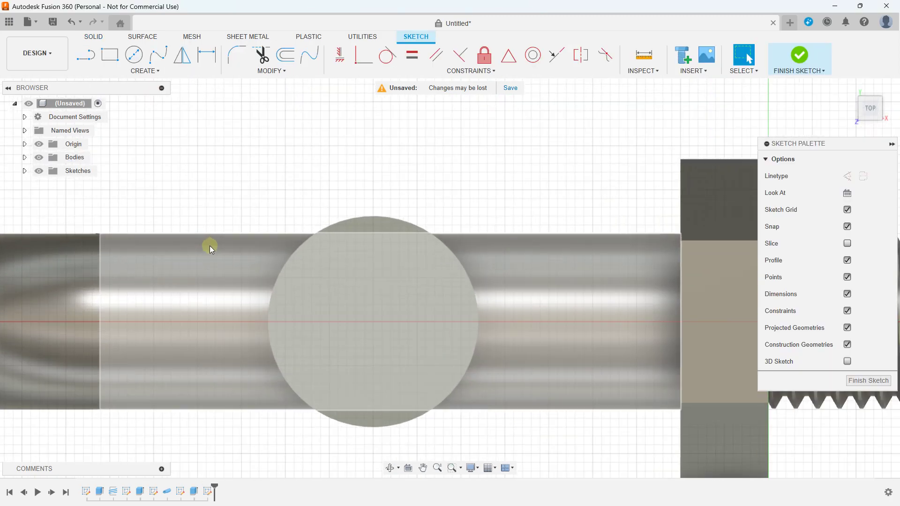
{"action": "left_click", "coordinate": [377, 324]}
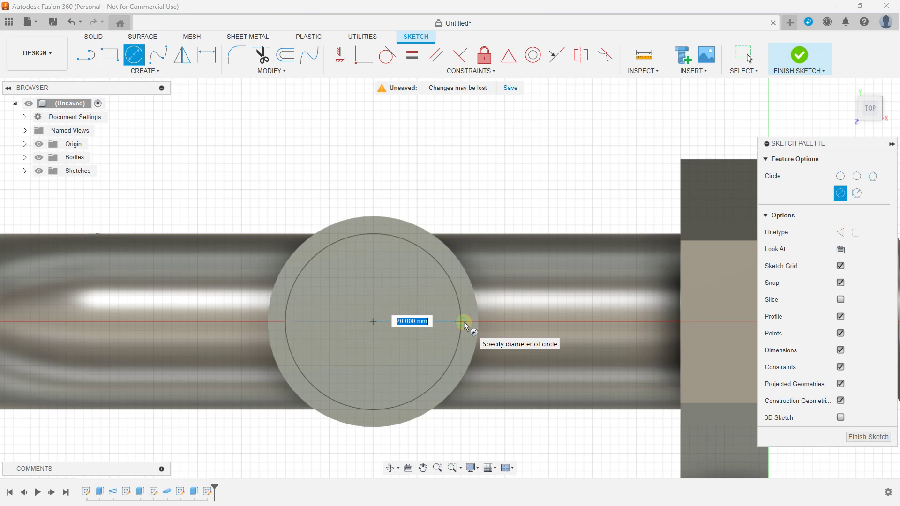
{"action": "left_click", "coordinate": [465, 325]}
{"action": "left_click", "coordinate": [870, 120]}
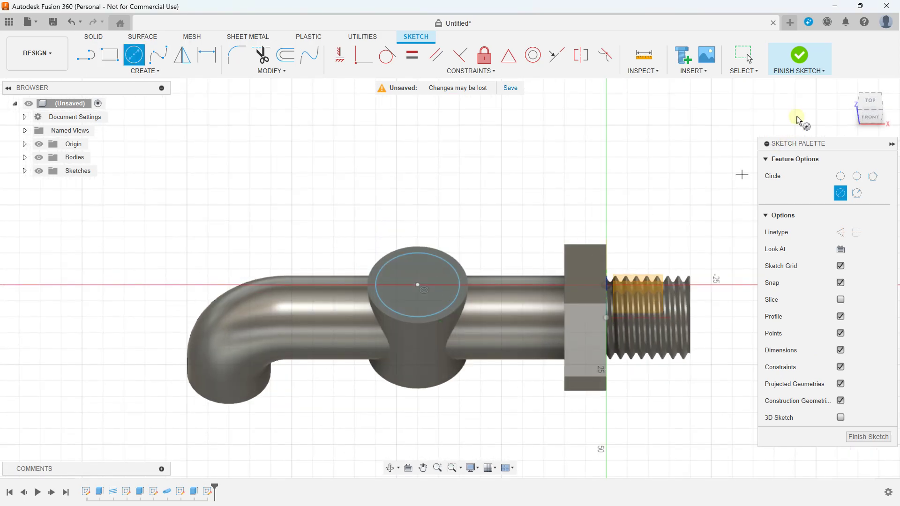
{"action": "left_click", "coordinate": [801, 63]}
Extrude the 20 mm circle 2 mm upward as a new body
{"action": "mouse_move", "coordinate": [455, 246]}
{"action": "middle_mouse_down", "text": "shift"}
{"action": "mouse_move", "coordinate": [424, 277]}
{"action": "mouse_move", "coordinate": [423, 253]}
{"action": "middle_mouse_up", "text": "shift"}
{"action": "left_click", "coordinate": [424, 279]}
{"action": "key", "text": "e"}
{"action": "left_click_drag", "start_coordinate": [402, 274], "coordinate": [401, 257]}
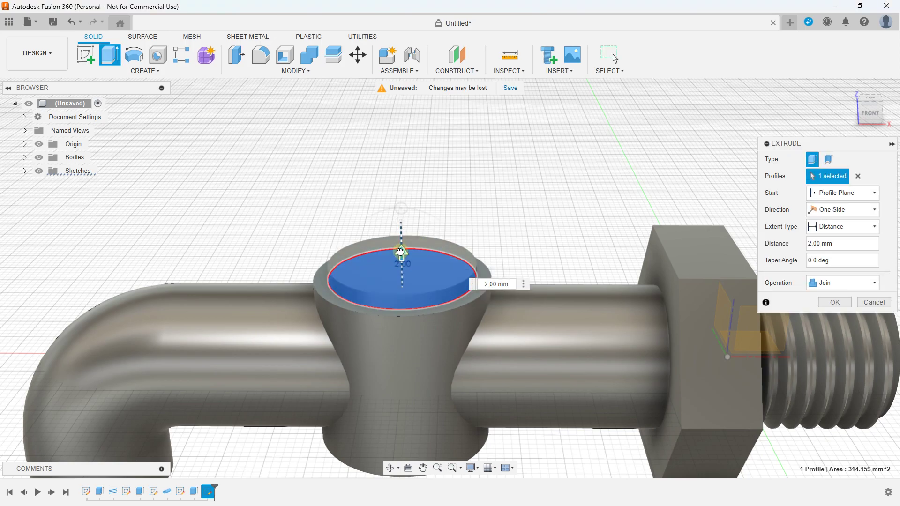
{"action": "scroll", "coordinate": [556, 297], "scroll_direction": "down", "scroll_amount": 2}
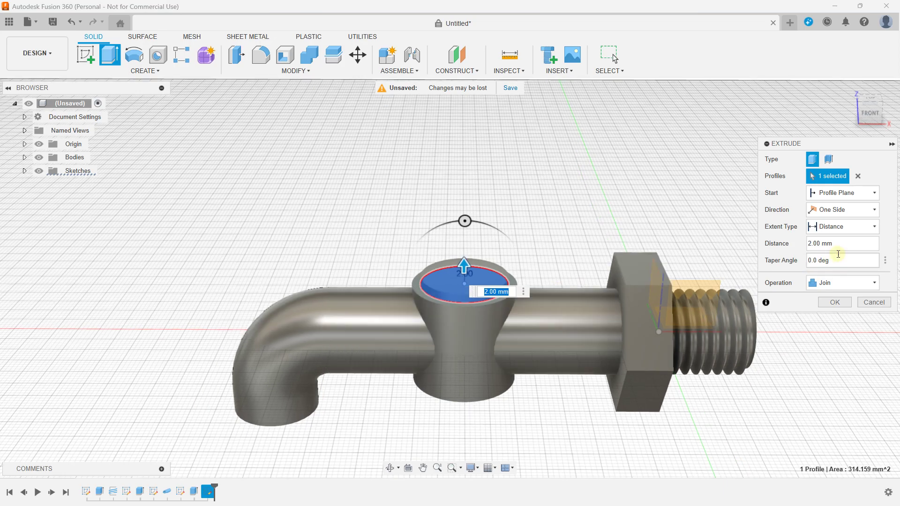
{"action": "left_click", "coordinate": [843, 282]}
{"action": "left_click", "coordinate": [830, 328]}
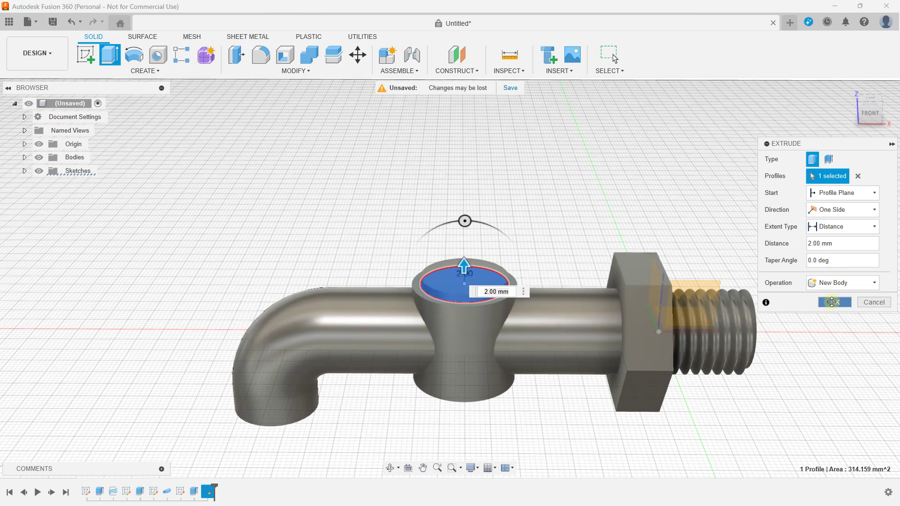
{"action": "left_click", "coordinate": [832, 302]}
Select the top face of the new raised step
{"action": "middle_click_drag", "start_coordinate": [539, 297], "coordinate": [473, 278], "text": "shift"}
{"action": "left_click", "coordinate": [474, 277]}
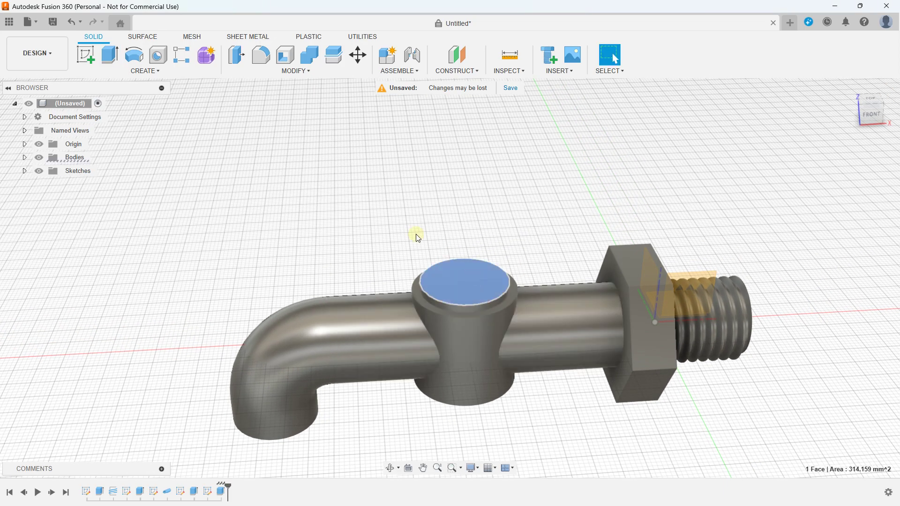
{"action": "left_click", "coordinate": [165, 75]}
Sketch an 8 mm circle centred on the step face's origin
{"action": "left_click", "coordinate": [101, 92]}
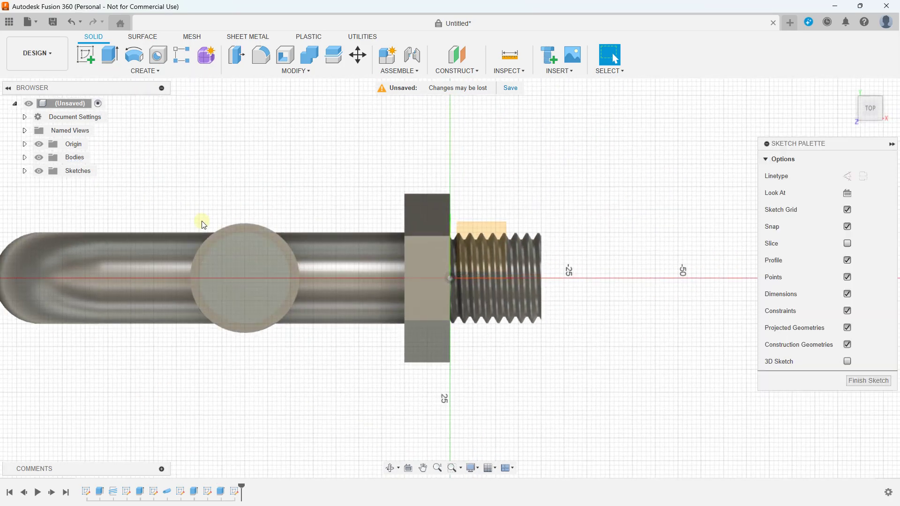
{"action": "scroll", "coordinate": [249, 225], "scroll_direction": "up", "scroll_amount": 3}
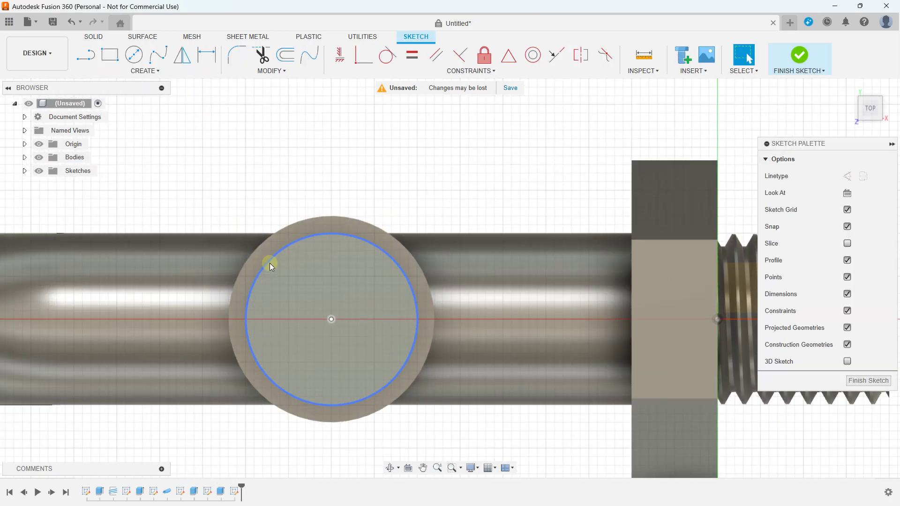
{"action": "left_click", "coordinate": [134, 62]}
{"action": "scroll", "coordinate": [245, 301], "scroll_direction": "up", "scroll_amount": 2}
{"action": "left_click", "coordinate": [363, 328]}
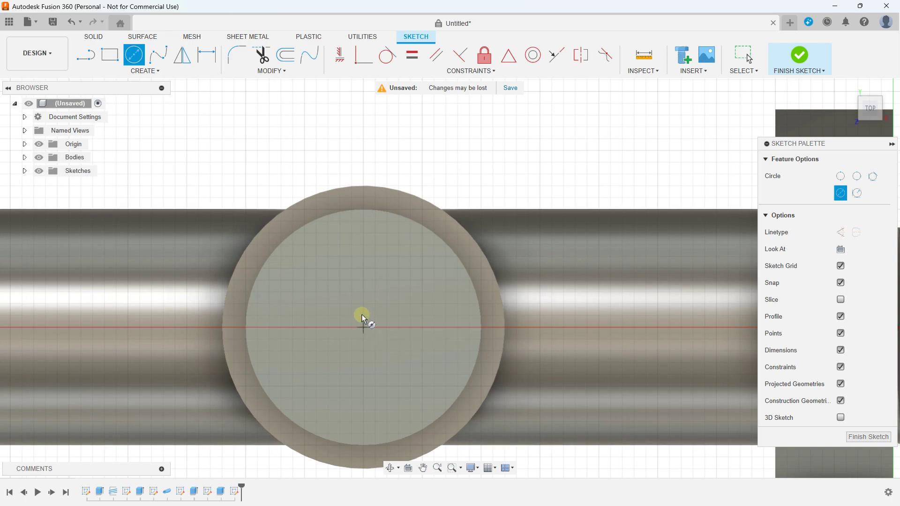
{"action": "left_click", "coordinate": [407, 329]}
{"action": "scroll", "coordinate": [412, 309], "scroll_direction": "down", "scroll_amount": 3}
{"action": "middle_click_drag", "start_coordinate": [422, 287], "coordinate": [646, 192], "text": "shift"}
{"action": "left_click", "coordinate": [804, 57]}
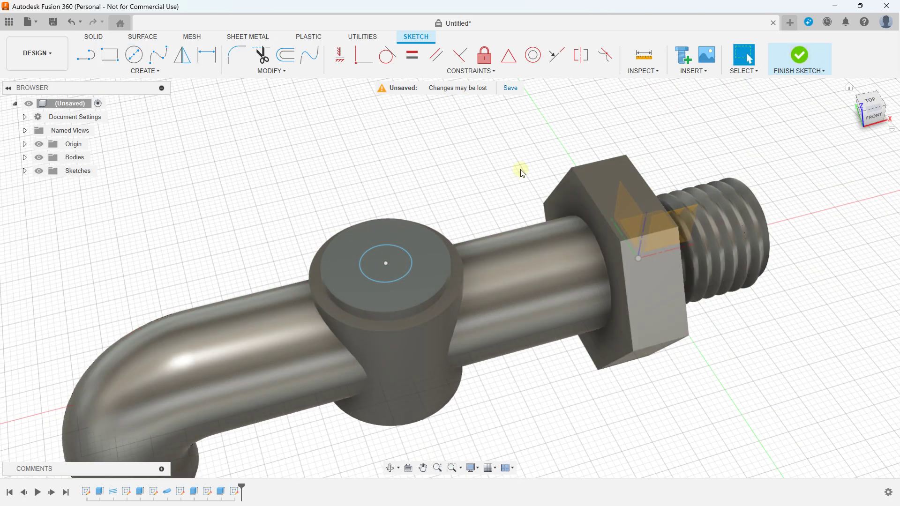
Extrude the 8 mm circle 2 mm upward as a new body
{"action": "scroll", "coordinate": [381, 289], "scroll_direction": "up", "scroll_amount": 3}
{"action": "left_click", "coordinate": [379, 291]}
{"action": "key", "text": "e"}
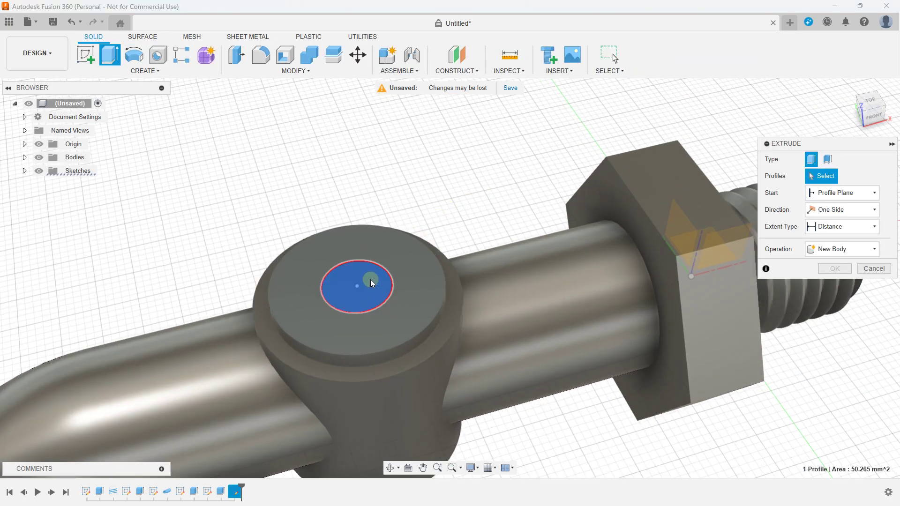
{"action": "left_click_drag", "start_coordinate": [357, 285], "coordinate": [355, 265]}
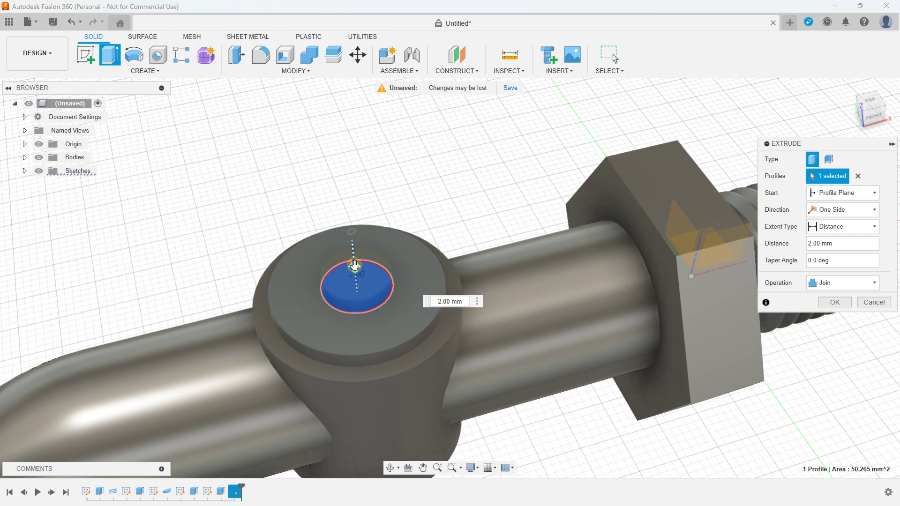
{"action": "middle_click_drag", "start_coordinate": [354, 265], "coordinate": [356, 235], "text": "shift"}
{"action": "left_click", "coordinate": [833, 284]}
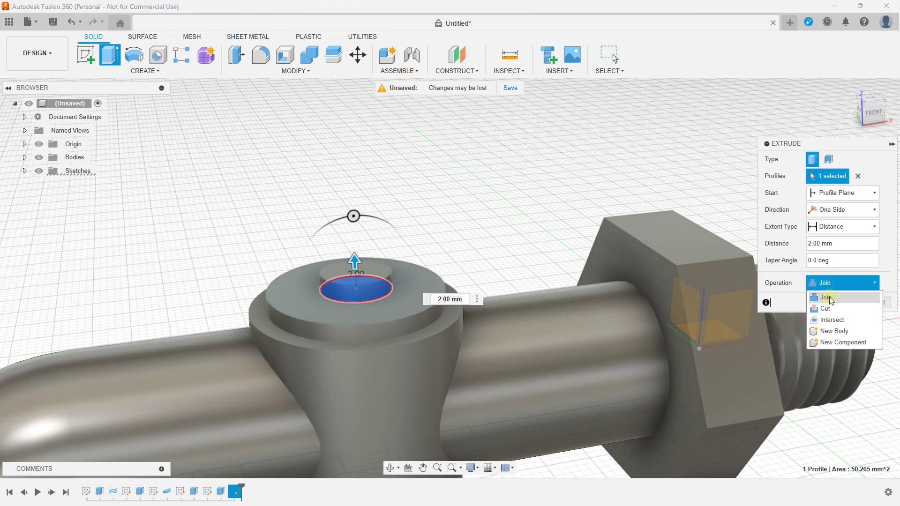
{"action": "left_click", "coordinate": [829, 320]}
{"action": "left_click", "coordinate": [830, 304]}
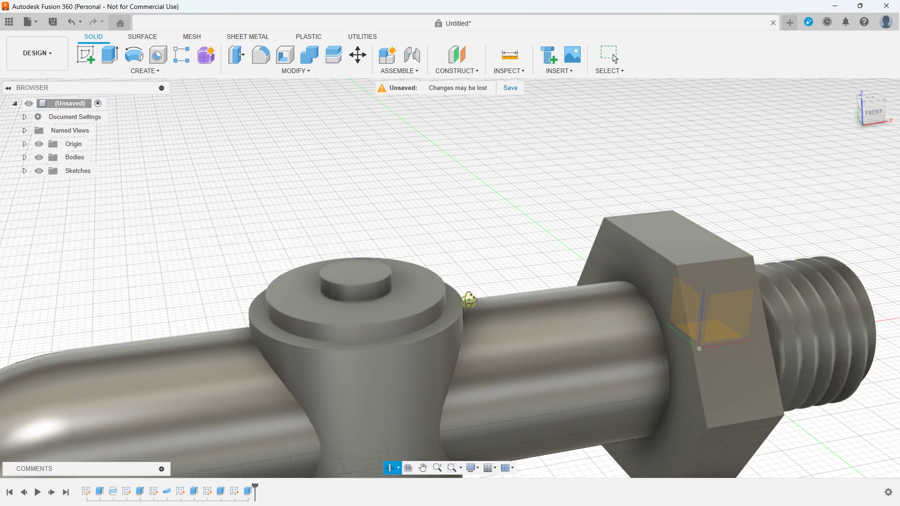
{"action": "middle_click_drag", "start_coordinate": [468, 297], "coordinate": [334, 260], "text": "shift"}
Sketch a 6 mm circle centred on the small disc's top
{"action": "left_click", "coordinate": [145, 71]}
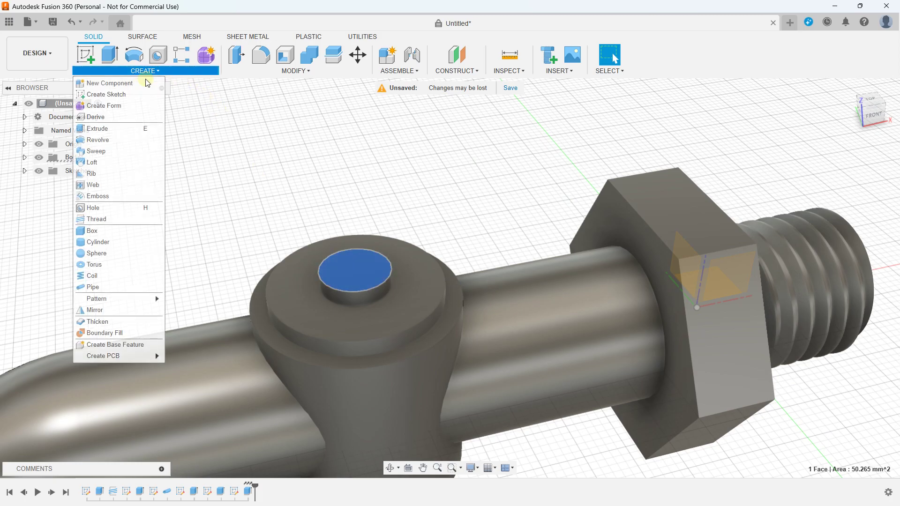
{"action": "left_click", "coordinate": [125, 88]}
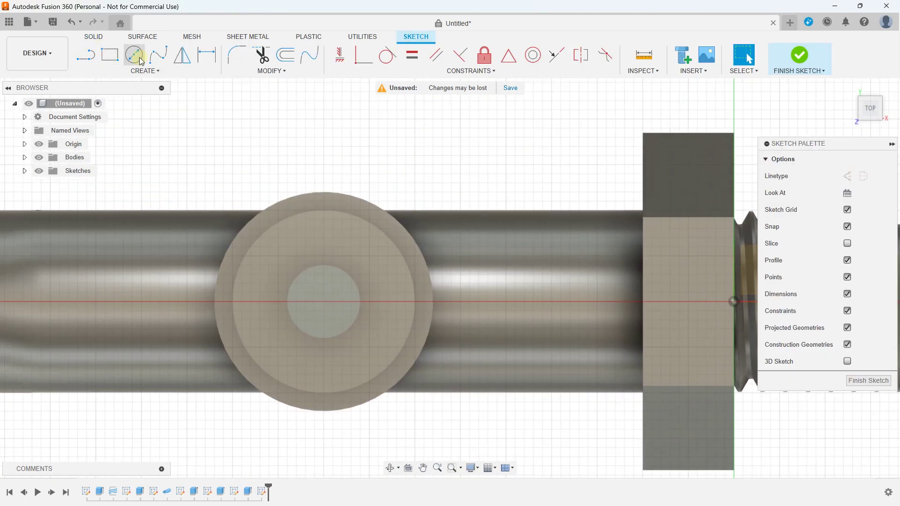
{"action": "left_click", "coordinate": [140, 60]}
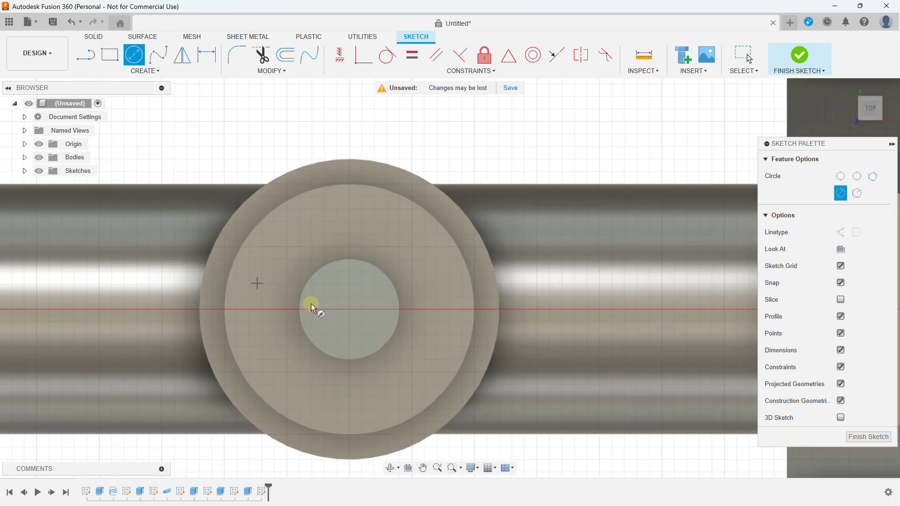
{"action": "left_click", "coordinate": [347, 310]}
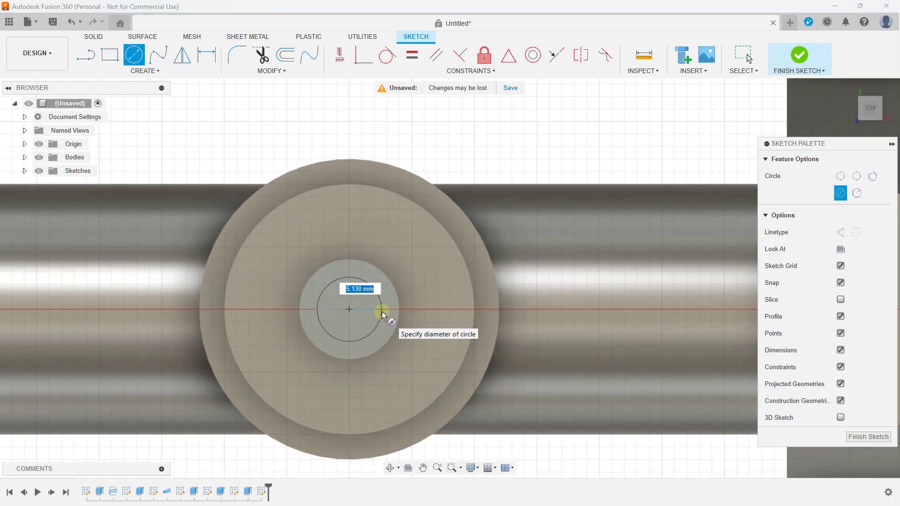
{"action": "scroll", "coordinate": [382, 312], "scroll_direction": "up", "scroll_amount": 3}
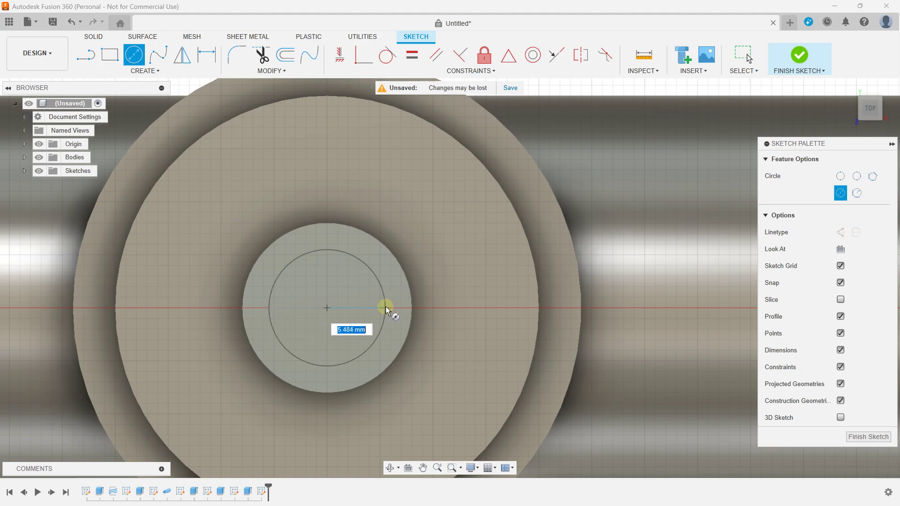
{"action": "left_click", "coordinate": [391, 310]}
{"action": "scroll", "coordinate": [393, 310], "scroll_direction": "down", "scroll_amount": 5}
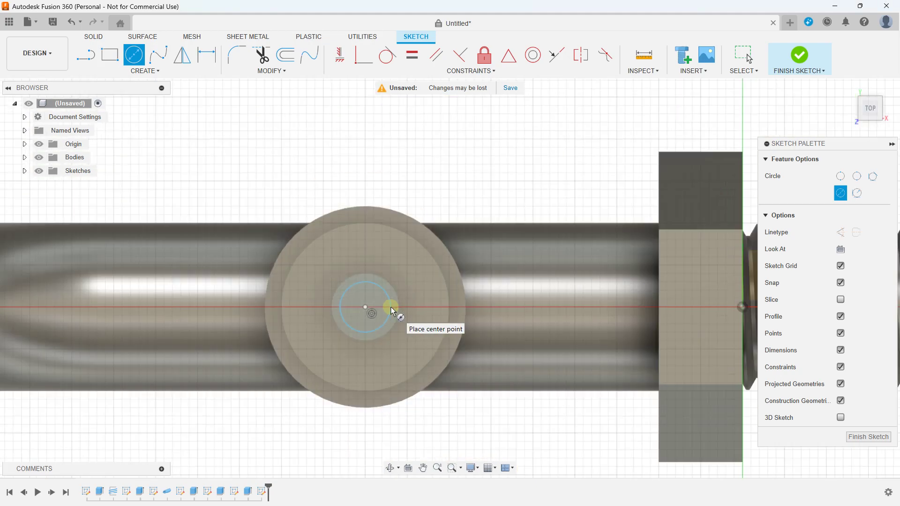
{"action": "middle_click_drag", "start_coordinate": [394, 310], "coordinate": [644, 123], "text": "shift"}
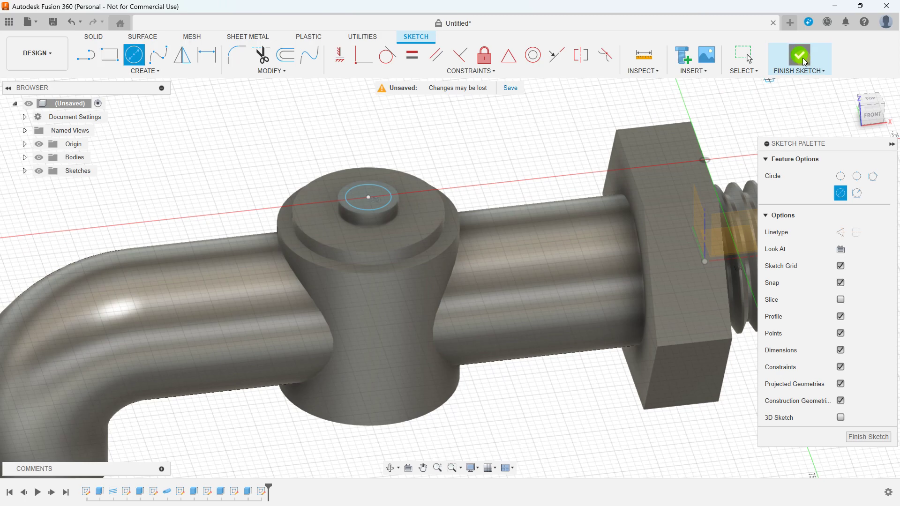
{"action": "left_click", "coordinate": [805, 61]}
Extrude the 6 mm circle 10 mm as a separate new stem body
{"action": "left_click", "coordinate": [349, 232]}
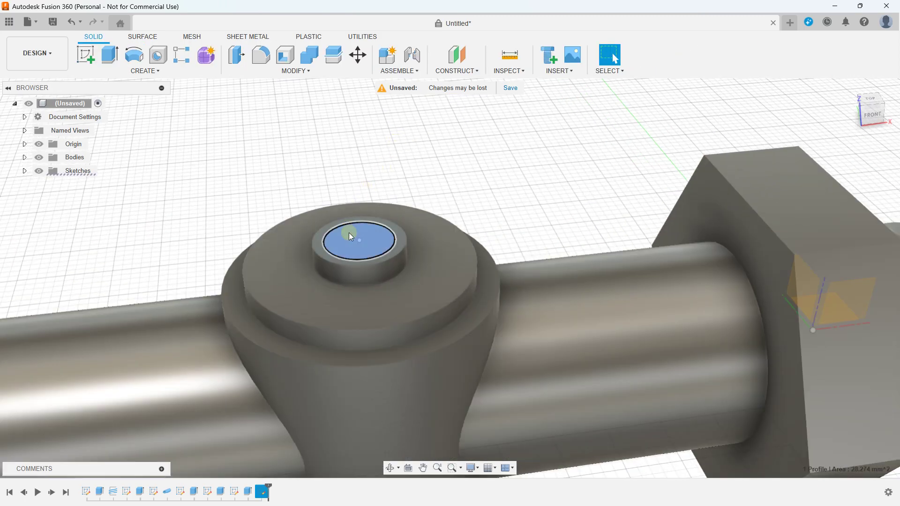
{"action": "type", "text": "e"}
{"action": "type", "text": "10"}
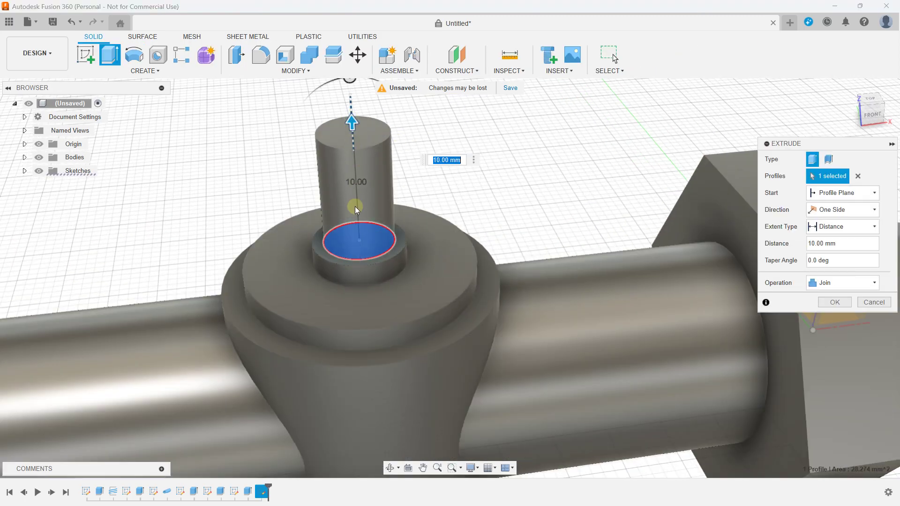
{"action": "scroll", "coordinate": [359, 252], "scroll_direction": "down", "scroll_amount": 5}
{"action": "middle_click_drag", "start_coordinate": [359, 252], "coordinate": [360, 173], "text": "shift"}
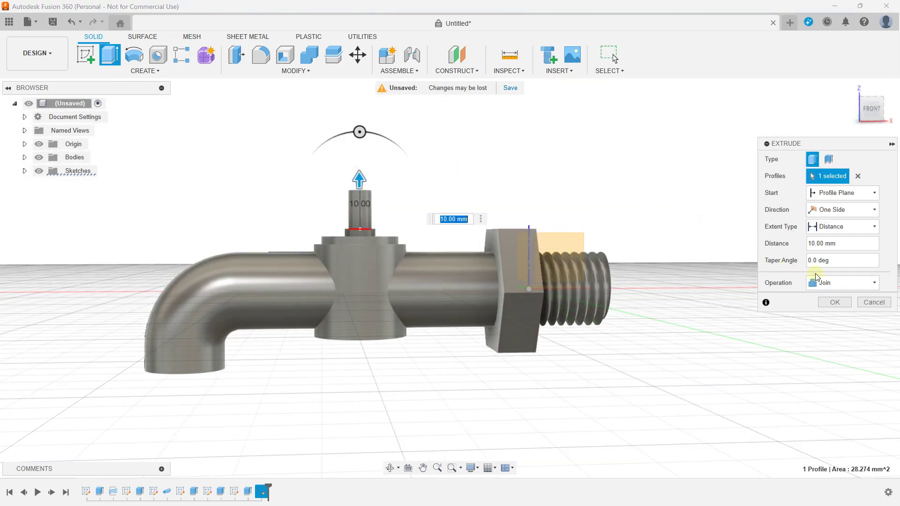
{"action": "middle_click_drag", "start_coordinate": [409, 253], "coordinate": [418, 261], "text": "shift"}
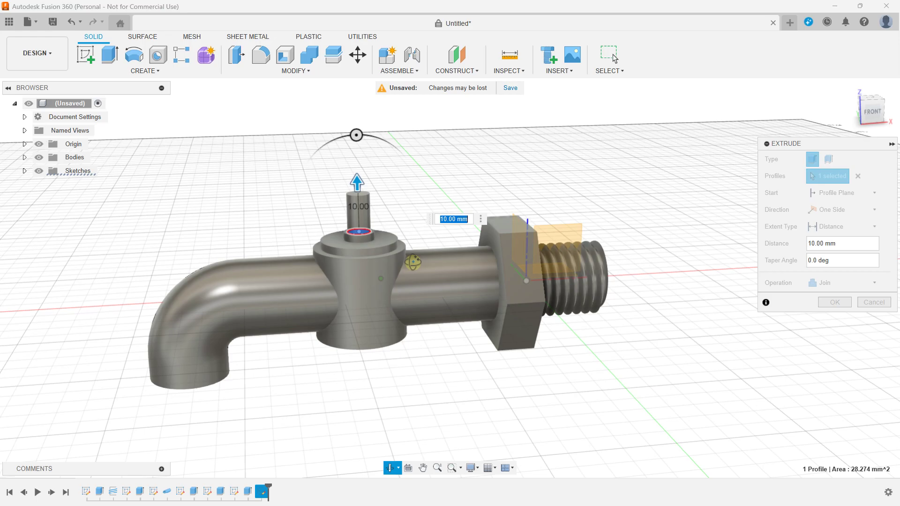
{"action": "left_click", "coordinate": [829, 284]}
{"action": "left_click", "coordinate": [835, 331]}
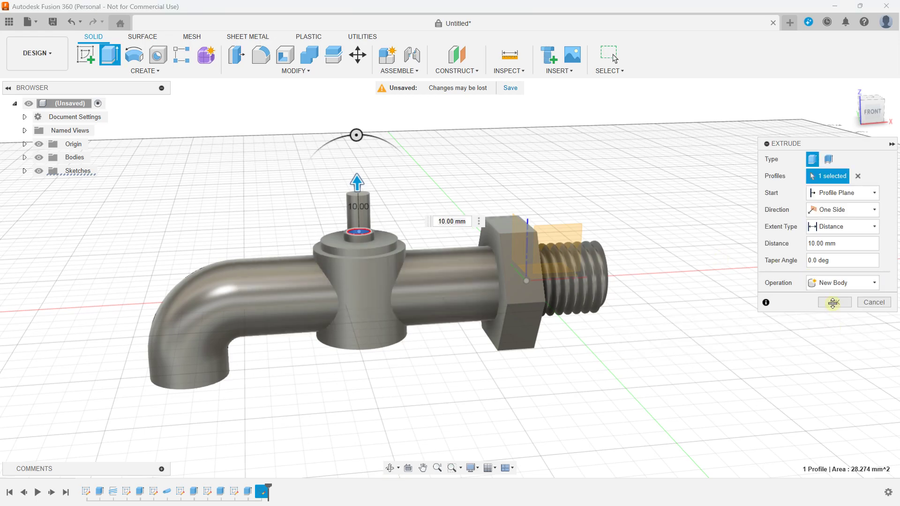
{"action": "left_click", "coordinate": [835, 303]}
Select the top face of the stem
{"action": "middle_click_drag", "start_coordinate": [463, 251], "coordinate": [359, 218], "text": "shift"}
{"action": "scroll", "coordinate": [350, 202], "scroll_direction": "up", "scroll_amount": 5}
{"action": "scroll", "coordinate": [352, 206], "scroll_direction": "up", "scroll_amount": 3}
{"action": "left_click", "coordinate": [365, 239]}
{"action": "left_click", "coordinate": [149, 75]}
Sketch a 12 mm diameter circle centred on the stem's top face
{"action": "left_click", "coordinate": [136, 92]}
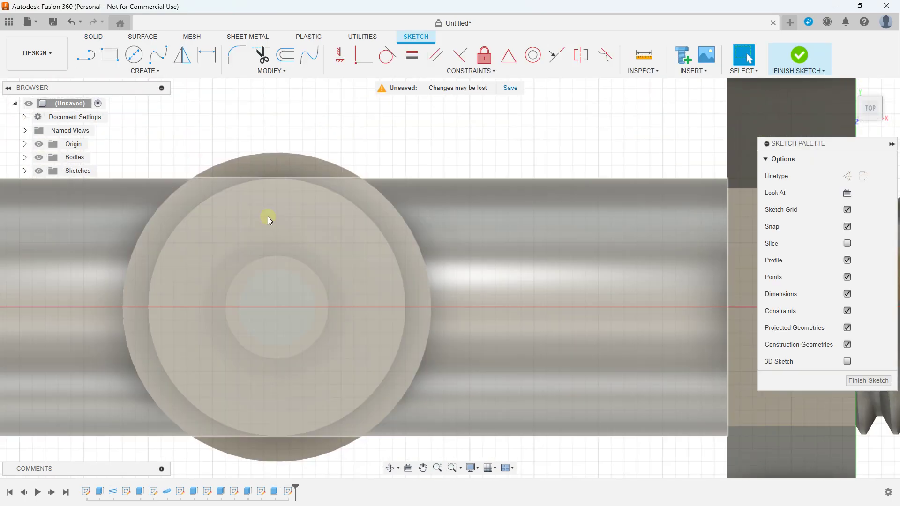
{"action": "left_click", "coordinate": [141, 56]}
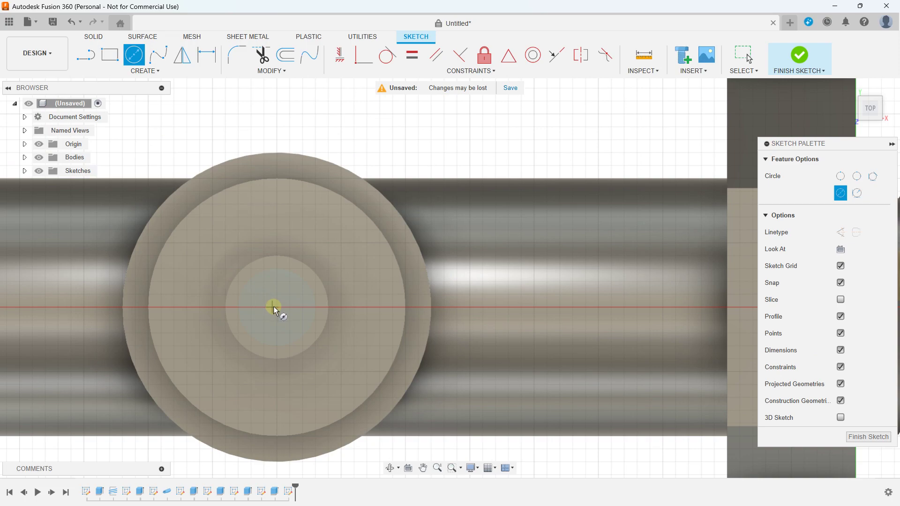
{"action": "left_click", "coordinate": [277, 308]}
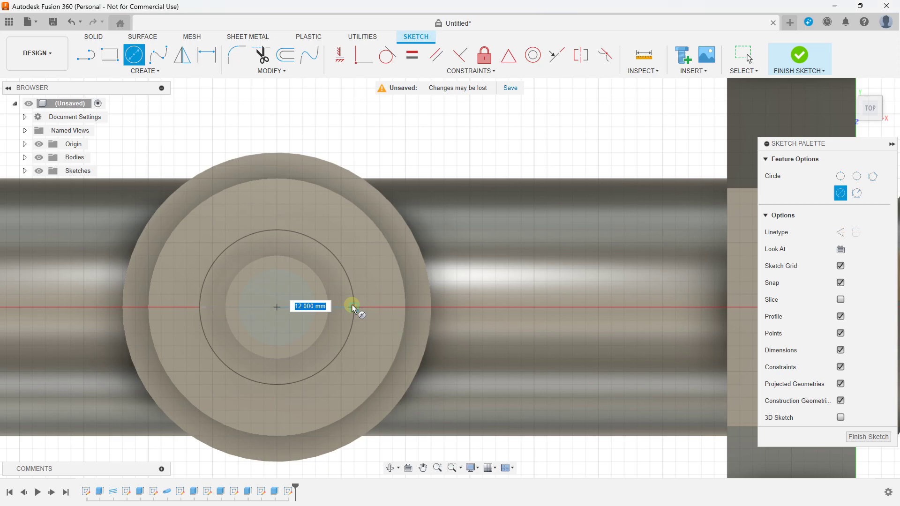
{"action": "left_click", "coordinate": [353, 307]}
{"action": "scroll", "coordinate": [352, 307], "scroll_direction": "down", "scroll_amount": 5}
{"action": "middle_click_drag", "start_coordinate": [353, 307], "coordinate": [355, 244], "text": "shift"}
{"action": "middle_click_drag", "start_coordinate": [358, 252], "coordinate": [370, 249], "text": "shift"}
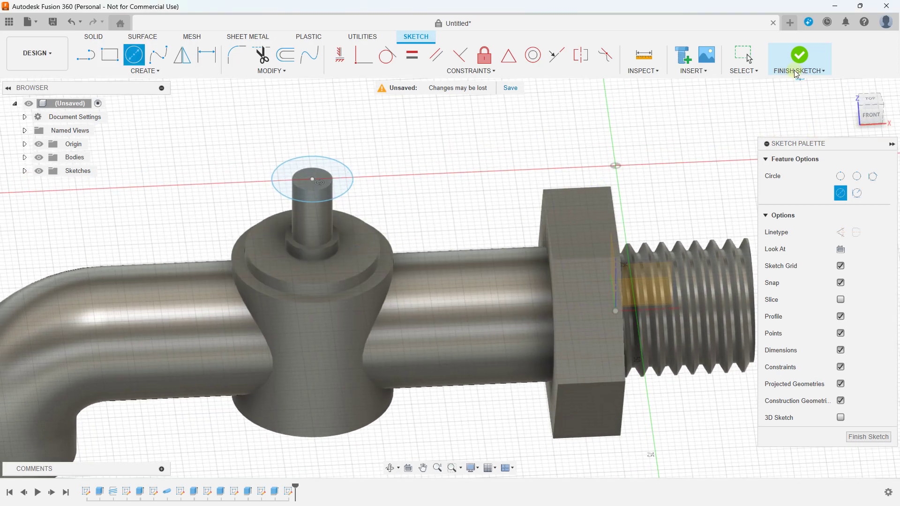
{"action": "left_click", "coordinate": [799, 59]}
Select both circle profiles and extrude them 6 mm upward
{"action": "left_click", "coordinate": [322, 193]}
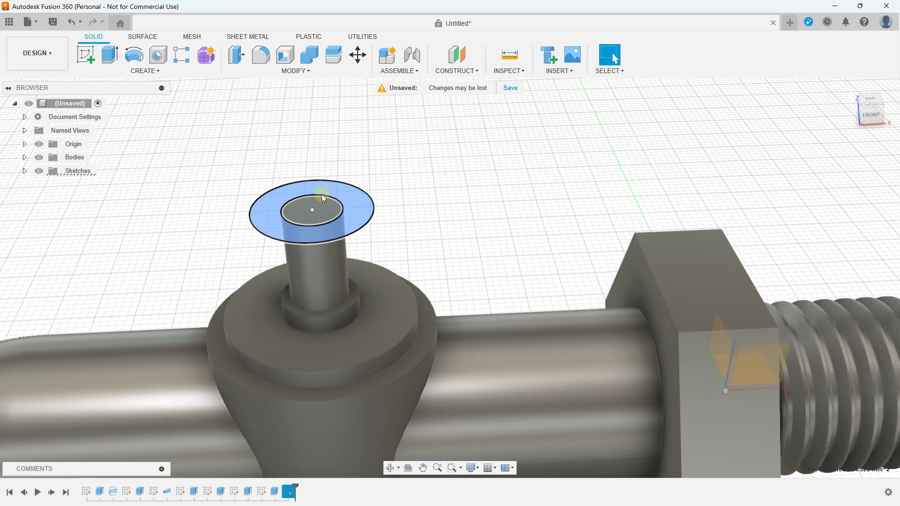
{"action": "left_click", "coordinate": [320, 209]}
{"action": "key", "text": "e"}
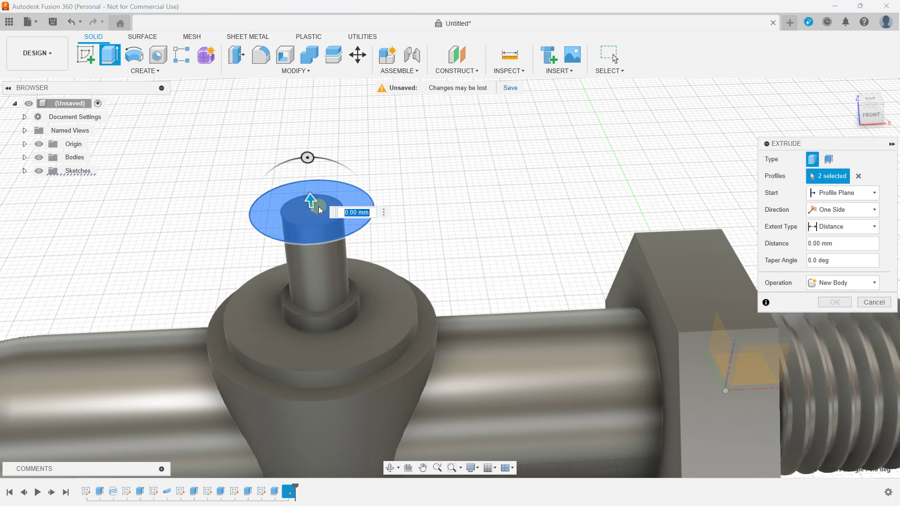
{"action": "left_click_drag", "start_coordinate": [312, 206], "coordinate": [307, 139]}
{"action": "scroll", "coordinate": [324, 238], "scroll_direction": "down", "scroll_amount": 3}
{"action": "scroll", "coordinate": [333, 226], "scroll_direction": "down", "scroll_amount": 2}
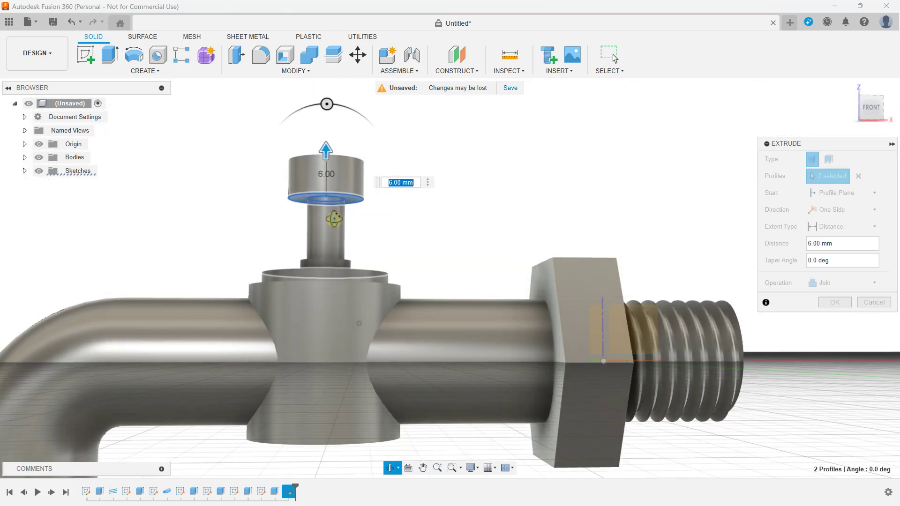
{"action": "scroll", "coordinate": [334, 226], "scroll_direction": "down", "scroll_amount": 1}
{"action": "scroll", "coordinate": [337, 237], "scroll_direction": "down", "scroll_amount": 2}
{"action": "scroll", "coordinate": [336, 229], "scroll_direction": "down", "scroll_amount": 1}
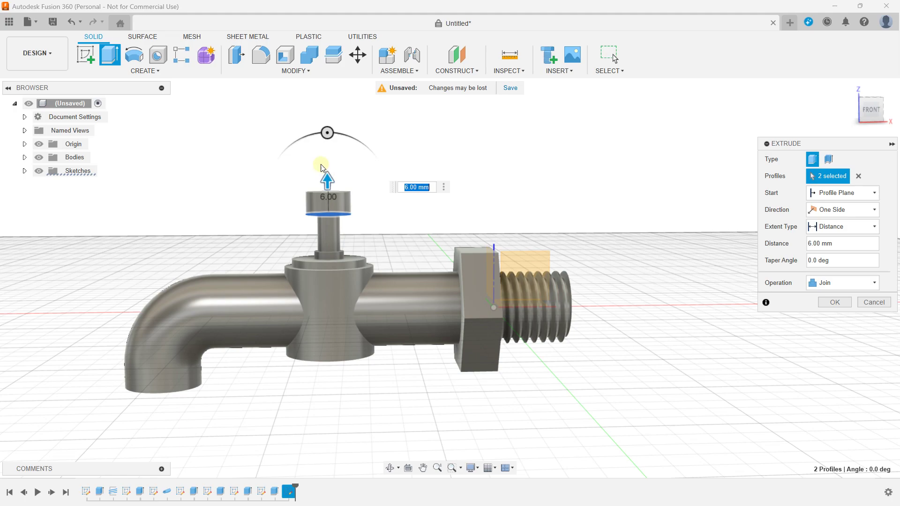
{"action": "scroll", "coordinate": [320, 166], "scroll_direction": "up", "scroll_amount": 1}
{"action": "scroll", "coordinate": [329, 188], "scroll_direction": "up", "scroll_amount": 2}
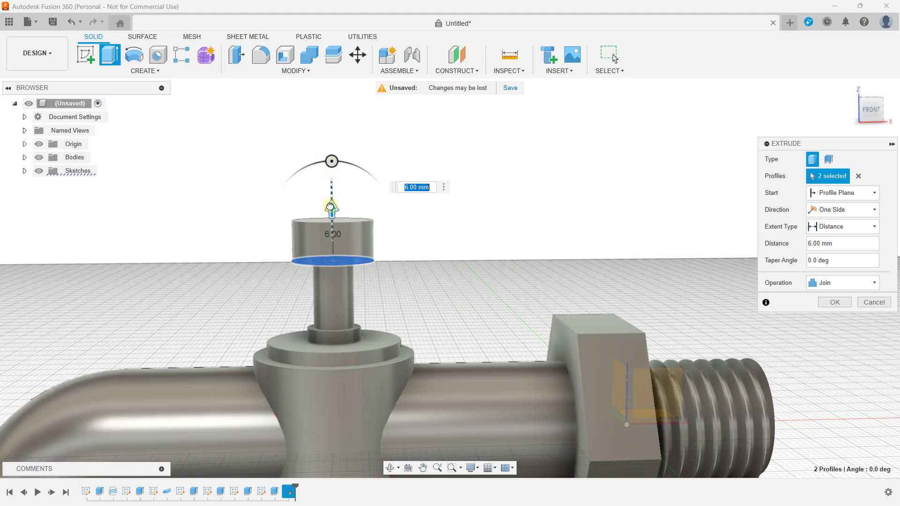
{"action": "left_click_drag", "start_coordinate": [330, 206], "coordinate": [331, 194]}
{"action": "scroll", "coordinate": [330, 255], "scroll_direction": "down", "scroll_amount": 2}
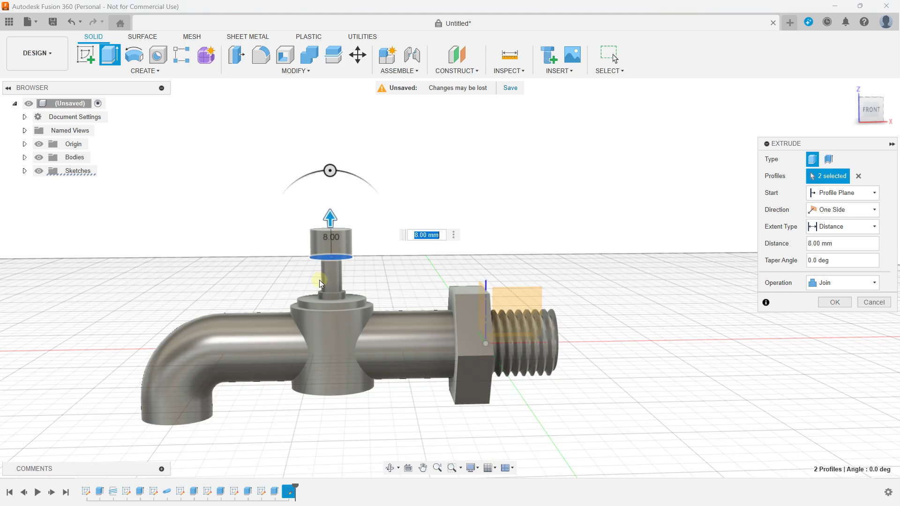
{"action": "scroll", "coordinate": [319, 280], "scroll_direction": "up", "scroll_amount": 1}
{"action": "middle_click_drag", "start_coordinate": [327, 291], "coordinate": [323, 225], "text": "shift"}
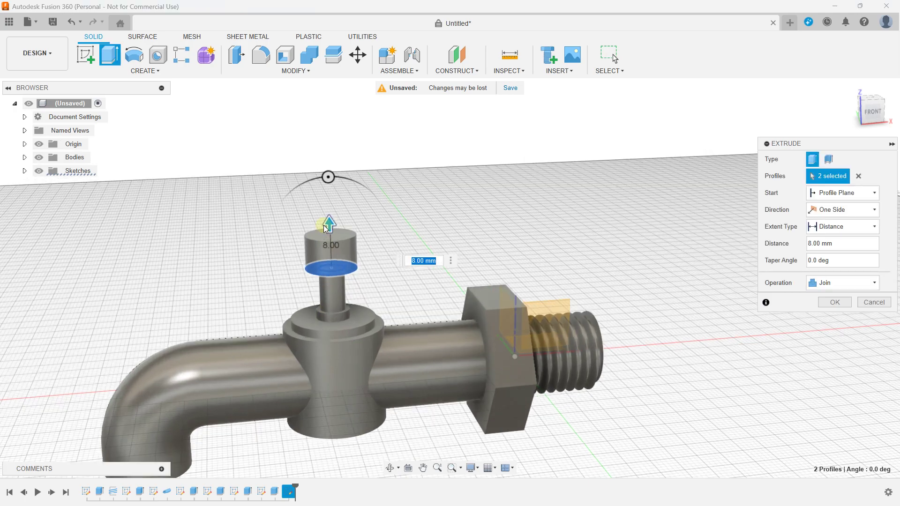
{"action": "scroll", "coordinate": [325, 230], "scroll_direction": "up", "scroll_amount": 2}
{"action": "left_click_drag", "start_coordinate": [326, 232], "coordinate": [332, 240]}
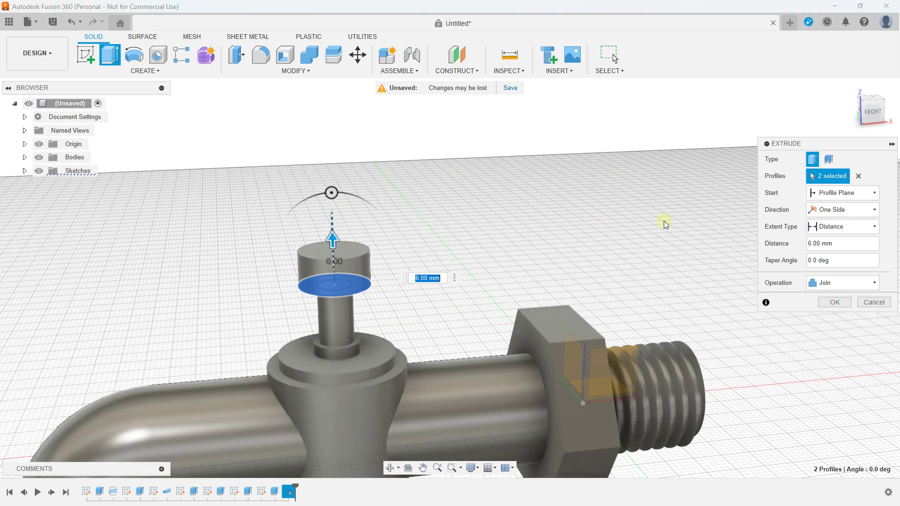
Set the 6 mm disc extrusion to New Body and confirm it
{"action": "left_click", "coordinate": [844, 283]}
{"action": "left_click", "coordinate": [832, 329]}
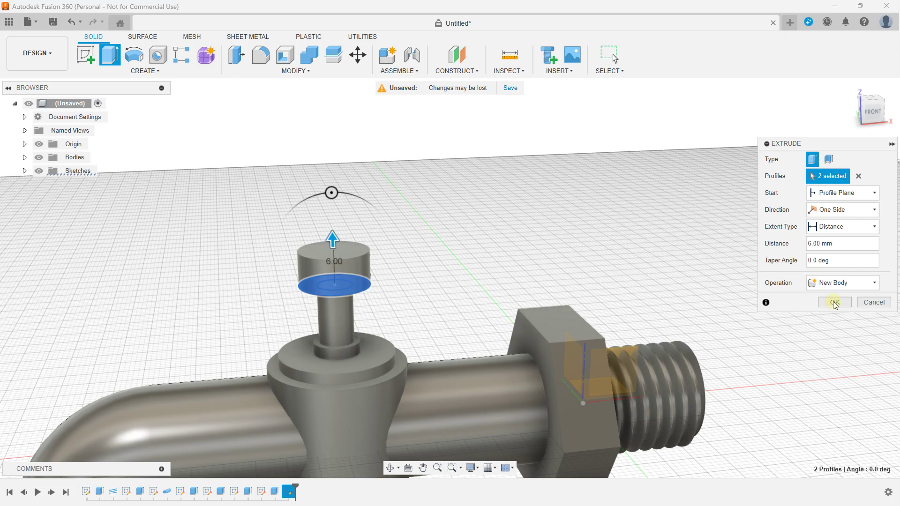
{"action": "left_click", "coordinate": [835, 303]}
{"action": "scroll", "coordinate": [447, 227], "scroll_direction": "down", "scroll_amount": 3}
{"action": "mouse_move", "coordinate": [446, 227]}
{"action": "middle_mouse_down", "text": "shift"}
{"action": "mouse_move", "coordinate": [429, 174]}
{"action": "mouse_move", "coordinate": [432, 275]}
{"action": "middle_mouse_up", "text": "shift"}
{"action": "scroll", "coordinate": [376, 245], "scroll_direction": "up", "scroll_amount": 2}
{"action": "scroll", "coordinate": [404, 243], "scroll_direction": "up", "scroll_amount": 2}
{"action": "mouse_move", "coordinate": [405, 243]}
{"action": "middle_mouse_down"}
{"action": "mouse_move", "coordinate": [265, 177]}
{"action": "mouse_move", "coordinate": [112, 77]}
{"action": "middle_mouse_up"}
Start a new sketch on the front construction plane
{"action": "left_click", "coordinate": [133, 72]}
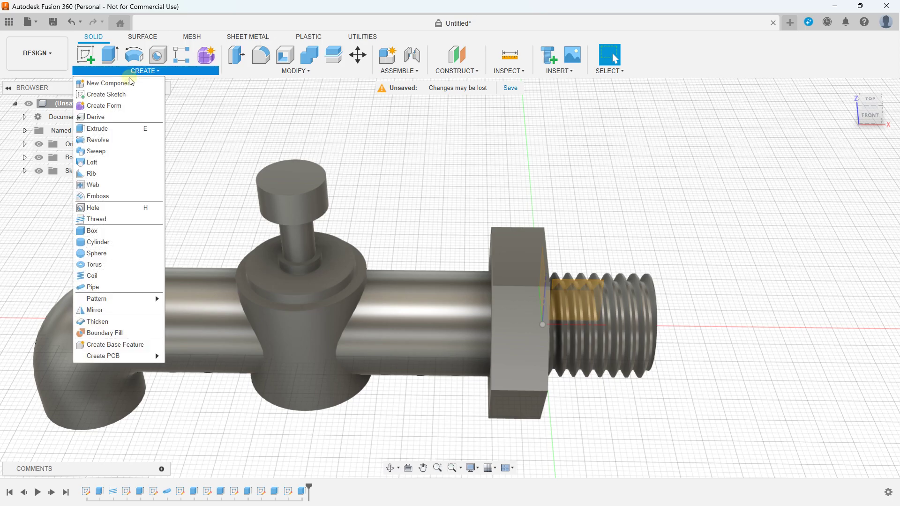
{"action": "scroll", "coordinate": [424, 287], "scroll_direction": "down", "scroll_amount": 2}
{"action": "middle_click_drag", "start_coordinate": [424, 287], "coordinate": [477, 301], "text": "shift"}
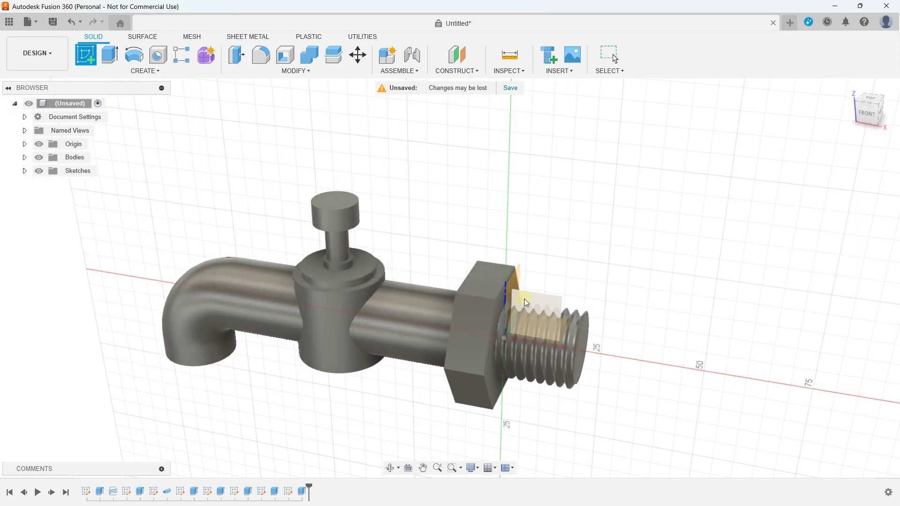
{"action": "left_click", "coordinate": [524, 299]}
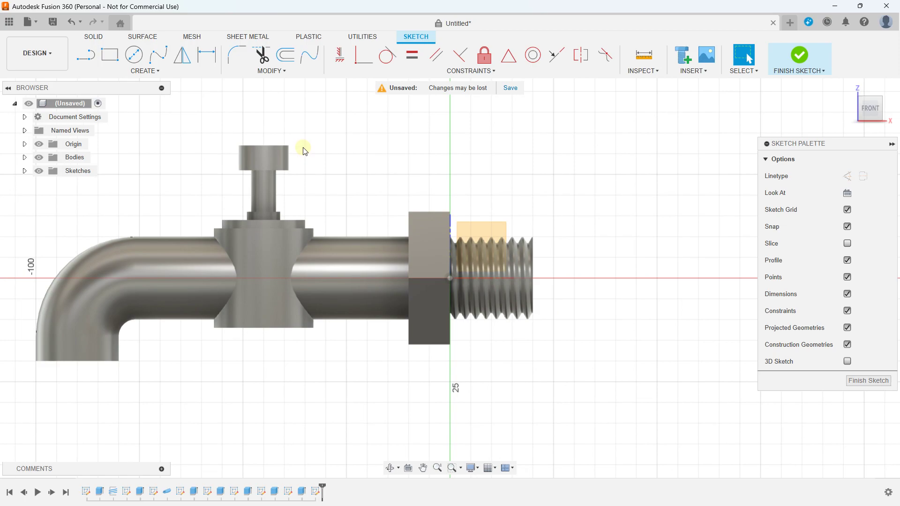
{"action": "scroll", "coordinate": [397, 249], "scroll_direction": "up", "scroll_amount": 2}
{"action": "scroll", "coordinate": [398, 261], "scroll_direction": "up", "scroll_amount": 2}
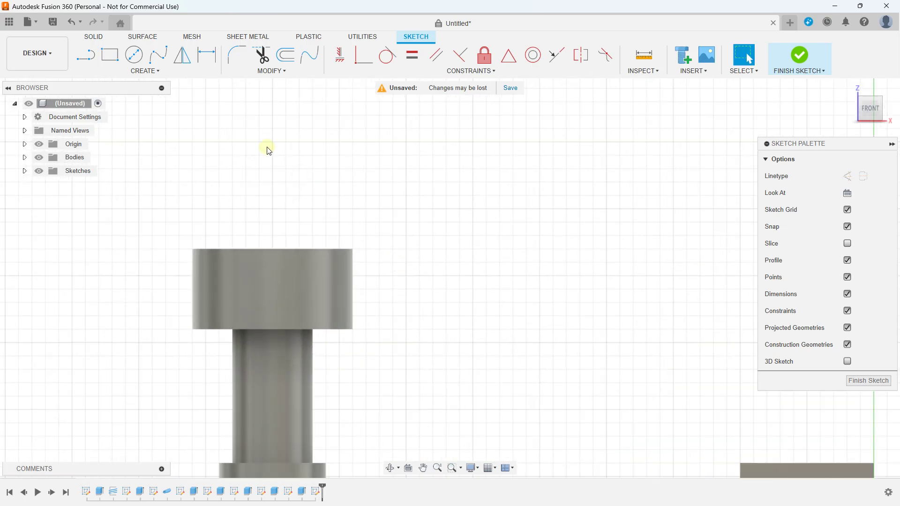
Draw a single horizontal line just right of the knob and finish the sketch
{"action": "left_click", "coordinate": [86, 55]}
{"action": "scroll", "coordinate": [354, 288], "scroll_direction": "up", "scroll_amount": 1}
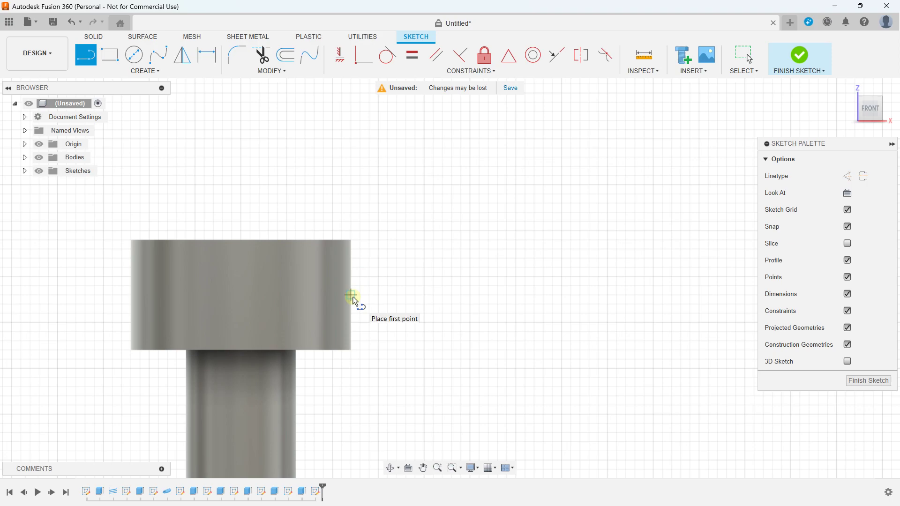
{"action": "scroll", "coordinate": [392, 297], "scroll_direction": "down", "scroll_amount": 3}
{"action": "left_click", "coordinate": [389, 295]}
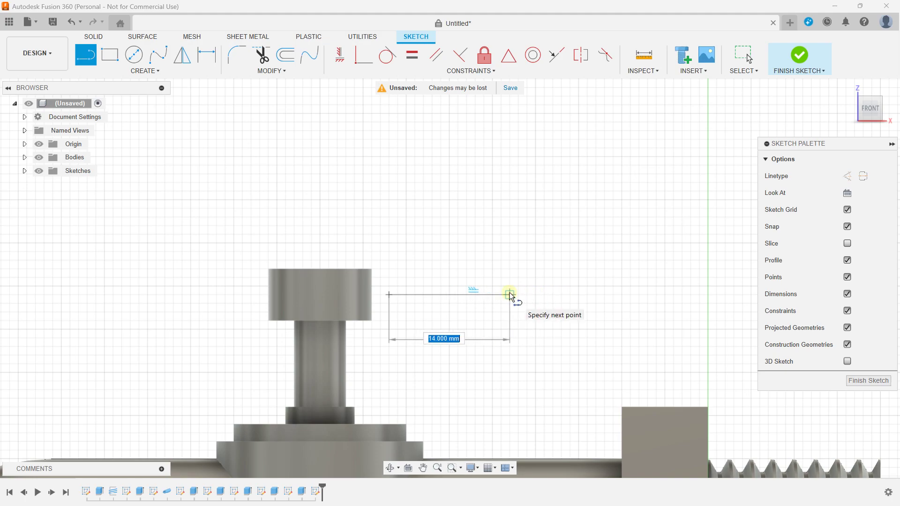
{"action": "scroll", "coordinate": [510, 295], "scroll_direction": "down", "scroll_amount": 3}
{"action": "scroll", "coordinate": [512, 293], "scroll_direction": "up", "scroll_amount": 3}
{"action": "scroll", "coordinate": [506, 296], "scroll_direction": "up", "scroll_amount": 1}
{"action": "left_click", "coordinate": [493, 295]}
{"action": "scroll", "coordinate": [494, 297], "scroll_direction": "down", "scroll_amount": 3}
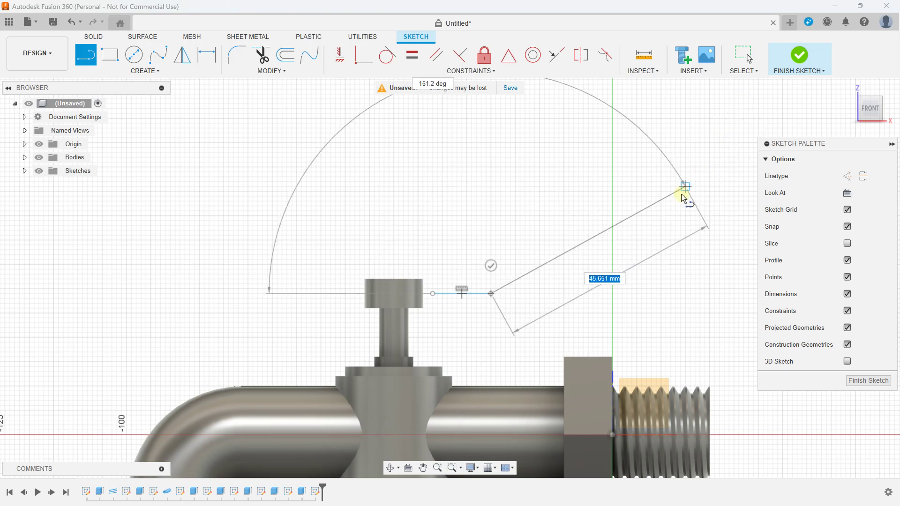
{"action": "key", "text": "Escape"}
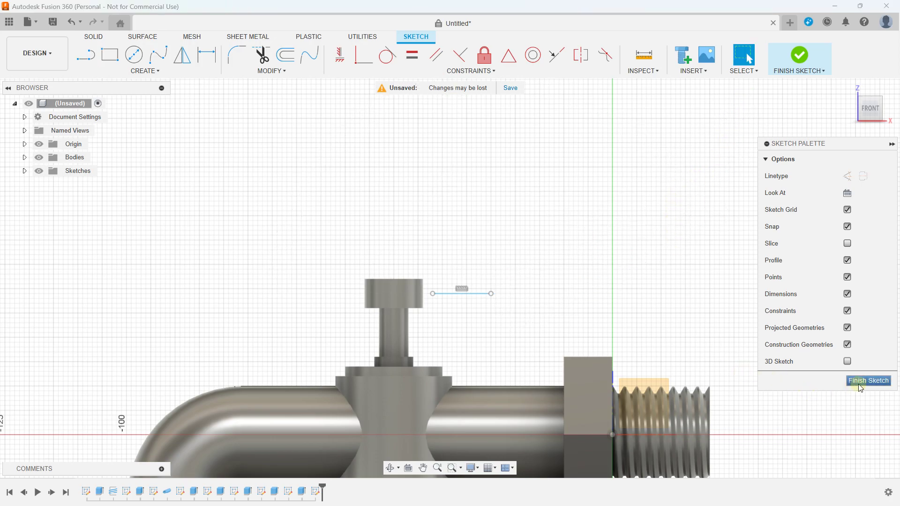
{"action": "left_click", "coordinate": [859, 384]}
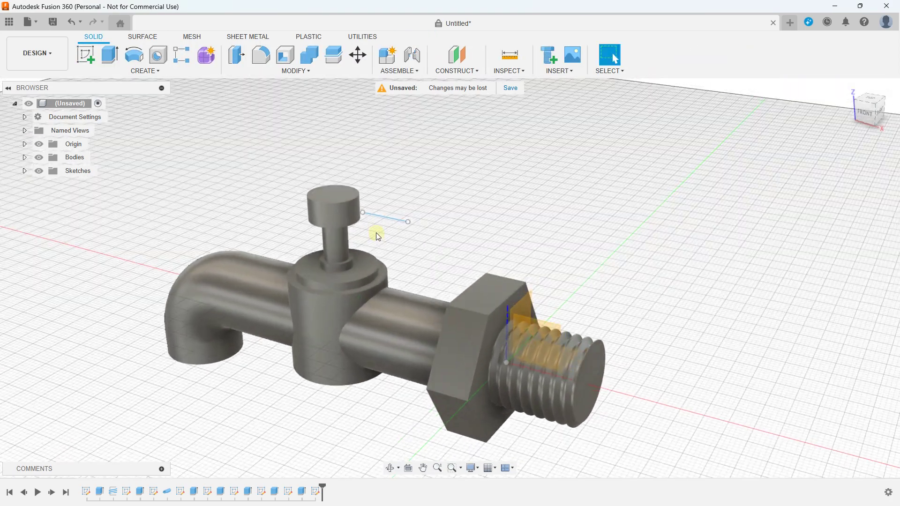
Start a pipe using the sketch line beside the knob as its path
{"action": "scroll", "coordinate": [376, 232], "scroll_direction": "up", "scroll_amount": 4}
{"action": "middle_click_drag", "start_coordinate": [367, 161], "coordinate": [414, 192]}
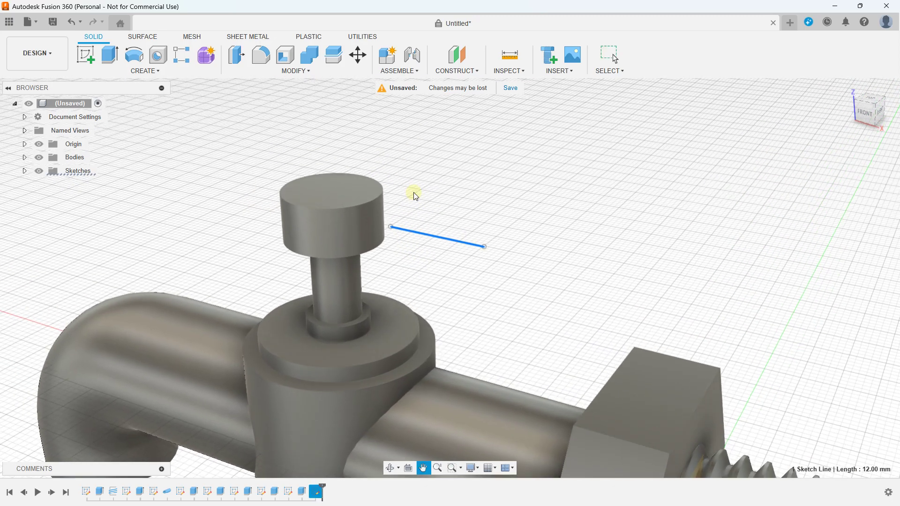
{"action": "left_click", "coordinate": [156, 74]}
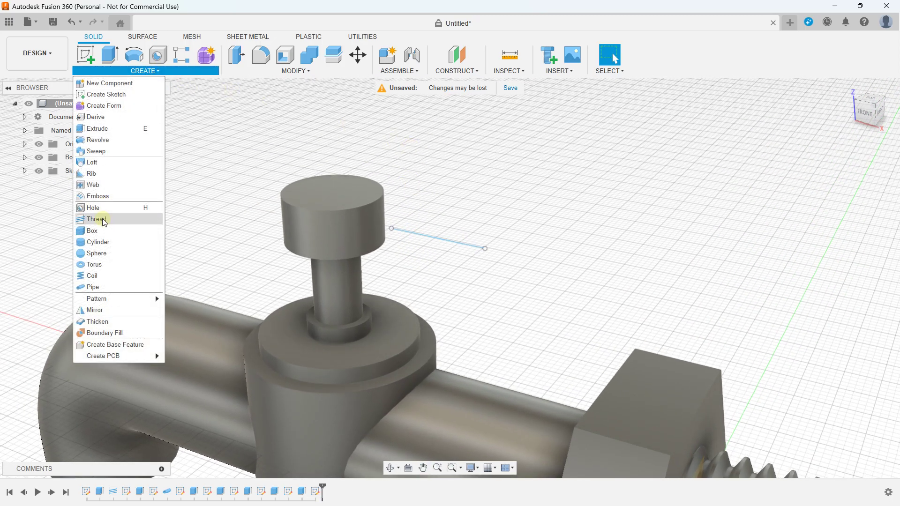
{"action": "left_click", "coordinate": [93, 289]}
{"action": "left_click", "coordinate": [412, 233]}
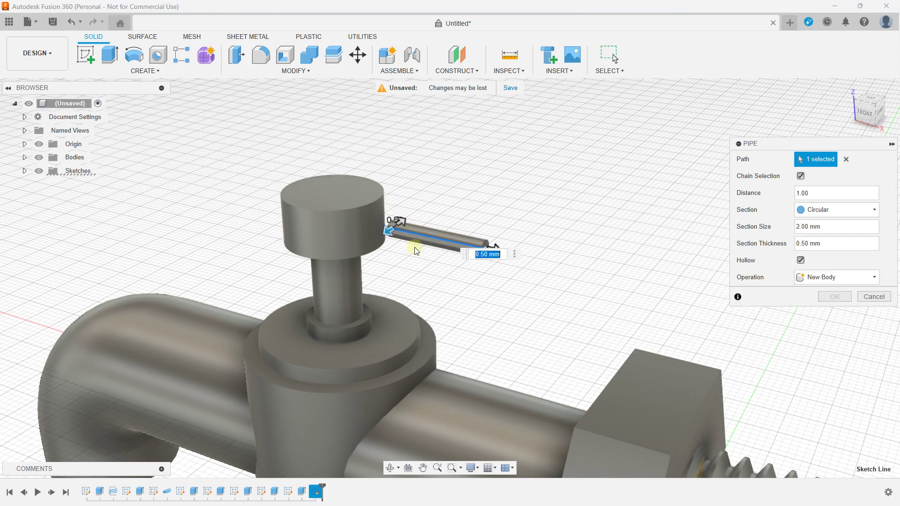
{"action": "scroll", "coordinate": [400, 227], "scroll_direction": "up", "scroll_amount": 2}
{"action": "scroll", "coordinate": [400, 227], "scroll_direction": "up", "scroll_amount": 1}
{"action": "scroll", "coordinate": [399, 226], "scroll_direction": "up", "scroll_amount": 2}
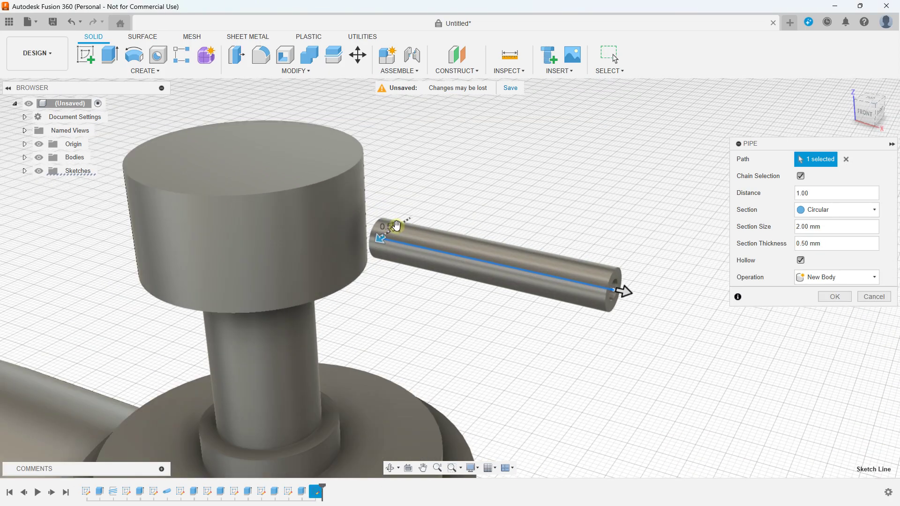
{"action": "left_click_drag", "start_coordinate": [400, 225], "coordinate": [401, 221]}
Set the pipe section thickness to 0.2 and make the pipe solid, not hollow
{"action": "middle_click_drag", "start_coordinate": [624, 292], "coordinate": [605, 282], "text": "shift"}
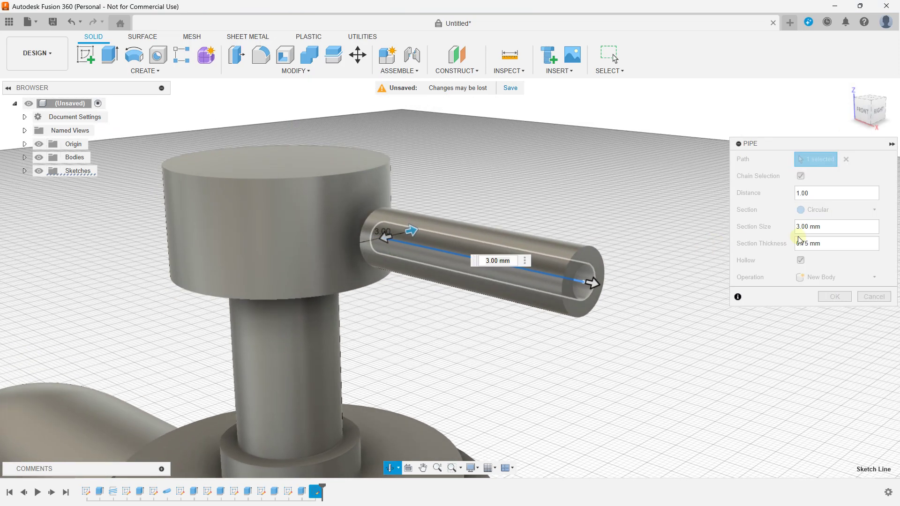
{"action": "left_click", "coordinate": [800, 261]}
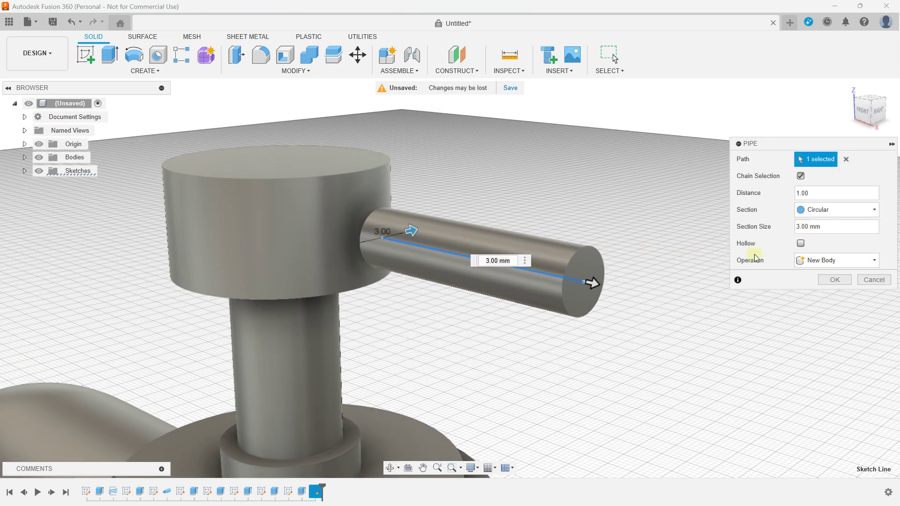
{"action": "middle_click_drag", "start_coordinate": [484, 234], "coordinate": [449, 228], "text": "shift"}
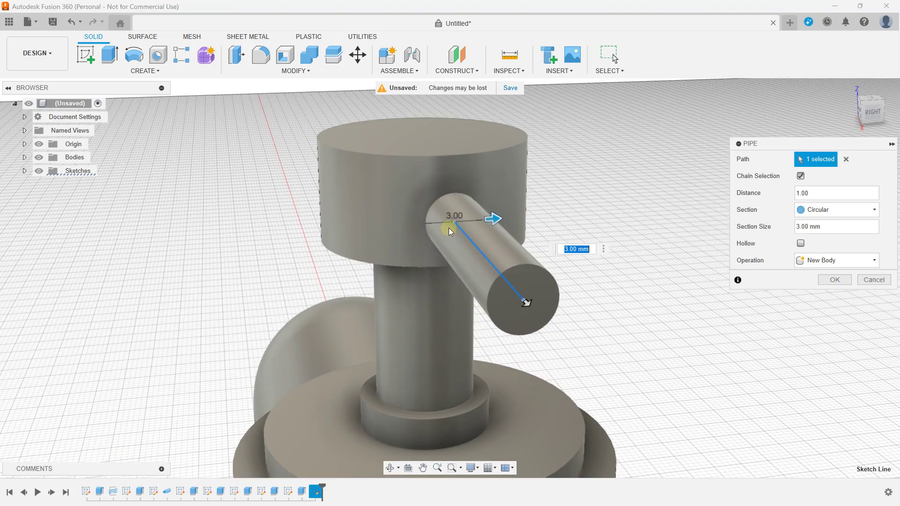
{"action": "left_click", "coordinate": [801, 243]}
{"action": "mouse_move", "coordinate": [639, 264]}
{"action": "middle_mouse_down", "text": "shift"}
{"action": "mouse_move", "coordinate": [628, 251]}
{"action": "mouse_move", "coordinate": [677, 253]}
{"action": "middle_mouse_up", "text": "shift"}
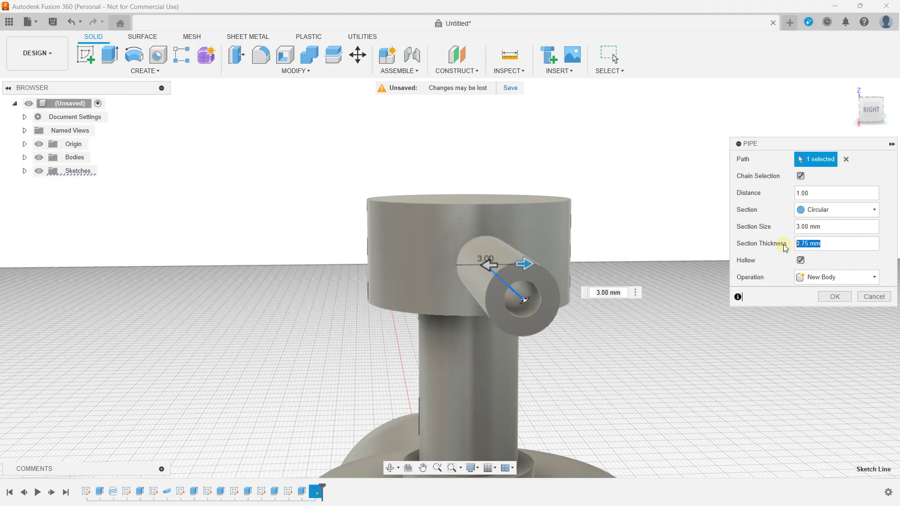
{"action": "key", "text": "Caps_Lock"}
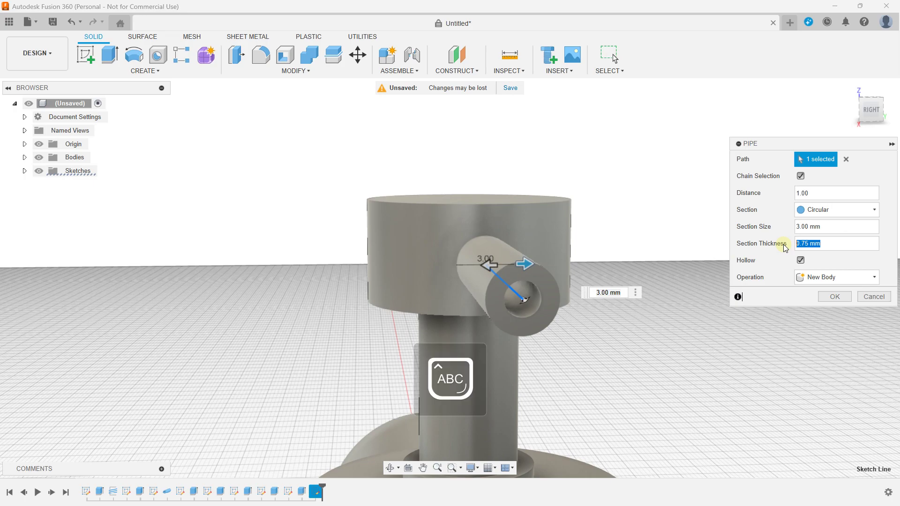
{"action": "type", "text": "0.2"}
{"action": "key", "text": "Caps_Lock"}
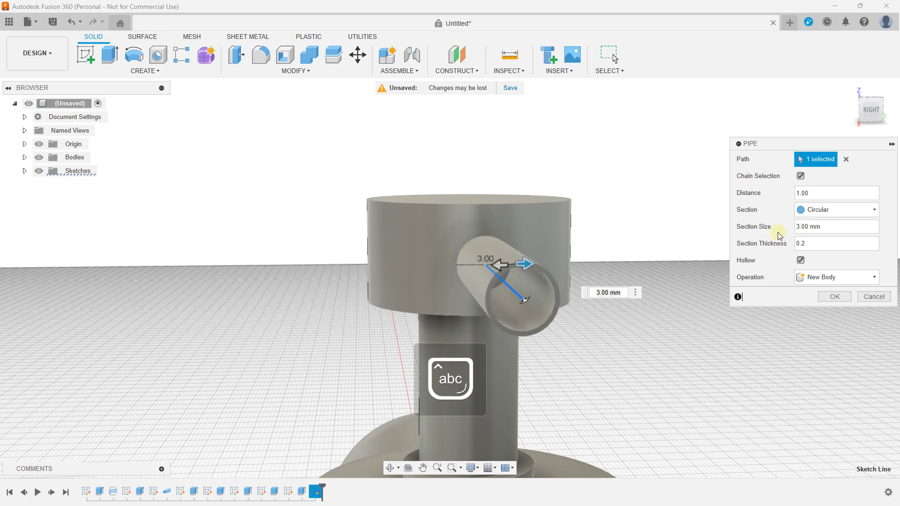
{"action": "middle_click_drag", "start_coordinate": [560, 224], "coordinate": [570, 249], "text": "shift"}
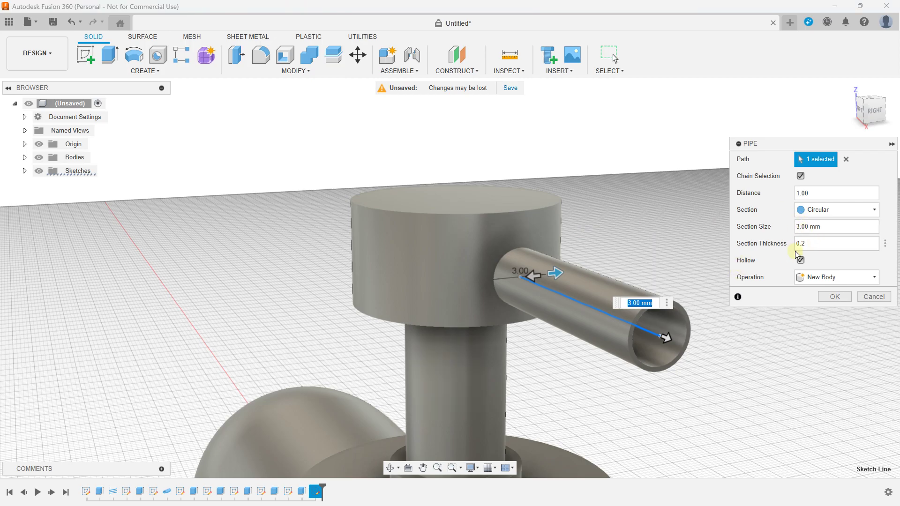
{"action": "left_click", "coordinate": [801, 260]}
{"action": "mouse_move", "coordinate": [562, 227]}
{"action": "middle_mouse_down", "text": "shift"}
{"action": "mouse_move", "coordinate": [551, 225]}
{"action": "mouse_move", "coordinate": [543, 273]}
{"action": "middle_mouse_up", "text": "shift"}
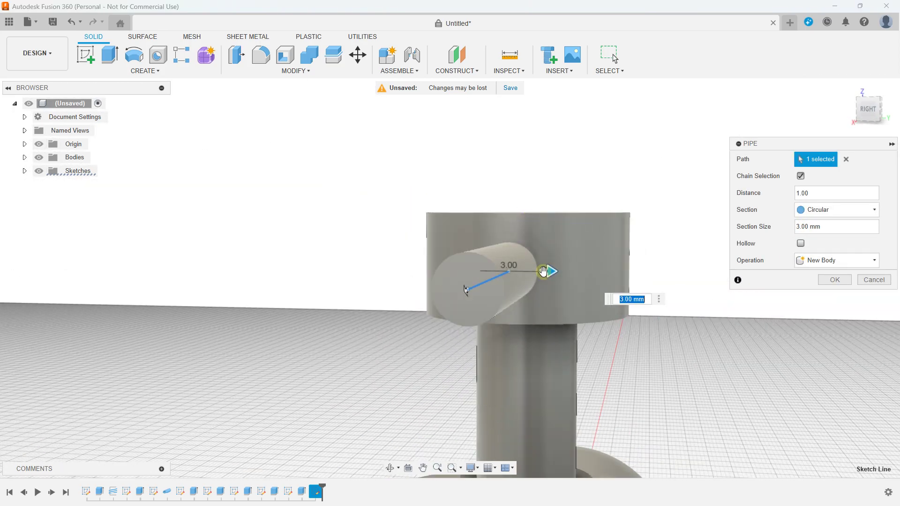
Size the pipe section to 2.80 mm and create the solid pipe
{"action": "mouse_move", "coordinate": [550, 272]}
{"action": "left_mouse_down"}
{"action": "mouse_move", "coordinate": [557, 270]}
{"action": "mouse_move", "coordinate": [545, 271]}
{"action": "left_mouse_up"}
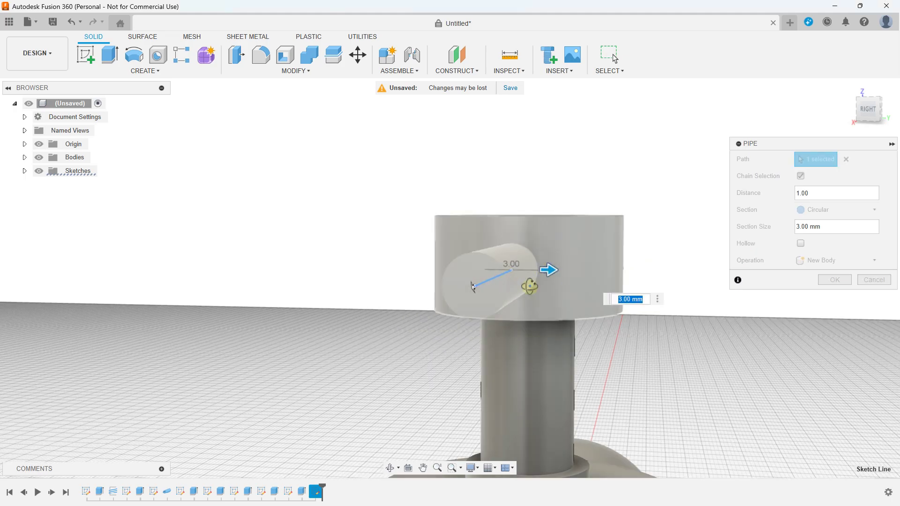
{"action": "middle_click_drag", "start_coordinate": [544, 271], "coordinate": [529, 271], "text": "shift"}
{"action": "left_click_drag", "start_coordinate": [540, 274], "coordinate": [544, 269]}
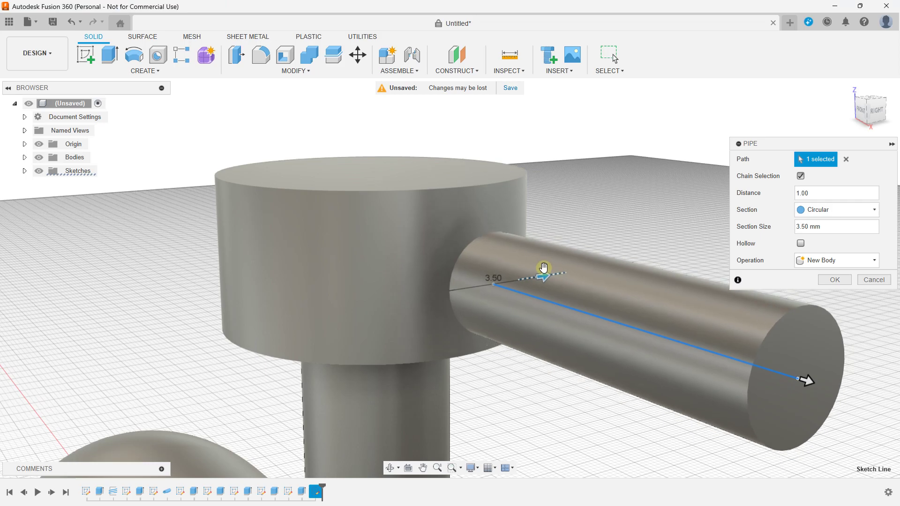
{"action": "scroll", "coordinate": [544, 271], "scroll_direction": "down", "scroll_amount": 2}
{"action": "scroll", "coordinate": [543, 271], "scroll_direction": "down", "scroll_amount": 2}
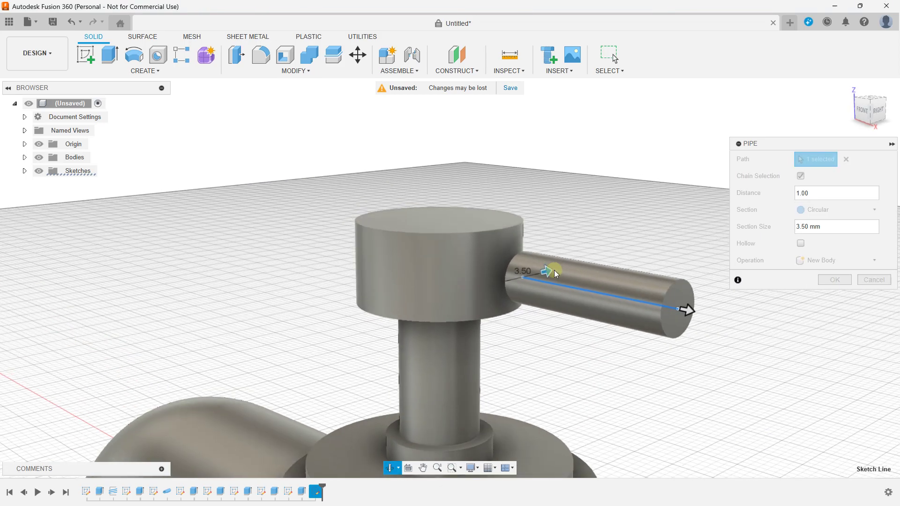
{"action": "scroll", "coordinate": [549, 271], "scroll_direction": "up", "scroll_amount": 3}
{"action": "left_click_drag", "start_coordinate": [543, 272], "coordinate": [539, 280]}
{"action": "scroll", "coordinate": [541, 275], "scroll_direction": "down", "scroll_amount": 2}
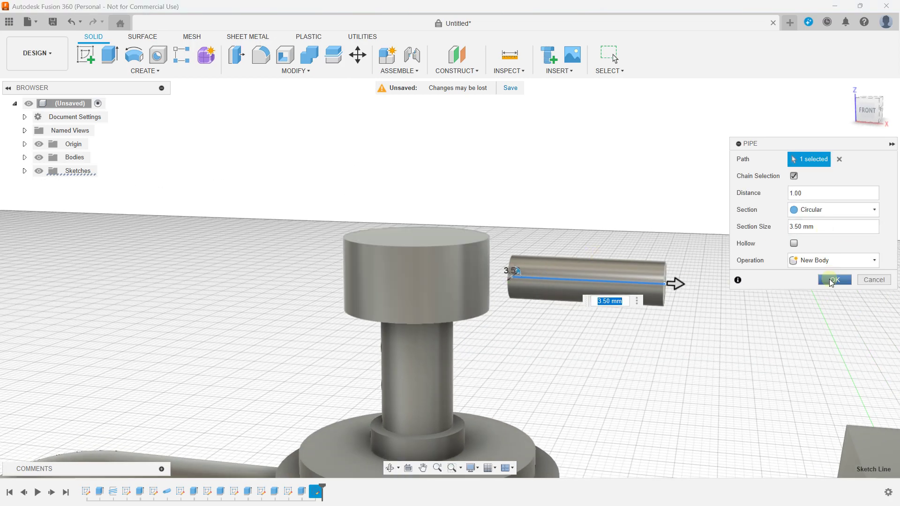
{"action": "scroll", "coordinate": [516, 275], "scroll_direction": "up", "scroll_amount": 2}
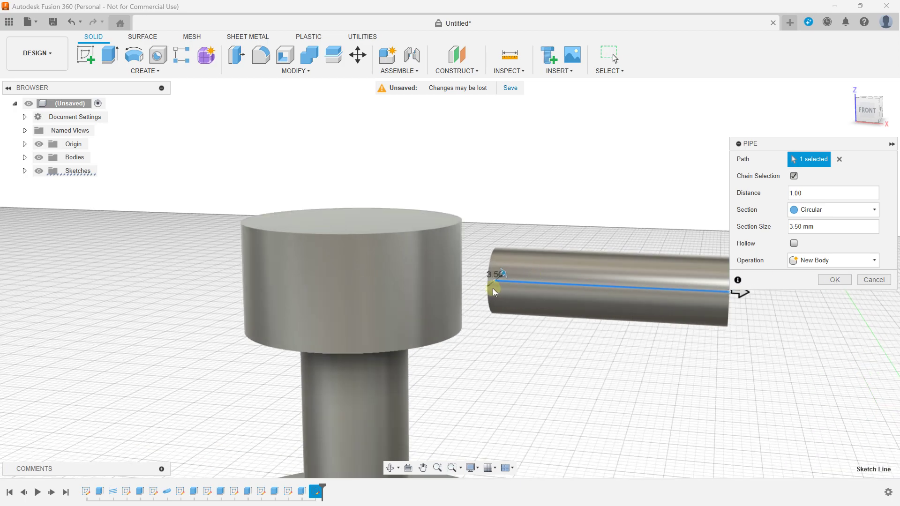
{"action": "scroll", "coordinate": [511, 269], "scroll_direction": "up", "scroll_amount": 2}
{"action": "left_click_drag", "start_coordinate": [511, 269], "coordinate": [503, 271]}
{"action": "scroll", "coordinate": [503, 277], "scroll_direction": "up", "scroll_amount": 2}
{"action": "scroll", "coordinate": [503, 280], "scroll_direction": "up", "scroll_amount": 2}
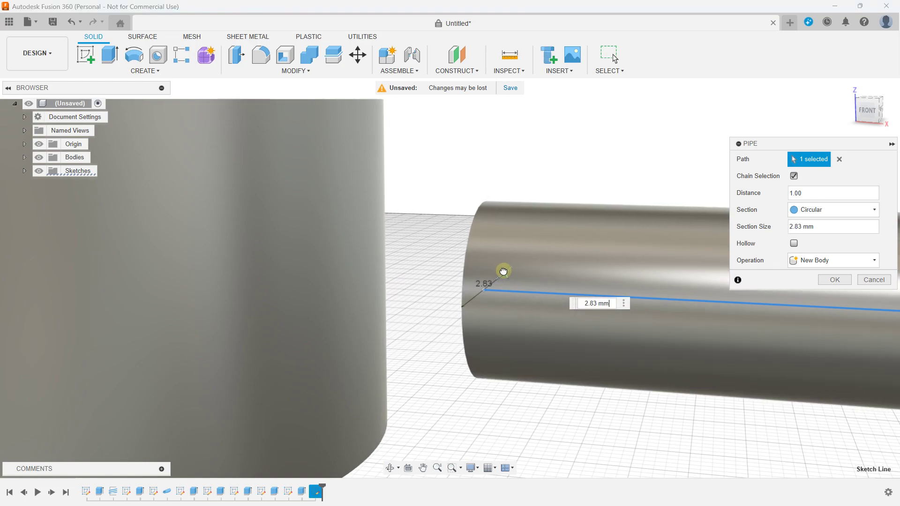
{"action": "scroll", "coordinate": [503, 271], "scroll_direction": "down", "scroll_amount": 2}
{"action": "scroll", "coordinate": [503, 271], "scroll_direction": "down", "scroll_amount": 3}
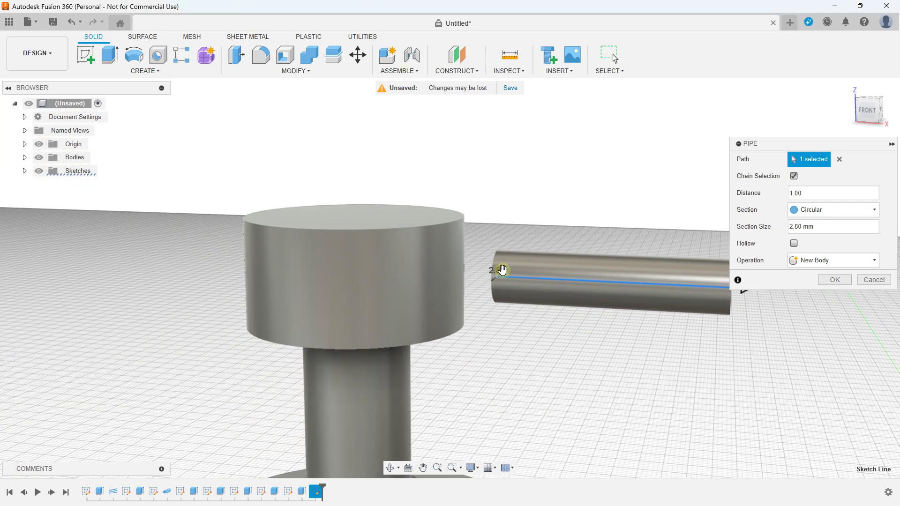
{"action": "left_click", "coordinate": [834, 280]}
{"action": "scroll", "coordinate": [542, 247], "scroll_direction": "up", "scroll_amount": 2}
Replace the rod's inner end face with the large cylinder's side, then select its outer end face
{"action": "scroll", "coordinate": [522, 220], "scroll_direction": "up", "scroll_amount": 2}
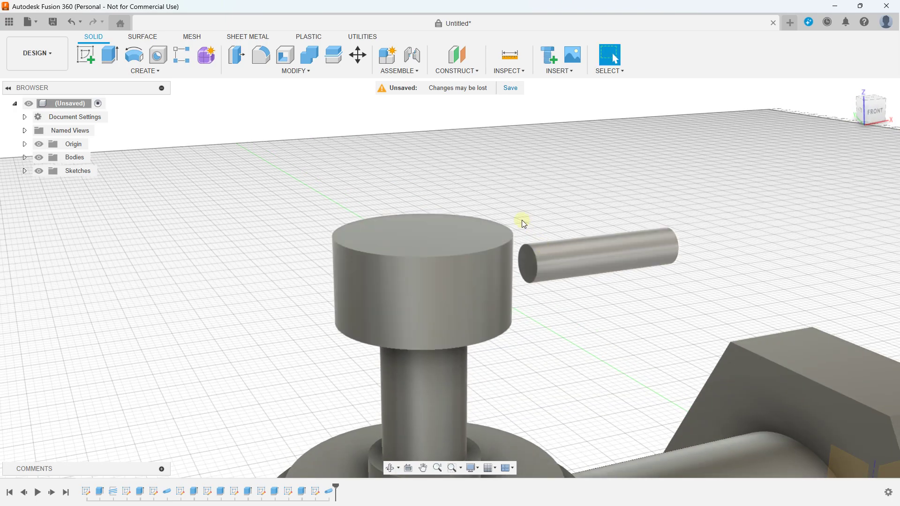
{"action": "left_click", "coordinate": [266, 73]}
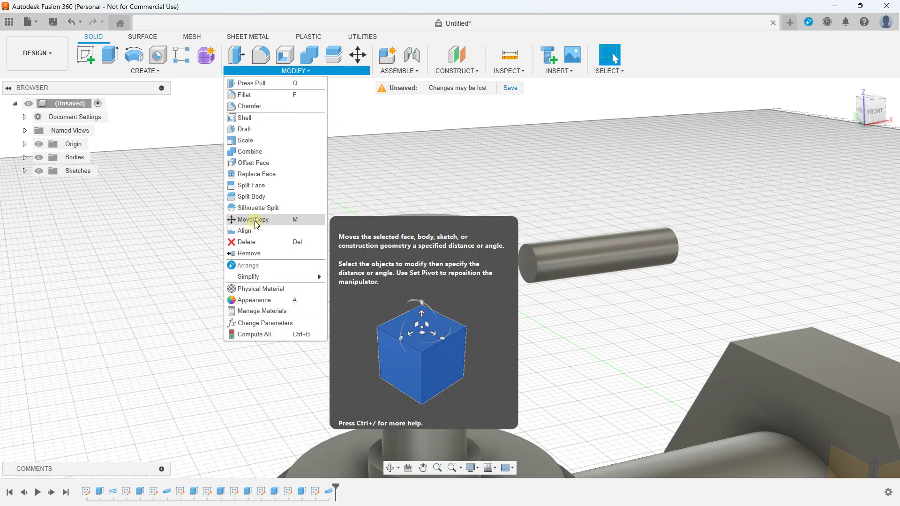
{"action": "left_click", "coordinate": [257, 174]}
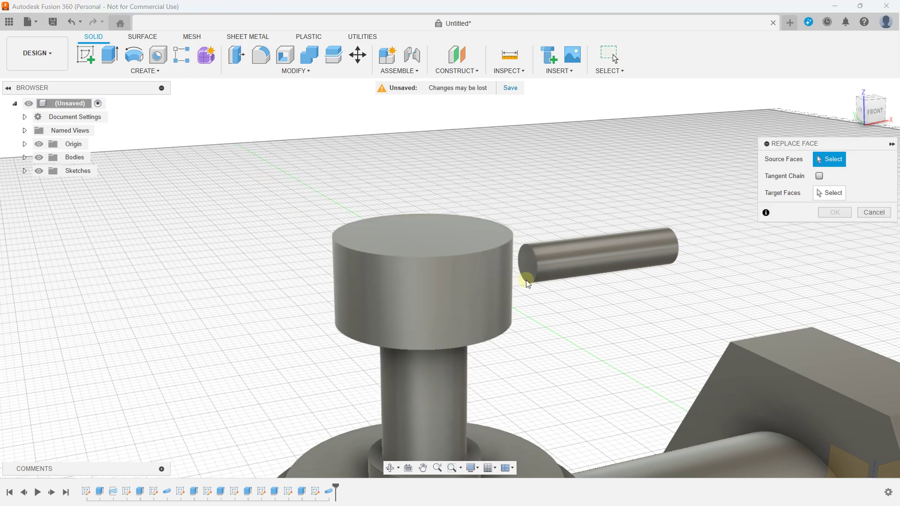
{"action": "scroll", "coordinate": [526, 277], "scroll_direction": "up", "scroll_amount": 1}
{"action": "middle_click_drag", "start_coordinate": [536, 267], "coordinate": [533, 275], "text": "shift"}
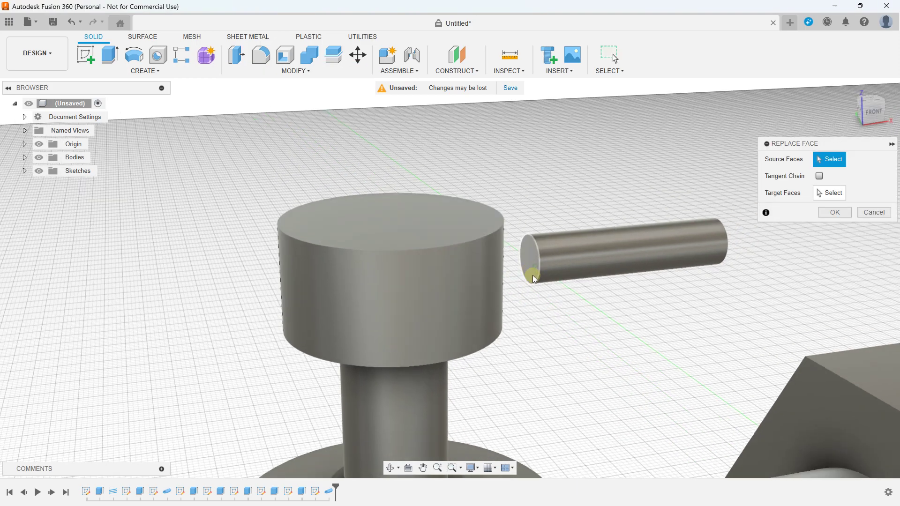
{"action": "left_click", "coordinate": [835, 193]}
{"action": "left_click", "coordinate": [491, 285]}
{"action": "scroll", "coordinate": [491, 286], "scroll_direction": "down", "scroll_amount": 2}
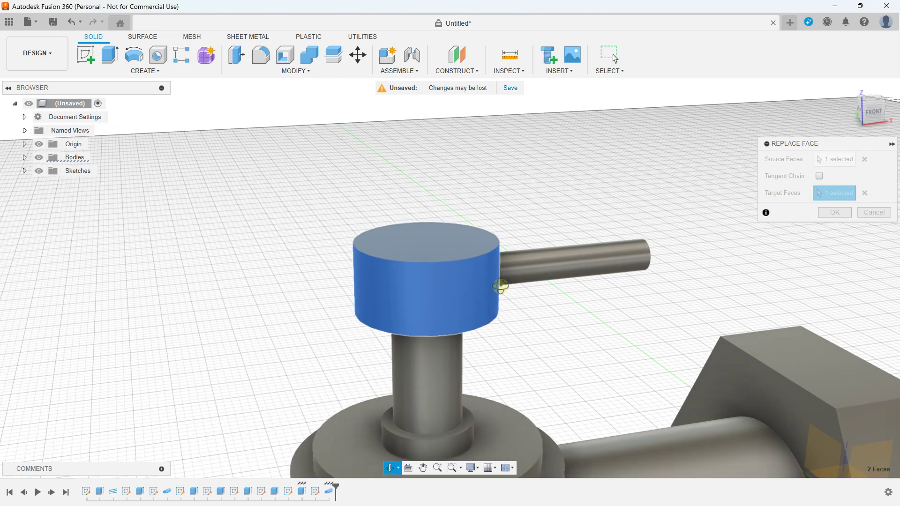
{"action": "middle_click_drag", "start_coordinate": [478, 286], "coordinate": [795, 272], "text": "shift"}
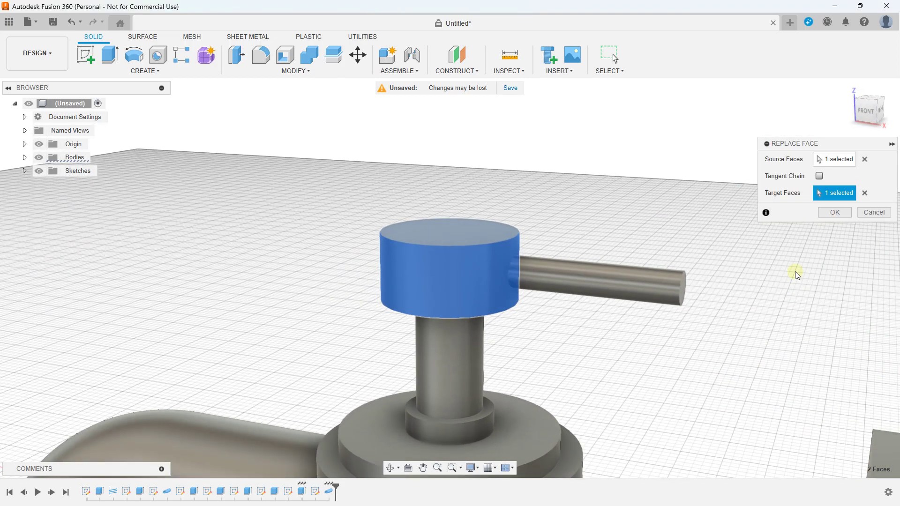
{"action": "left_click", "coordinate": [836, 209]}
{"action": "mouse_move", "coordinate": [736, 243]}
{"action": "middle_mouse_down", "text": "shift"}
{"action": "mouse_move", "coordinate": [626, 343]}
{"action": "mouse_move", "coordinate": [645, 343]}
{"action": "middle_mouse_up", "text": "shift"}
{"action": "left_click", "coordinate": [626, 344]}
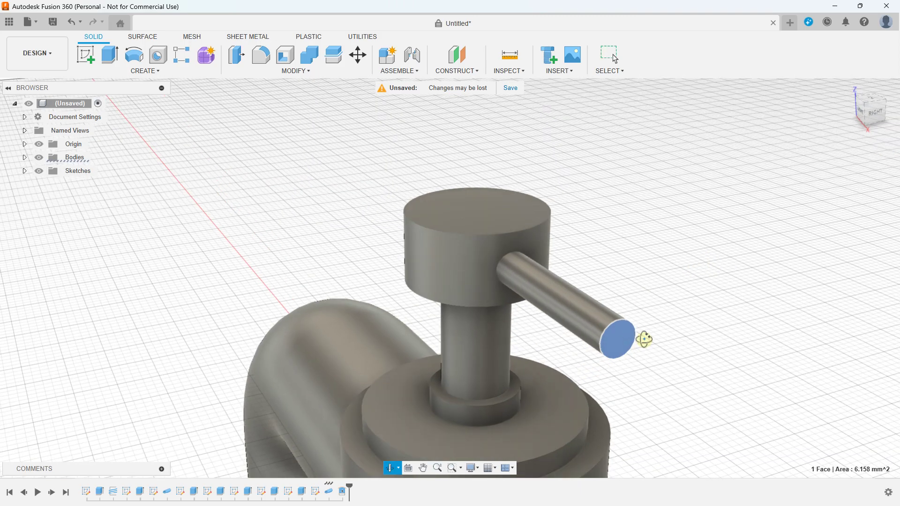
Extrude the rod's outer end face about 2 mm with a 20° taper flare
{"action": "key", "text": "e"}
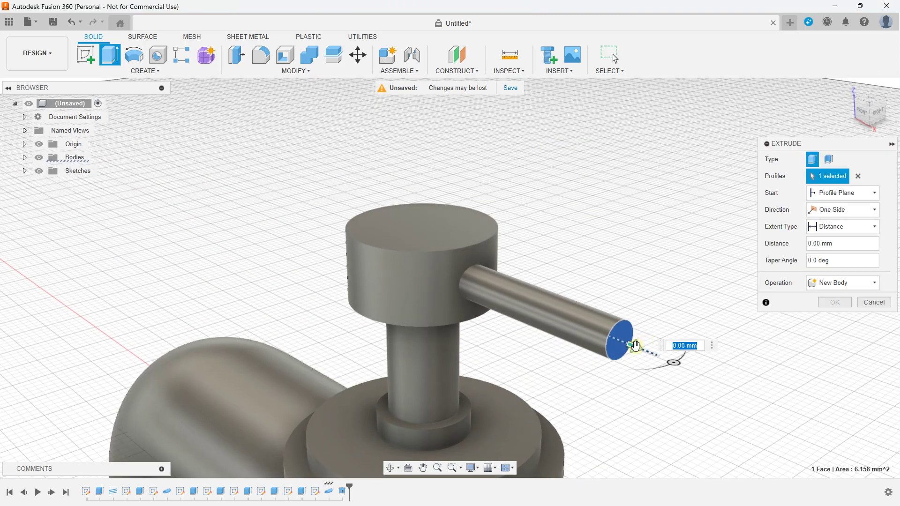
{"action": "left_click_drag", "start_coordinate": [636, 345], "coordinate": [659, 356]}
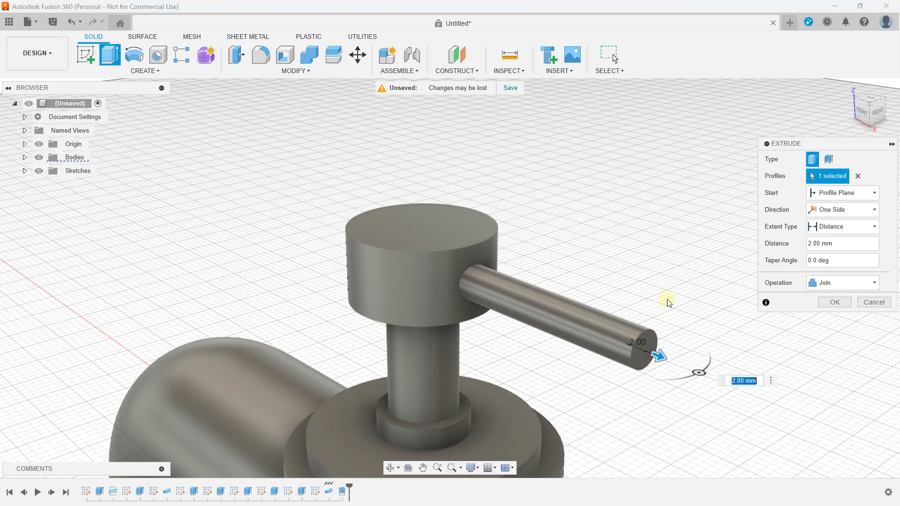
{"action": "middle_click_drag", "start_coordinate": [669, 303], "coordinate": [692, 275], "text": "shift"}
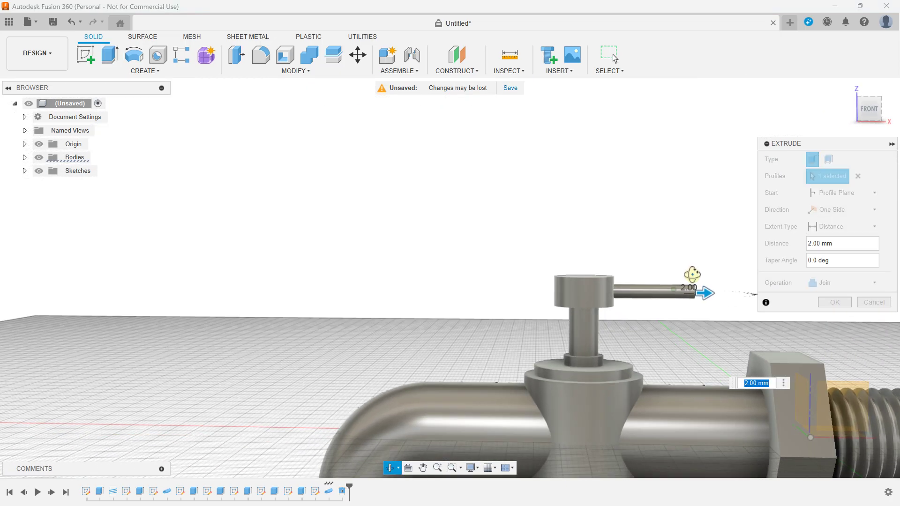
{"action": "middle_click_drag", "start_coordinate": [693, 274], "coordinate": [669, 262], "text": "shift"}
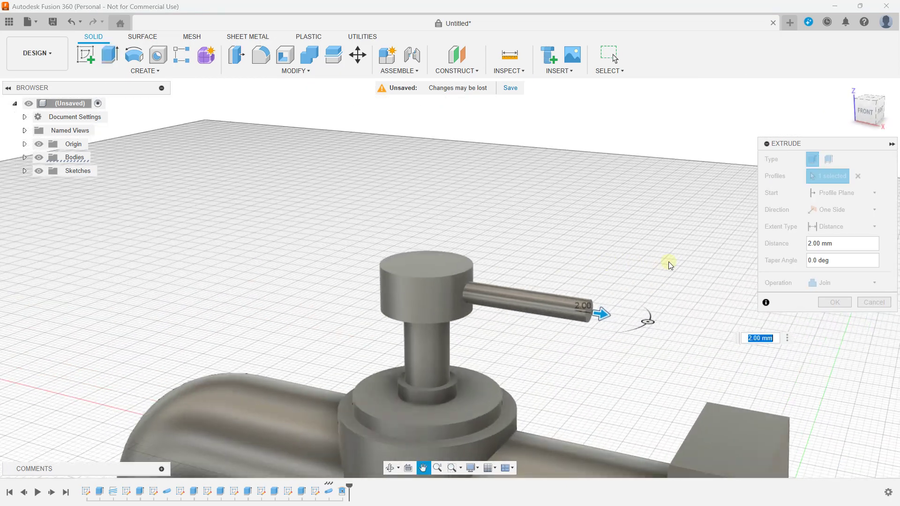
{"action": "left_click", "coordinate": [839, 257]}
{"action": "key", "text": "Caps_Lock"}
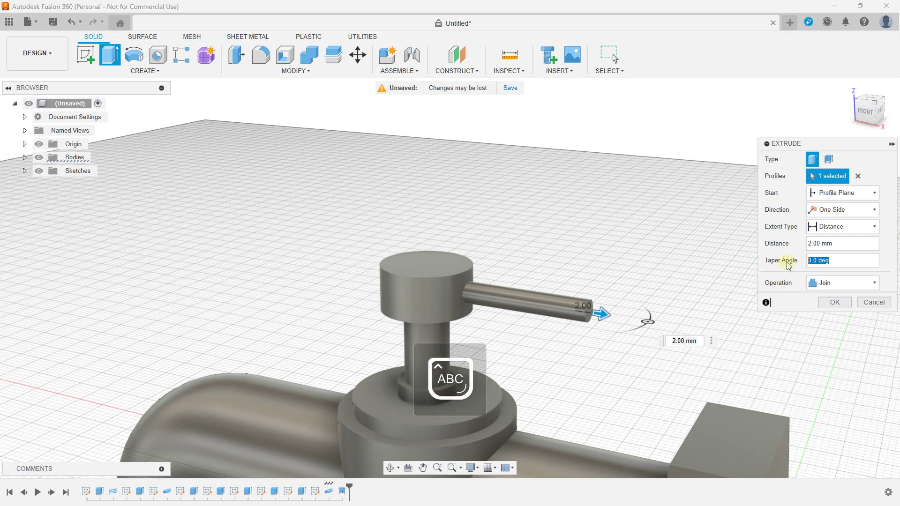
{"action": "type", "text": "20"}
{"action": "key", "text": "Caps_Lock"}
{"action": "middle_click_drag", "start_coordinate": [699, 227], "coordinate": [628, 263], "text": "shift"}
{"action": "scroll", "coordinate": [615, 307], "scroll_direction": "up", "scroll_amount": 3}
{"action": "scroll", "coordinate": [609, 314], "scroll_direction": "up", "scroll_amount": 2}
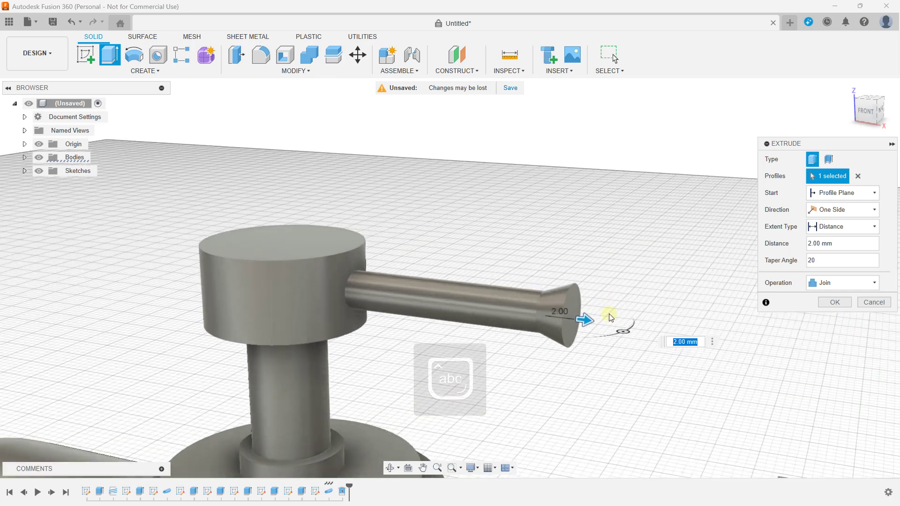
{"action": "mouse_move", "coordinate": [590, 320]}
{"action": "left_mouse_down"}
{"action": "mouse_move", "coordinate": [598, 326]}
{"action": "mouse_move", "coordinate": [582, 323]}
{"action": "left_mouse_up"}
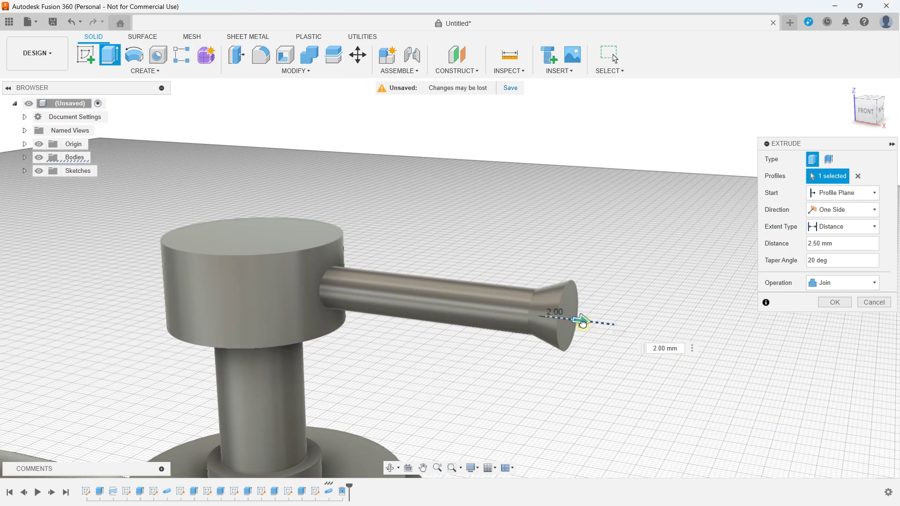
{"action": "mouse_move", "coordinate": [604, 287]}
{"action": "middle_mouse_down", "text": "shift"}
{"action": "mouse_move", "coordinate": [611, 286]}
{"action": "mouse_move", "coordinate": [595, 286]}
{"action": "mouse_move", "coordinate": [612, 287]}
{"action": "middle_mouse_up", "text": "shift"}
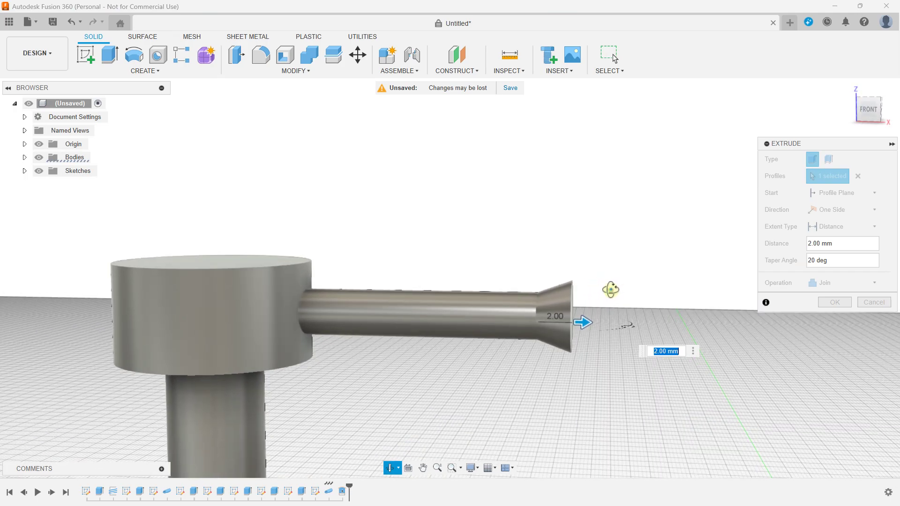
{"action": "left_click", "coordinate": [809, 264]}
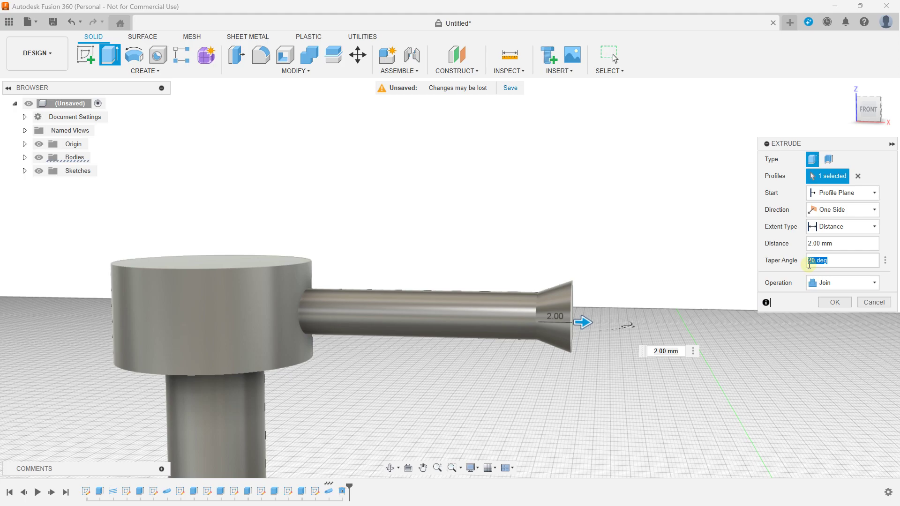
{"action": "type", "text": "-"}
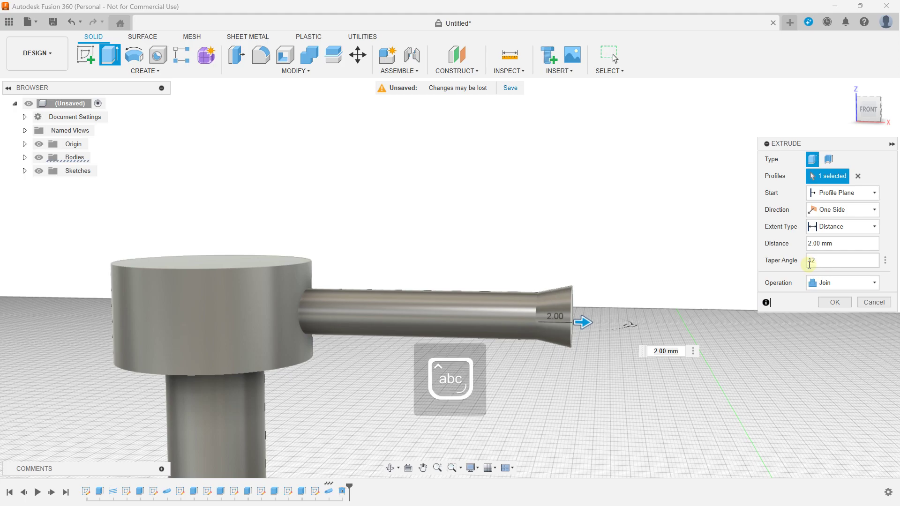
{"action": "left_click", "coordinate": [835, 303]}
Extrude the end face a further 2 mm, joined to the existing body
{"action": "middle_click_drag", "start_coordinate": [696, 305], "coordinate": [626, 299], "text": "shift"}
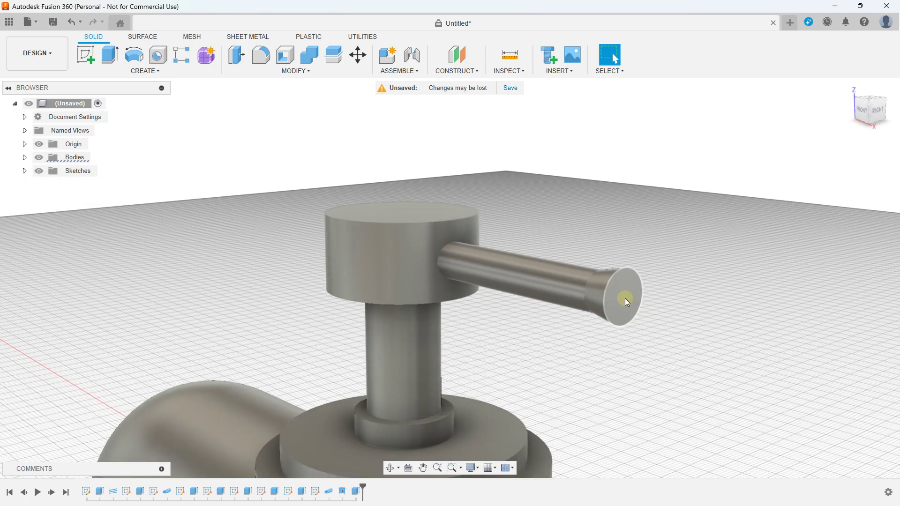
{"action": "key", "text": "e"}
{"action": "left_click_drag", "start_coordinate": [628, 300], "coordinate": [659, 307]}
{"action": "mouse_move", "coordinate": [652, 316]}
{"action": "middle_mouse_down", "text": "shift"}
{"action": "mouse_move", "coordinate": [644, 348]}
{"action": "mouse_move", "coordinate": [689, 342]}
{"action": "mouse_move", "coordinate": [824, 288]}
{"action": "middle_mouse_up", "text": "shift"}
{"action": "left_click", "coordinate": [831, 281]}
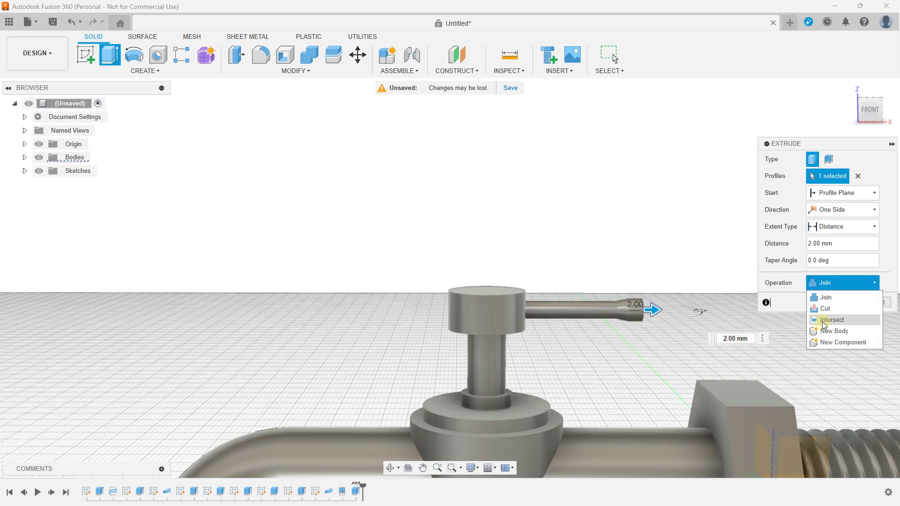
{"action": "left_click", "coordinate": [828, 327]}
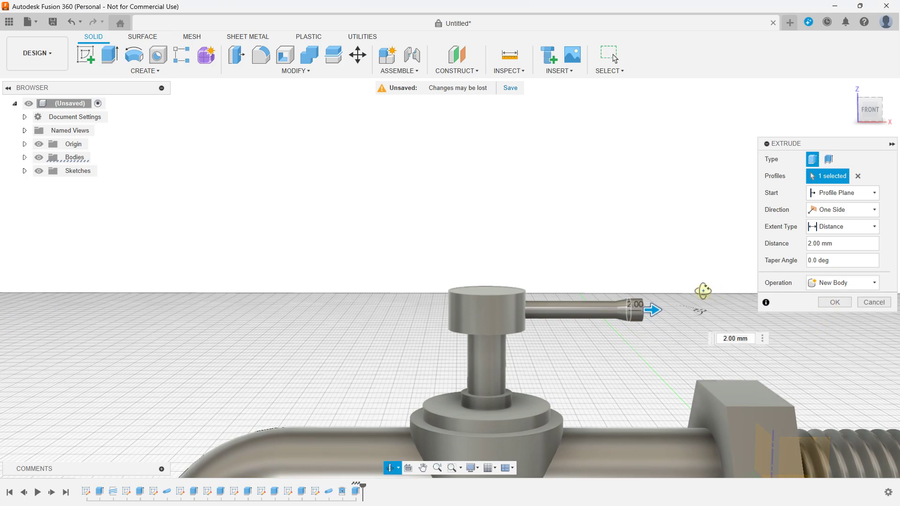
{"action": "middle_click_drag", "start_coordinate": [704, 291], "coordinate": [687, 297], "text": "shift"}
{"action": "left_click", "coordinate": [842, 284]}
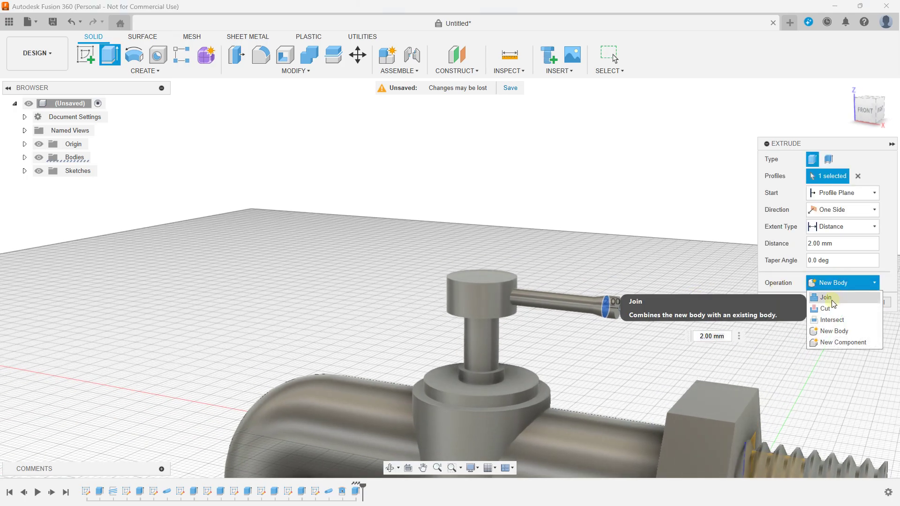
{"action": "left_click", "coordinate": [830, 298]}
{"action": "left_click", "coordinate": [828, 303]}
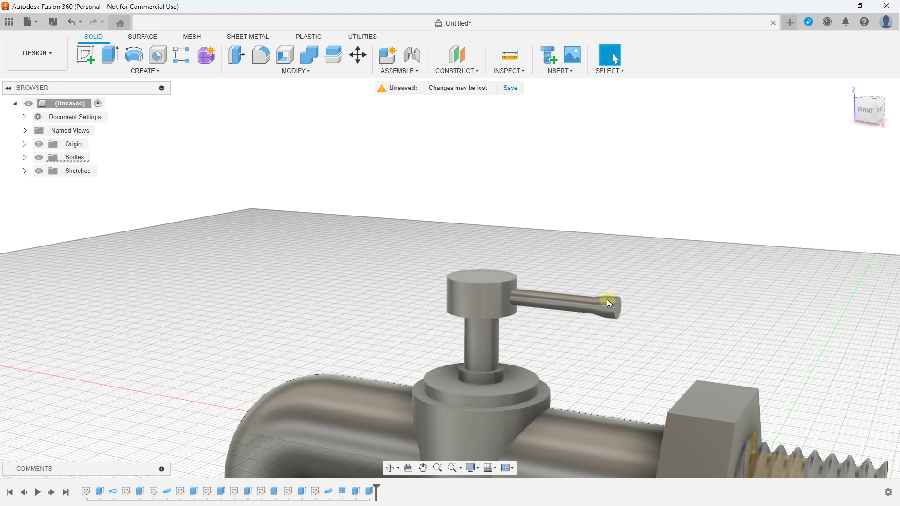
Inspect the bodies list to identify the lever body, Body9
{"action": "left_click", "coordinate": [25, 158]}
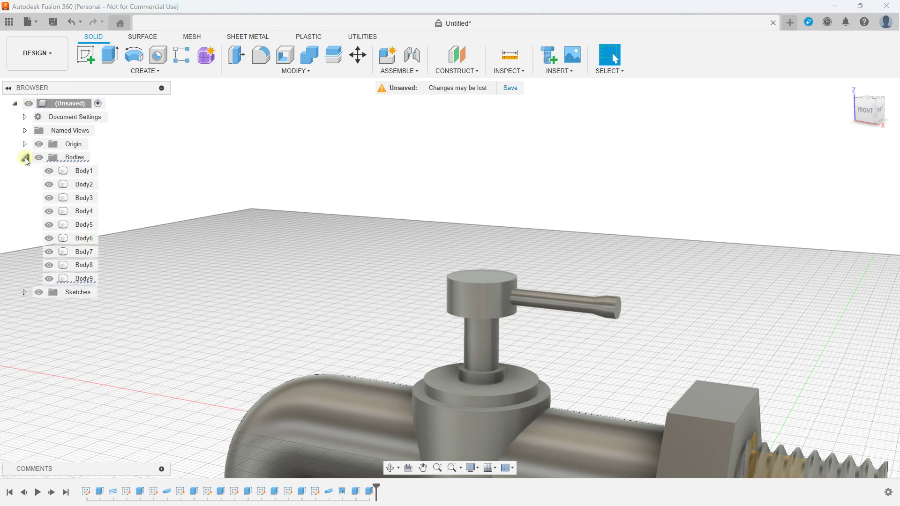
{"action": "left_click", "coordinate": [84, 279]}
{"action": "left_click", "coordinate": [659, 275]}
{"action": "scroll", "coordinate": [660, 272], "scroll_direction": "up", "scroll_amount": 2}
{"action": "scroll", "coordinate": [659, 272], "scroll_direction": "up", "scroll_amount": 2}
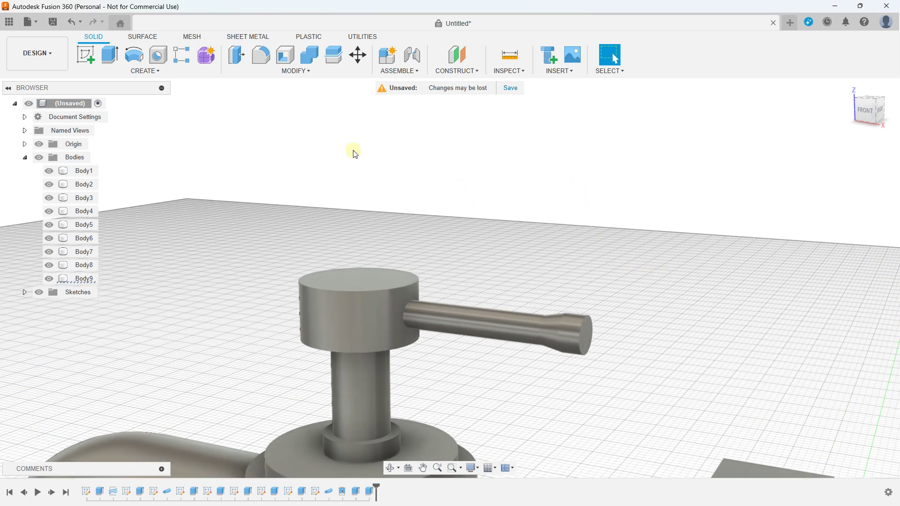
Round the lever tip's end face edge with a 0.35 mm fillet
{"action": "left_click", "coordinate": [301, 74]}
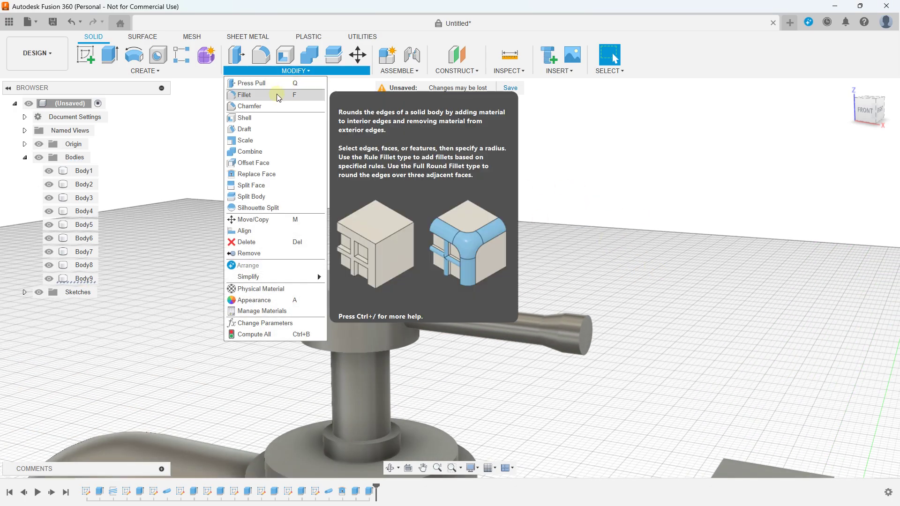
{"action": "left_click", "coordinate": [276, 94]}
{"action": "scroll", "coordinate": [564, 302], "scroll_direction": "up", "scroll_amount": 2}
{"action": "left_click", "coordinate": [599, 345]}
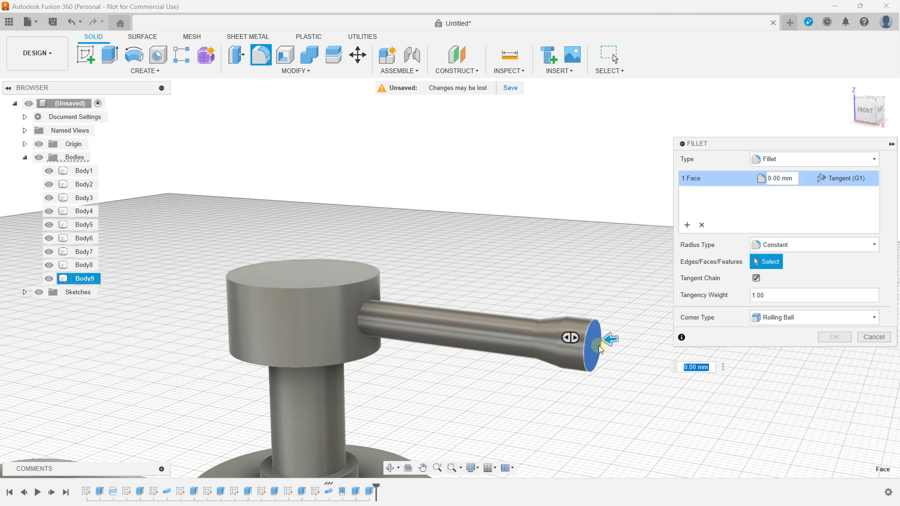
{"action": "scroll", "coordinate": [599, 345], "scroll_direction": "up", "scroll_amount": 1}
{"action": "scroll", "coordinate": [605, 340], "scroll_direction": "up", "scroll_amount": 1}
{"action": "left_click_drag", "start_coordinate": [609, 336], "coordinate": [602, 338]}
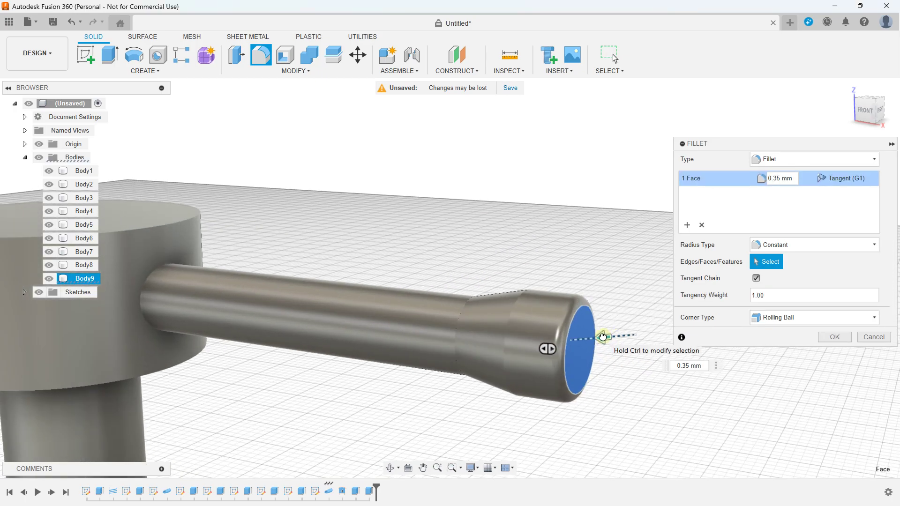
{"action": "left_click", "coordinate": [839, 338]}
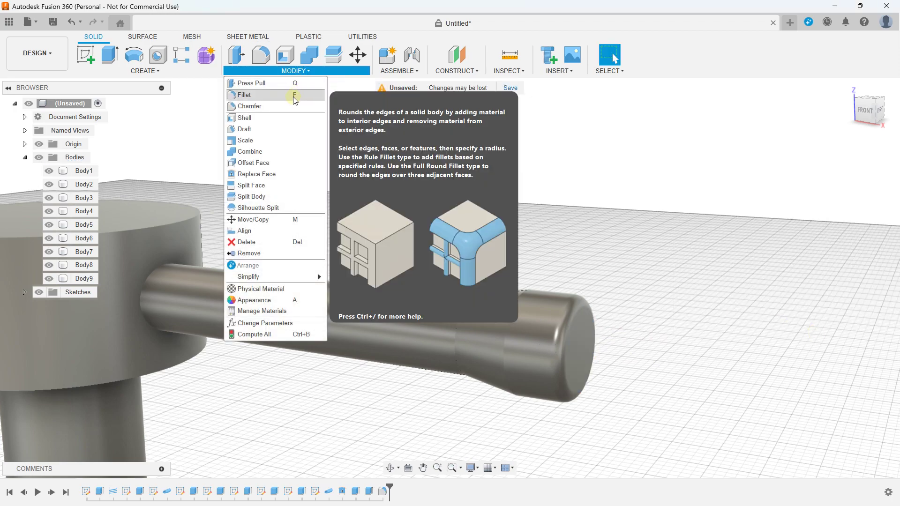
Fillet the tapered edge near the lever tip with an 11.60 mm radius
{"action": "left_click", "coordinate": [293, 95]}
{"action": "left_click", "coordinate": [516, 306]}
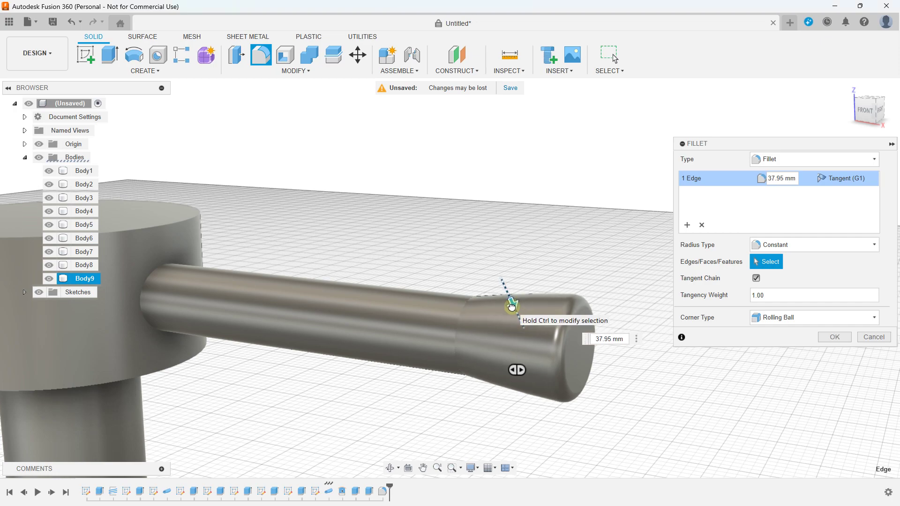
{"action": "left_click_drag", "start_coordinate": [512, 306], "coordinate": [510, 305]}
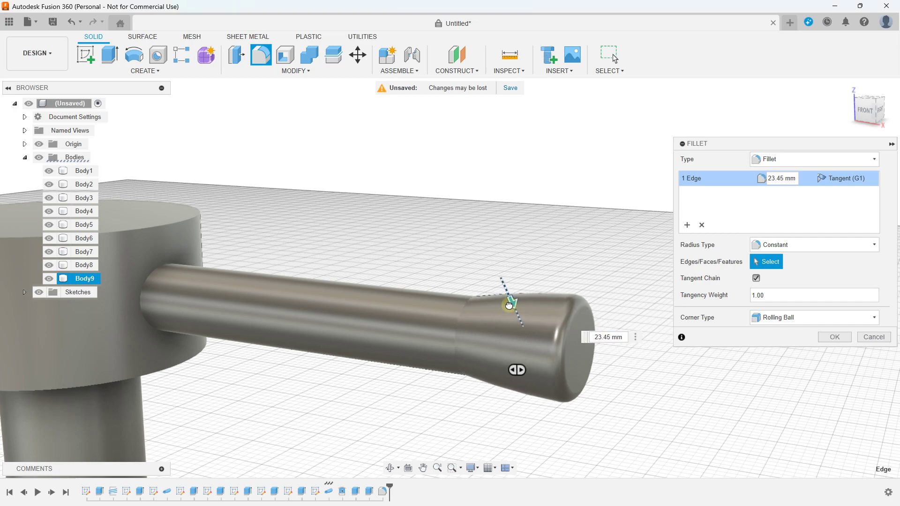
{"action": "left_click_drag", "start_coordinate": [508, 304], "coordinate": [511, 304]}
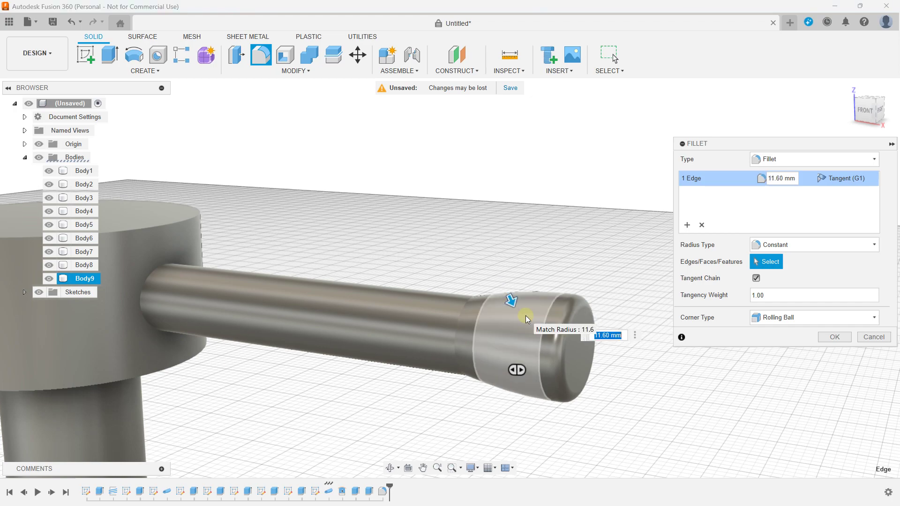
{"action": "key", "text": "Caps_Lock"}
{"action": "key", "text": "Return"}
{"action": "key", "text": "Caps_Lock"}
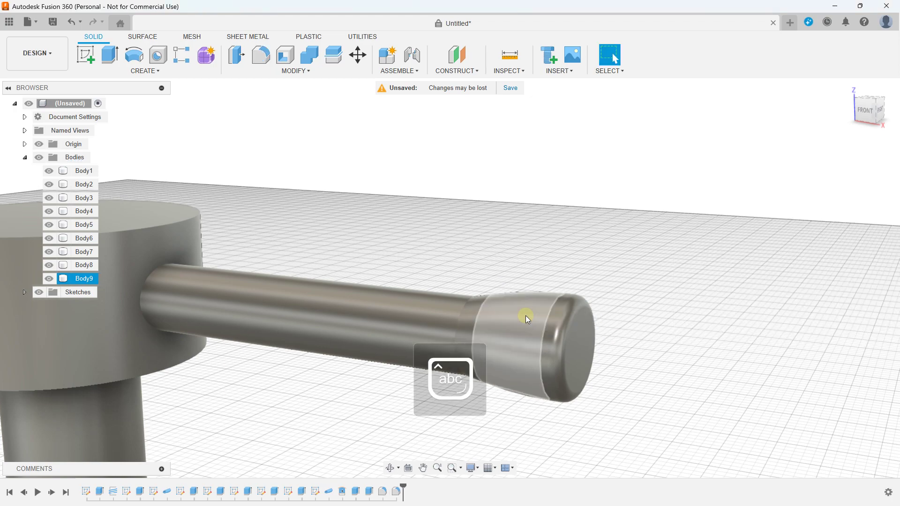
Apply an 80 mm fillet to the edge where the lever rod starts to taper
{"action": "left_click", "coordinate": [276, 69]}
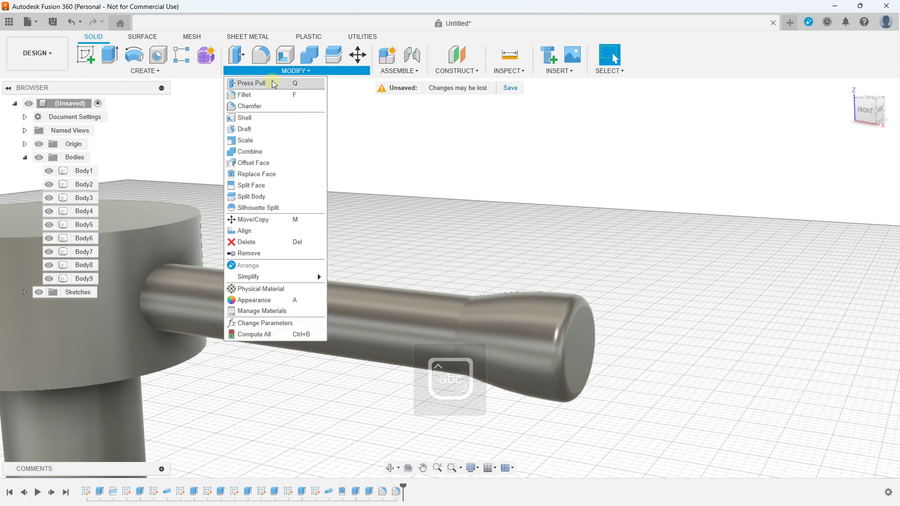
{"action": "left_click", "coordinate": [277, 92]}
{"action": "left_click", "coordinate": [451, 289]}
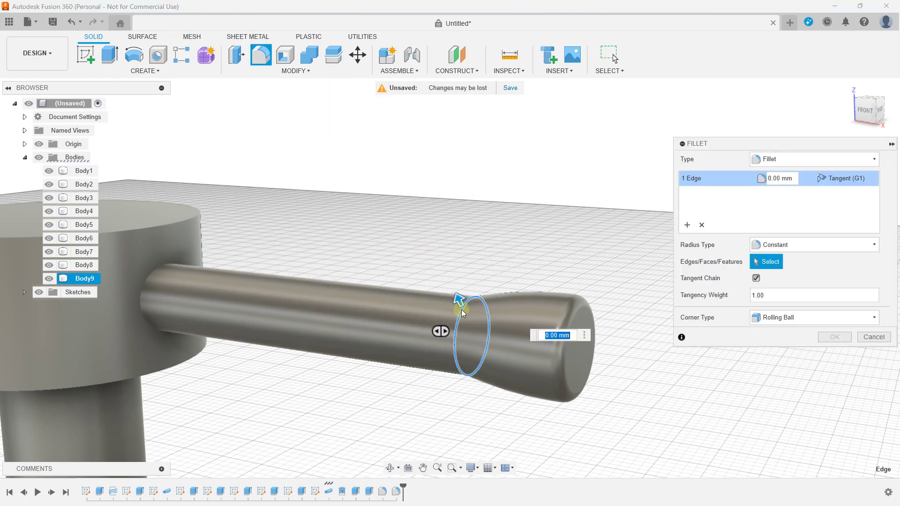
{"action": "mouse_move", "coordinate": [456, 290]}
{"action": "left_mouse_down"}
{"action": "mouse_move", "coordinate": [433, 252]}
{"action": "mouse_move", "coordinate": [443, 279]}
{"action": "left_mouse_up"}
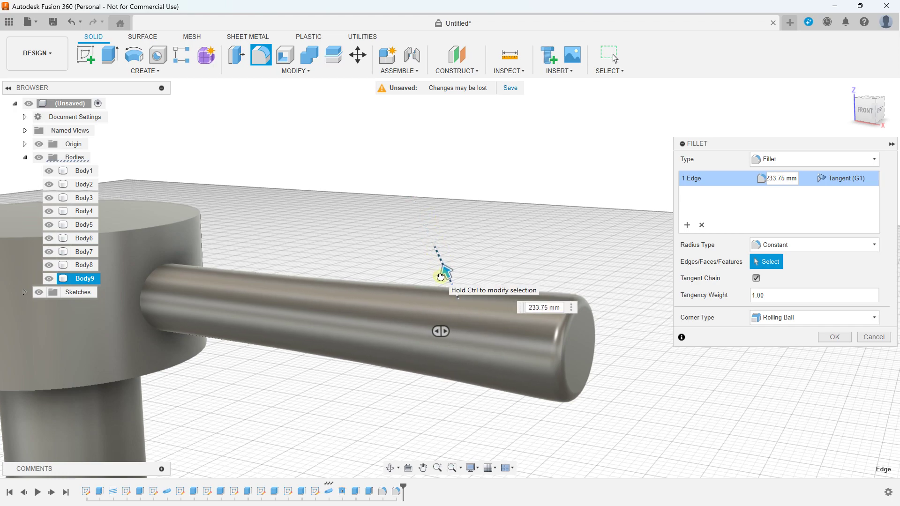
{"action": "left_click", "coordinate": [536, 314]}
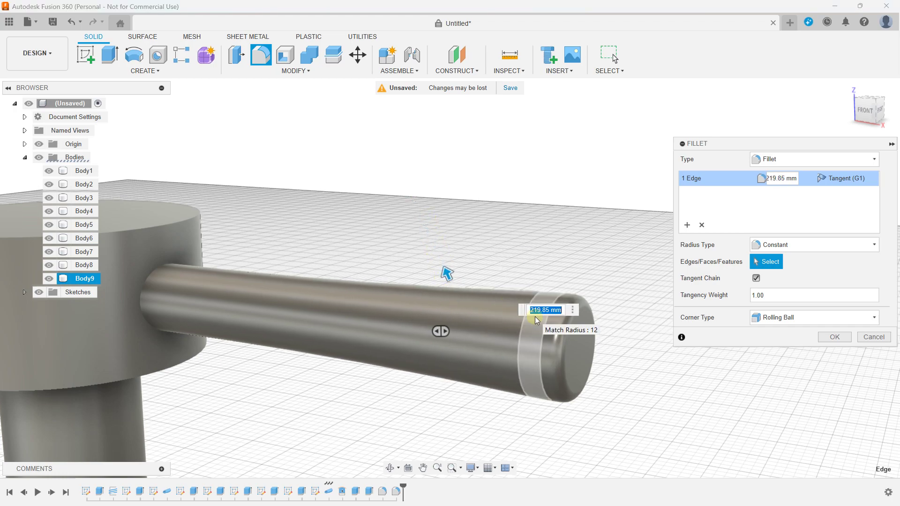
{"action": "key", "text": "Caps_Lock"}
{"action": "type", "text": "0"}
{"action": "key", "text": "Caps_Lock"}
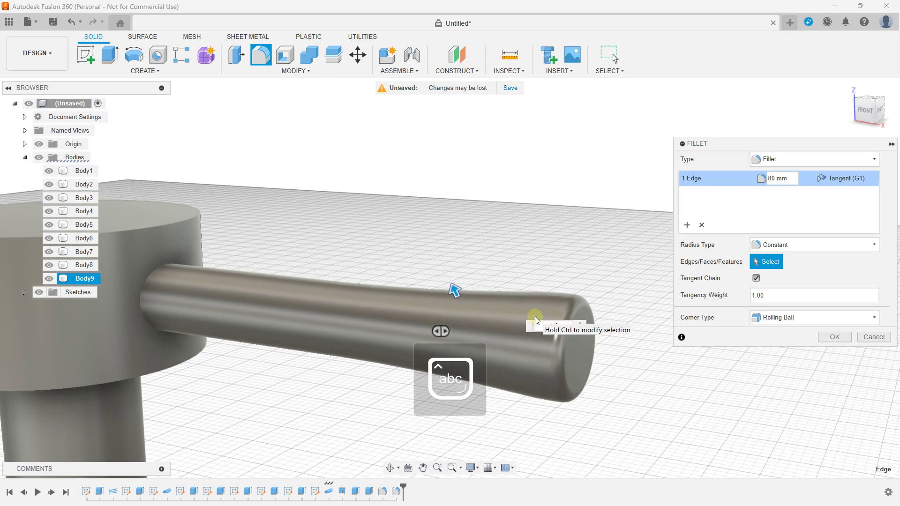
{"action": "left_click", "coordinate": [834, 337]}
{"action": "scroll", "coordinate": [544, 266], "scroll_direction": "down", "scroll_amount": 5}
{"action": "middle_click_drag", "start_coordinate": [485, 249], "coordinate": [544, 239], "text": "shift"}
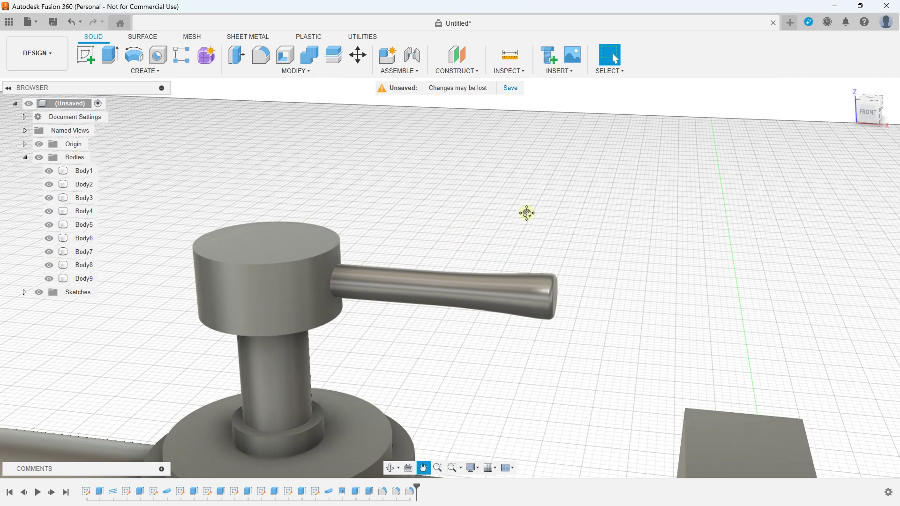
Start a circular pattern, then cancel it
{"action": "left_click", "coordinate": [194, 117]}
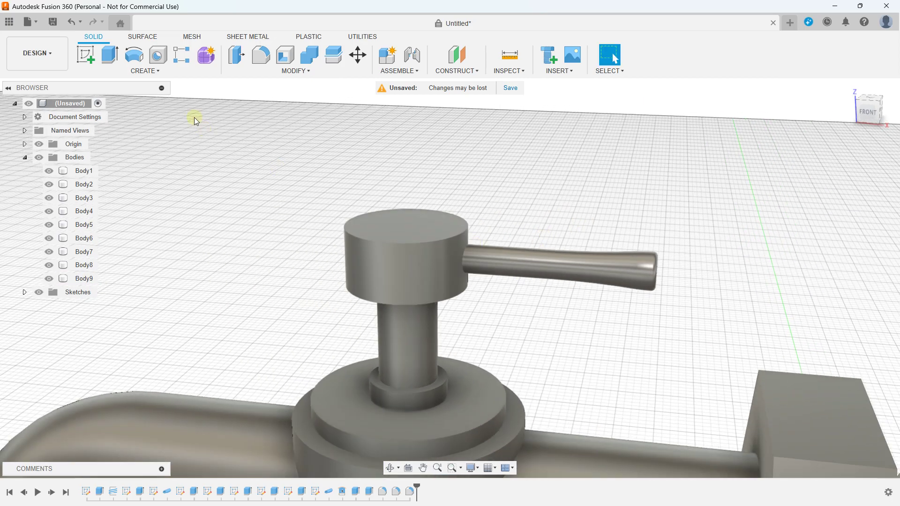
{"action": "scroll", "coordinate": [236, 211], "scroll_direction": "down", "scroll_amount": 2}
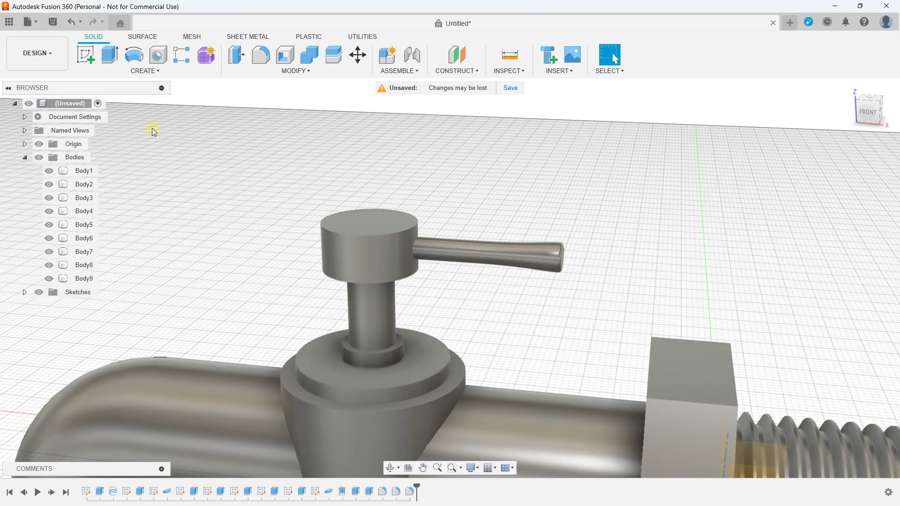
{"action": "left_click", "coordinate": [146, 73]}
{"action": "mouse_move", "coordinate": [96, 298]}
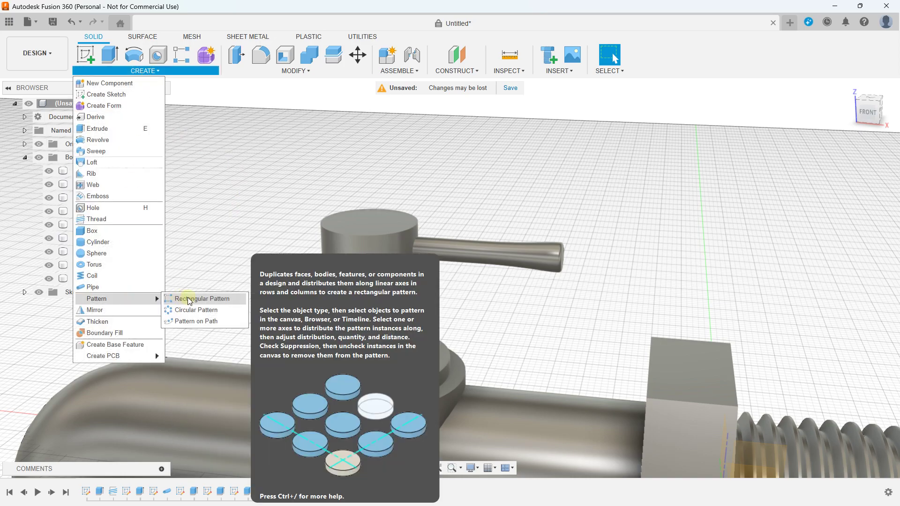
{"action": "left_click", "coordinate": [195, 310]}
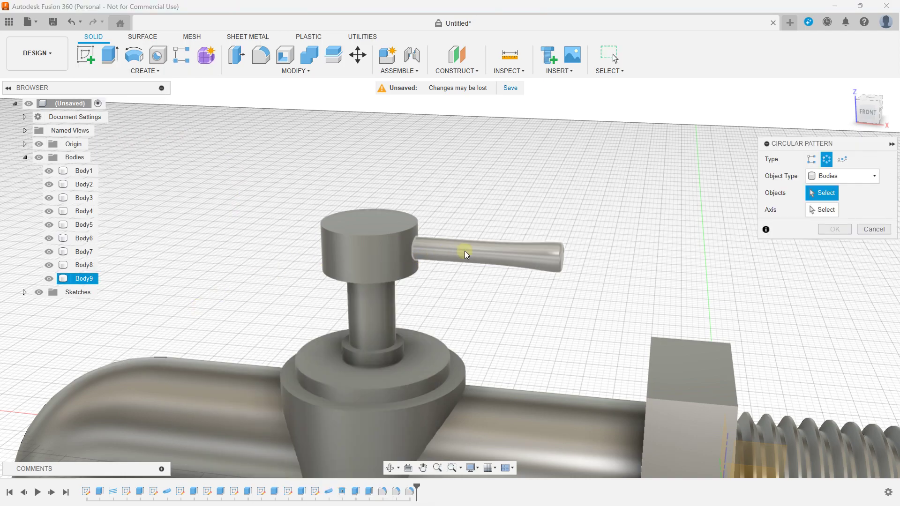
{"action": "middle_click_drag", "start_coordinate": [635, 246], "coordinate": [558, 252], "text": "shift"}
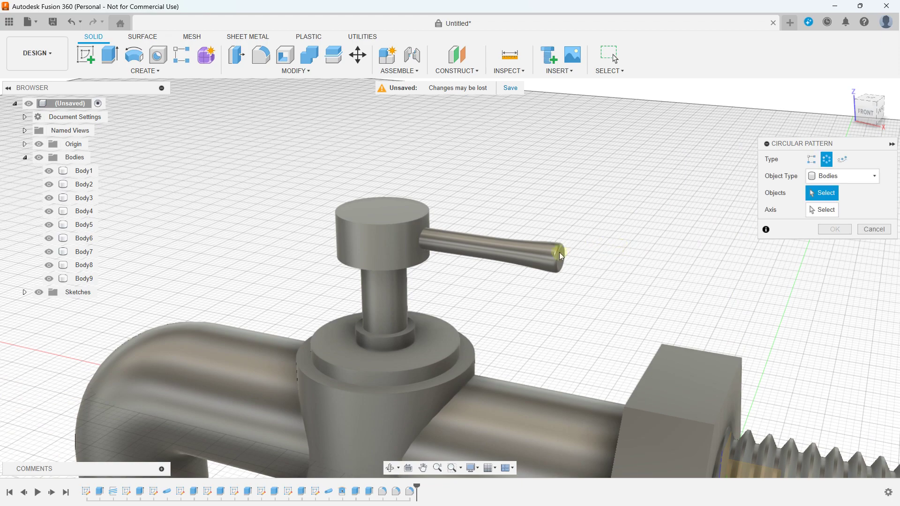
{"action": "left_click", "coordinate": [868, 232]}
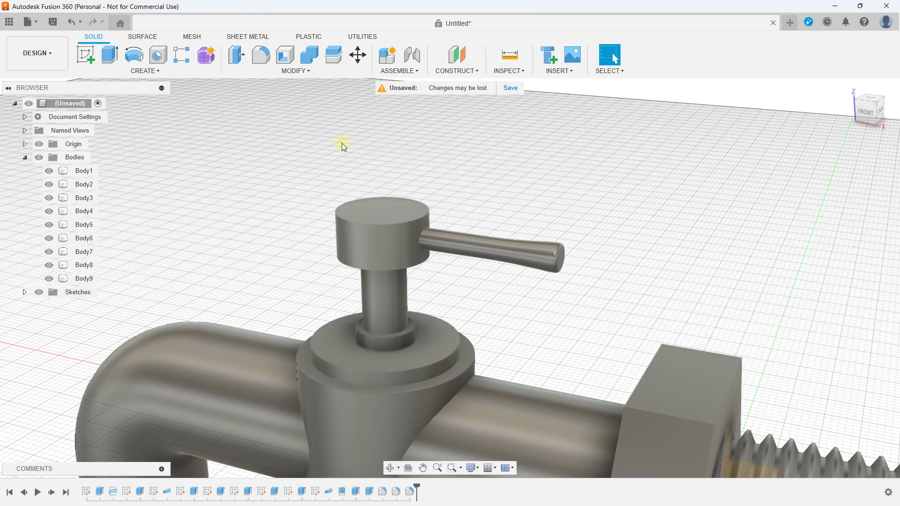
Begin a rectangular pattern with Body9 as the object, then pick the direction axis
{"action": "left_click", "coordinate": [156, 69]}
{"action": "mouse_move", "coordinate": [98, 299]}
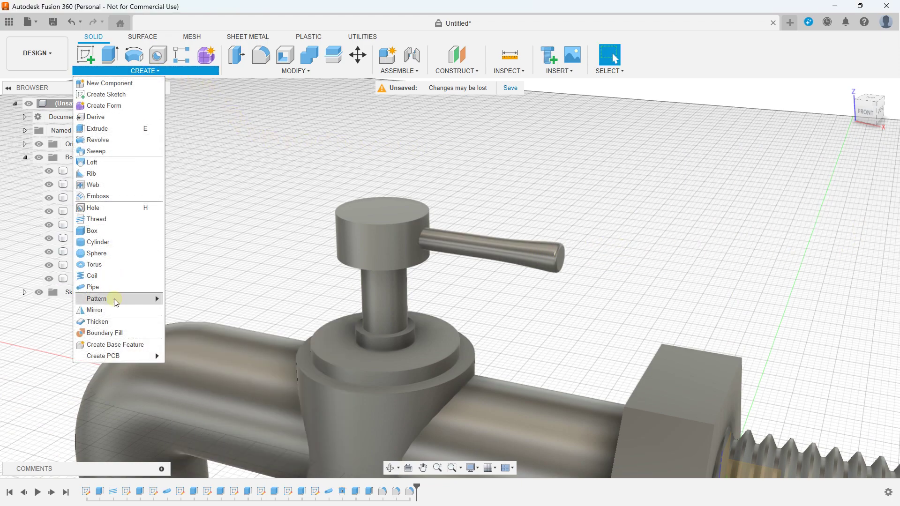
{"action": "left_click", "coordinate": [186, 299]}
{"action": "left_click", "coordinate": [483, 243]}
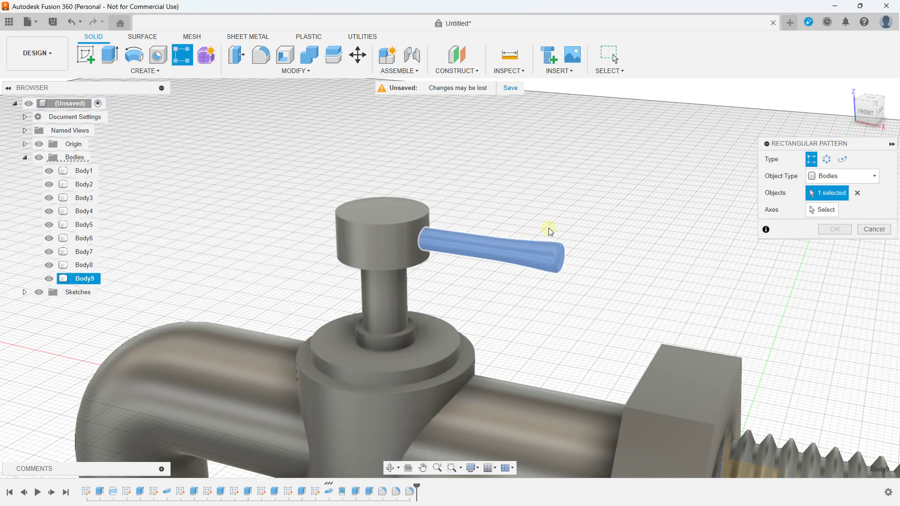
{"action": "left_click", "coordinate": [824, 215]}
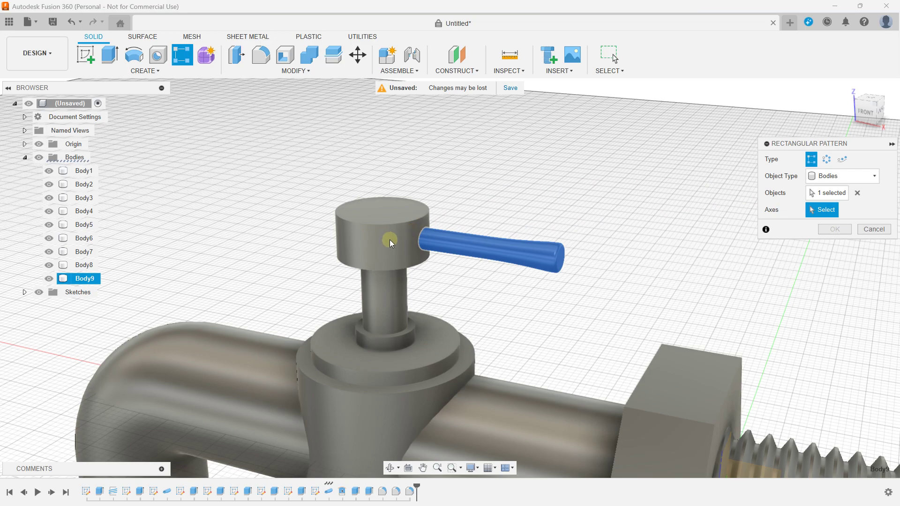
{"action": "mouse_move", "coordinate": [375, 228]}
{"action": "middle_mouse_down", "text": "shift"}
{"action": "mouse_move", "coordinate": [374, 197]}
{"action": "mouse_move", "coordinate": [380, 229]}
{"action": "middle_mouse_up", "text": "shift"}
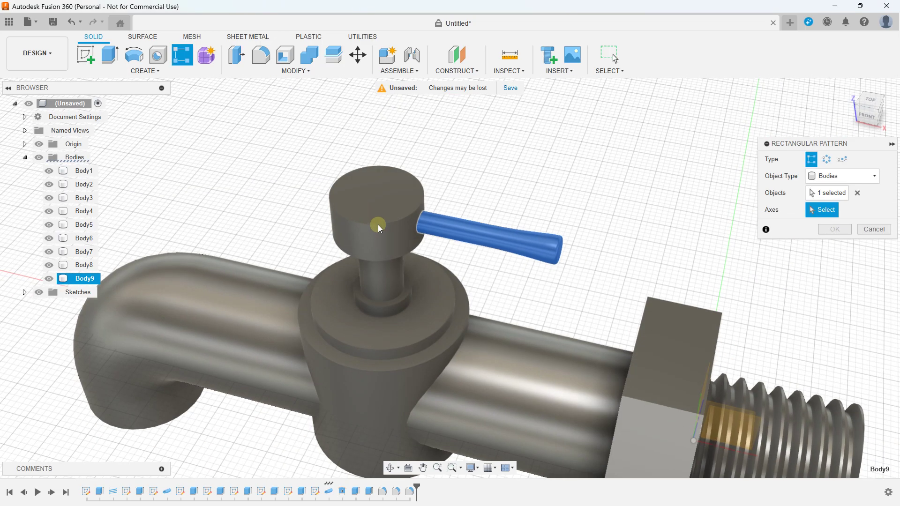
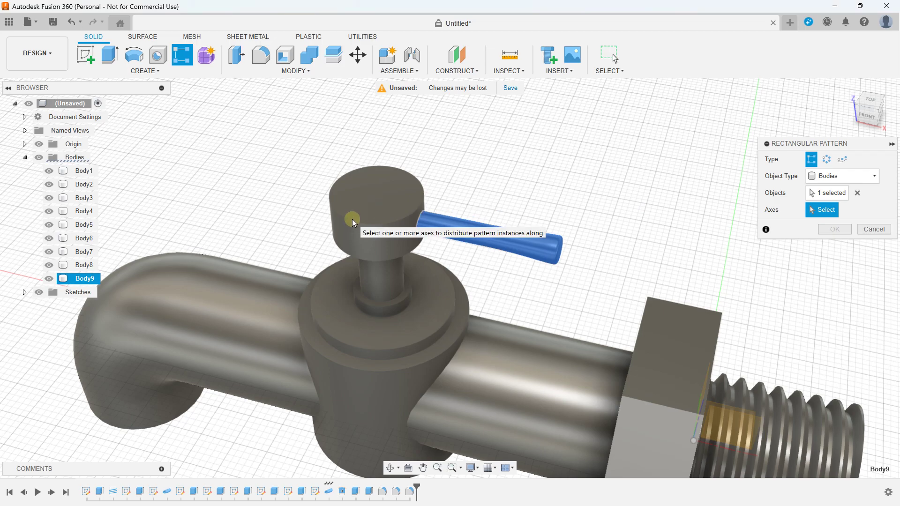
Cancel the lever's rectangular pattern and dismiss a circular pattern without changing the model
{"action": "middle_click_drag", "start_coordinate": [352, 218], "coordinate": [581, 204], "text": "shift"}
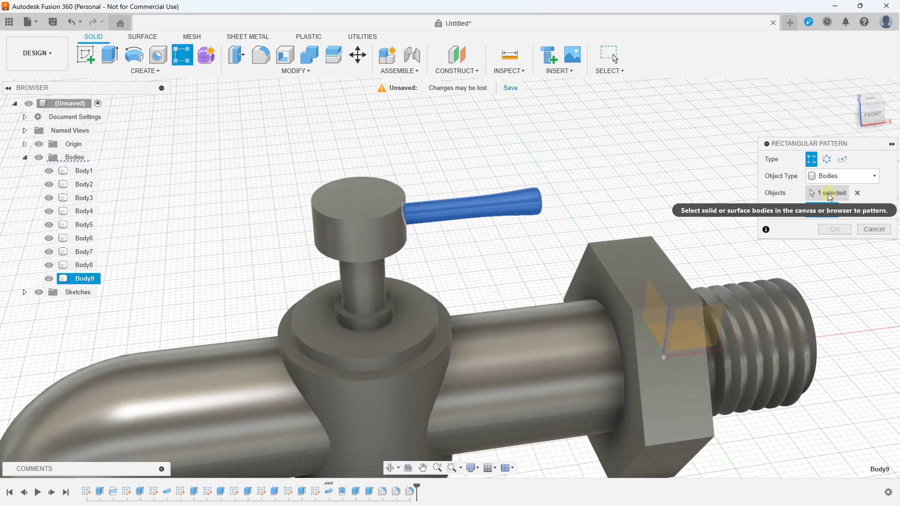
{"action": "left_click", "coordinate": [854, 229]}
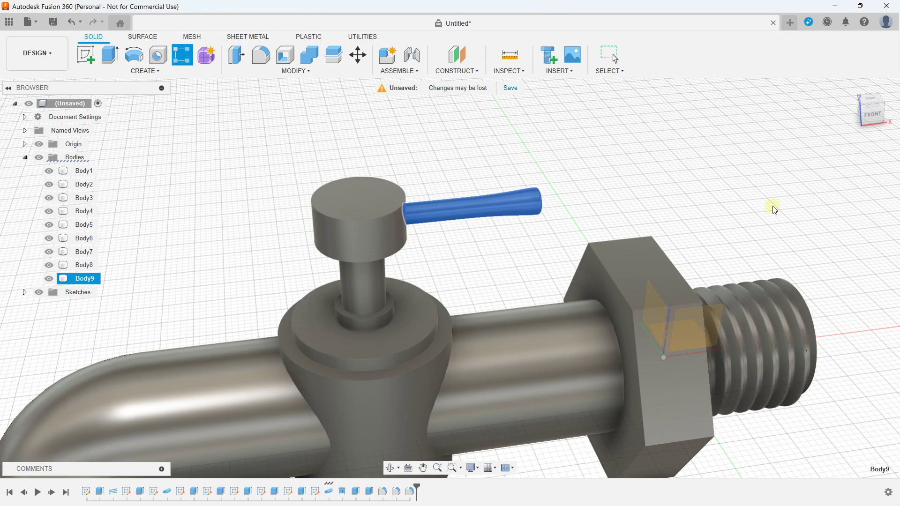
{"action": "left_click", "coordinate": [157, 71]}
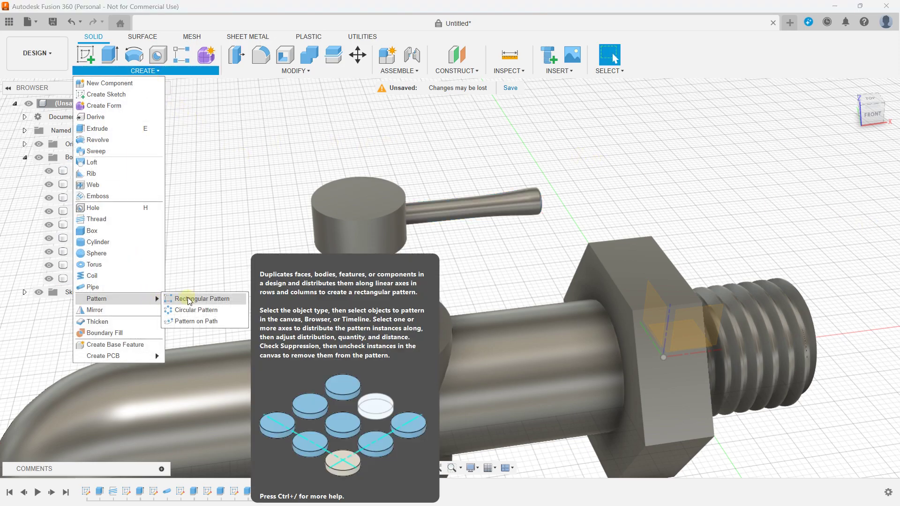
{"action": "left_click", "coordinate": [192, 310]}
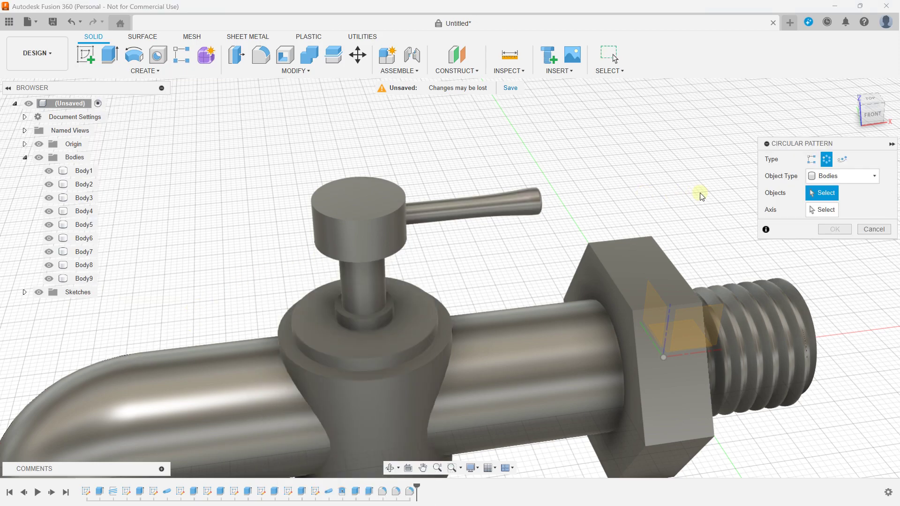
{"action": "middle_click_drag", "start_coordinate": [477, 202], "coordinate": [613, 205], "text": "shift"}
{"action": "scroll", "coordinate": [553, 205], "scroll_direction": "up", "scroll_amount": 3}
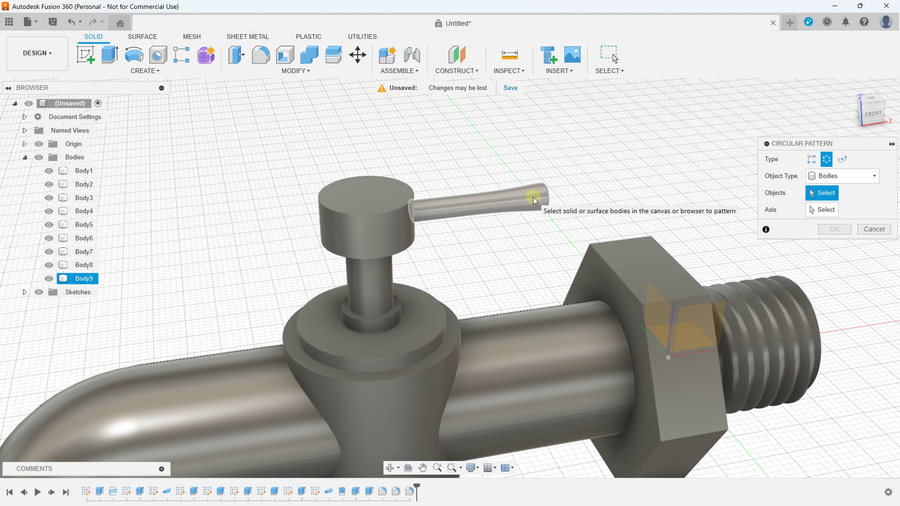
{"action": "key", "text": "Escape"}
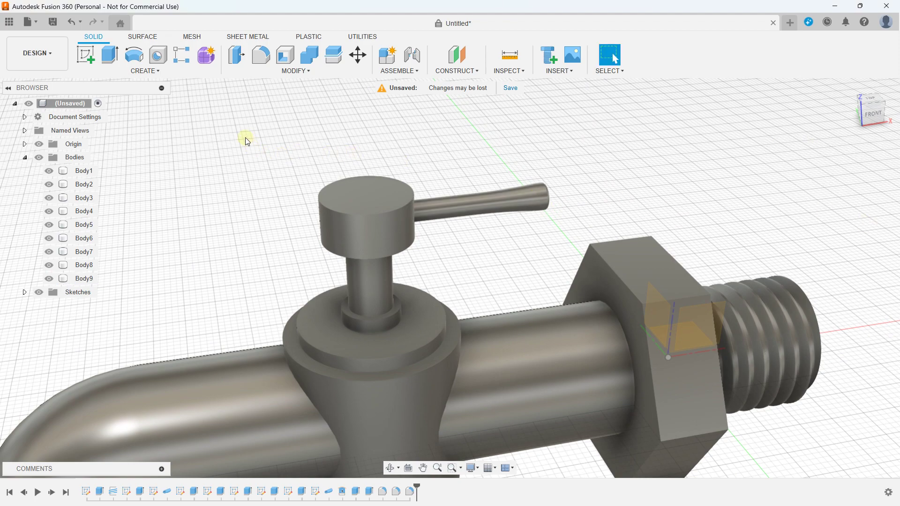
Start a circular pattern of Body9, the handle lever, around the knob's top edge
{"action": "left_click", "coordinate": [145, 71]}
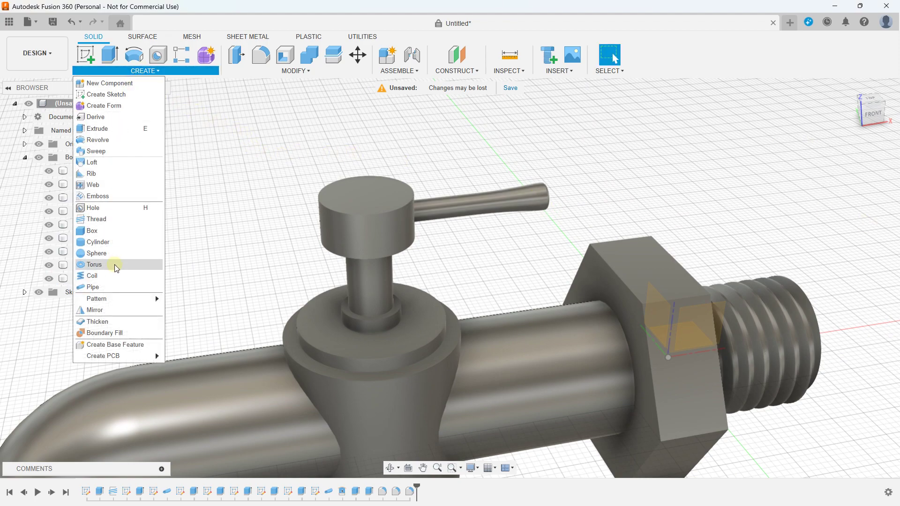
{"action": "mouse_move", "coordinate": [297, 120]}
{"action": "middle_mouse_down", "text": "shift"}
{"action": "mouse_move", "coordinate": [512, 144]}
{"action": "mouse_move", "coordinate": [513, 155]}
{"action": "middle_mouse_up", "text": "shift"}
{"action": "left_click", "coordinate": [142, 71]}
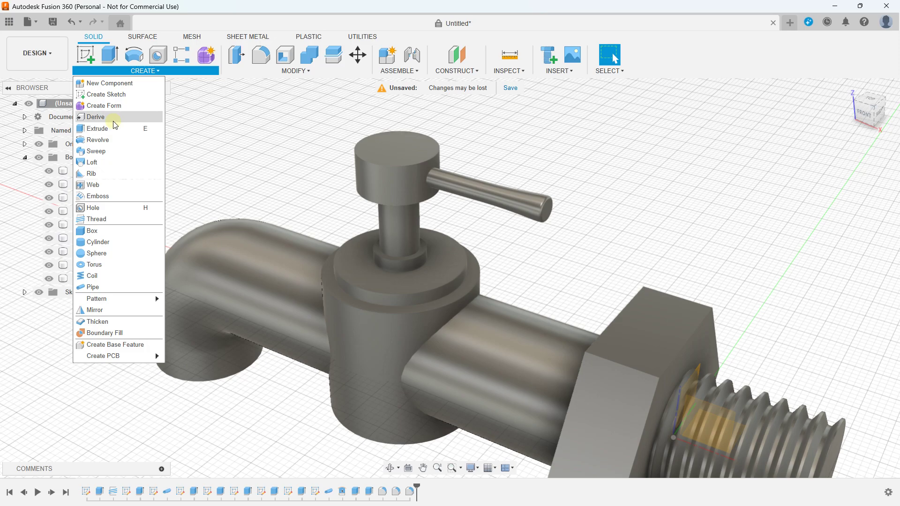
{"action": "mouse_move", "coordinate": [97, 298]}
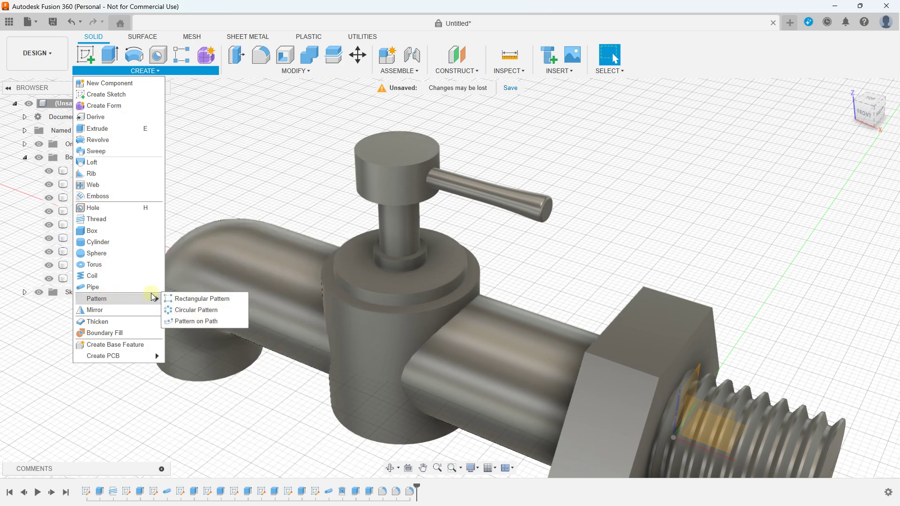
{"action": "left_click", "coordinate": [181, 311]}
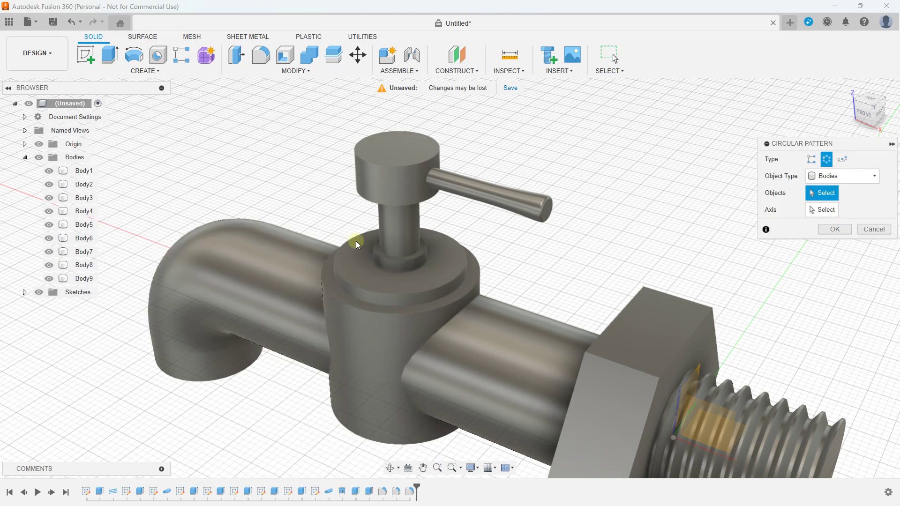
{"action": "left_click", "coordinate": [498, 186]}
{"action": "left_click", "coordinate": [822, 211]}
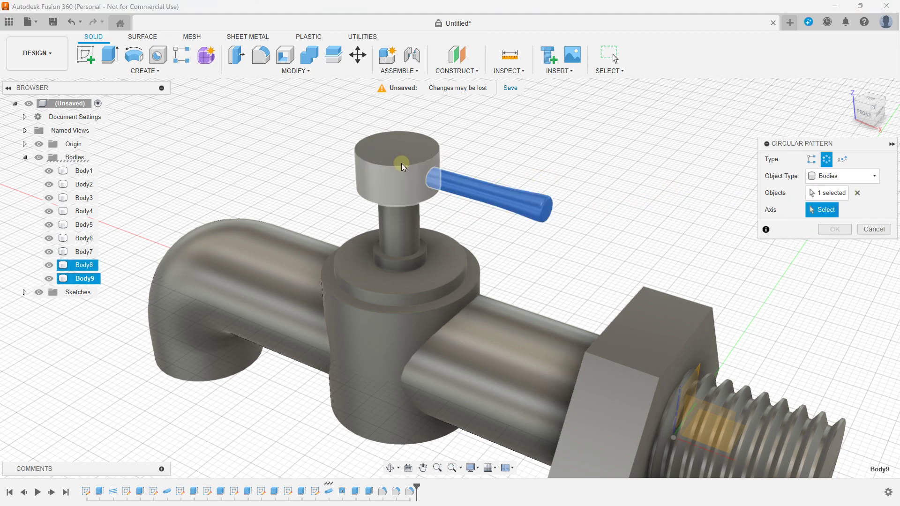
{"action": "left_click", "coordinate": [378, 134]}
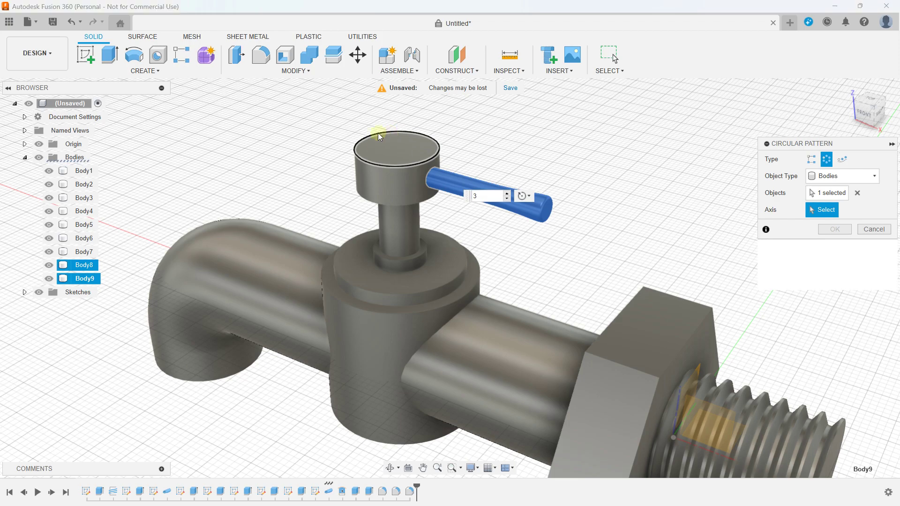
Set the pattern quantity to 4 and confirm the cross handle
{"action": "middle_click_drag", "start_coordinate": [387, 164], "coordinate": [440, 147], "text": "shift"}
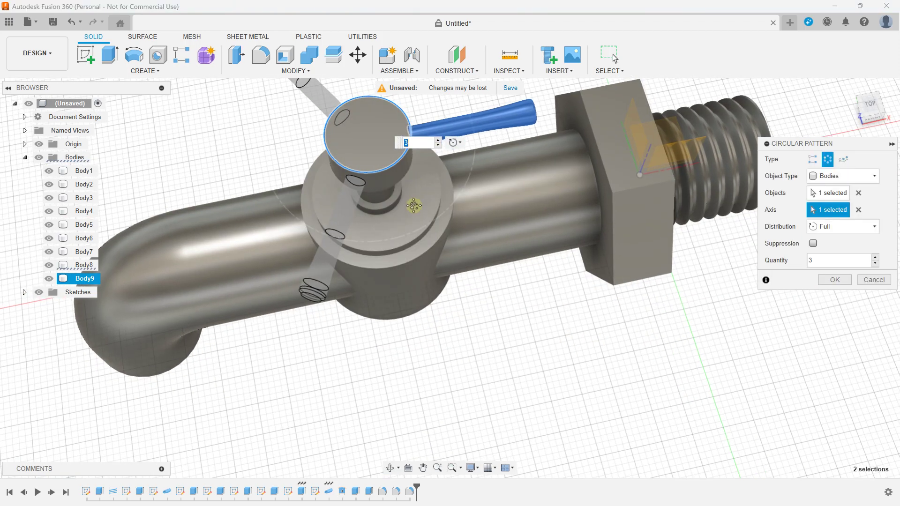
{"action": "left_click", "coordinate": [439, 146]}
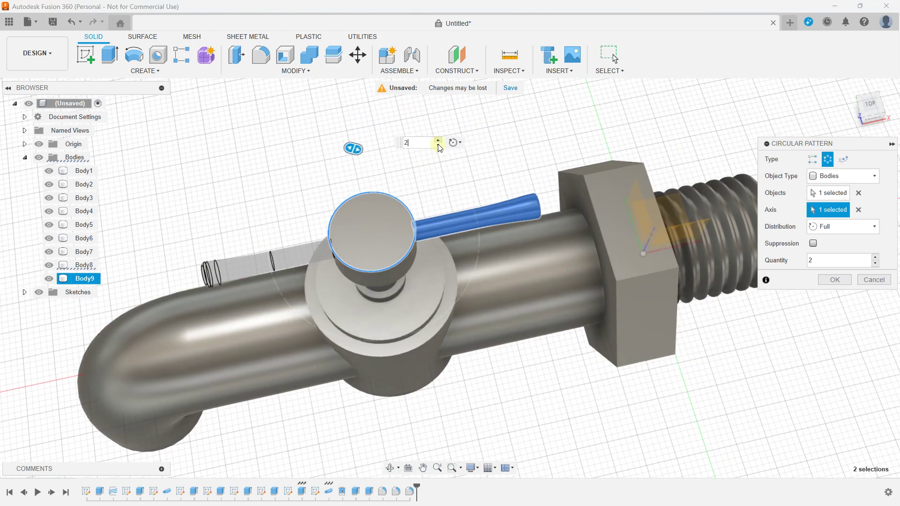
{"action": "left_click", "coordinate": [438, 140]}
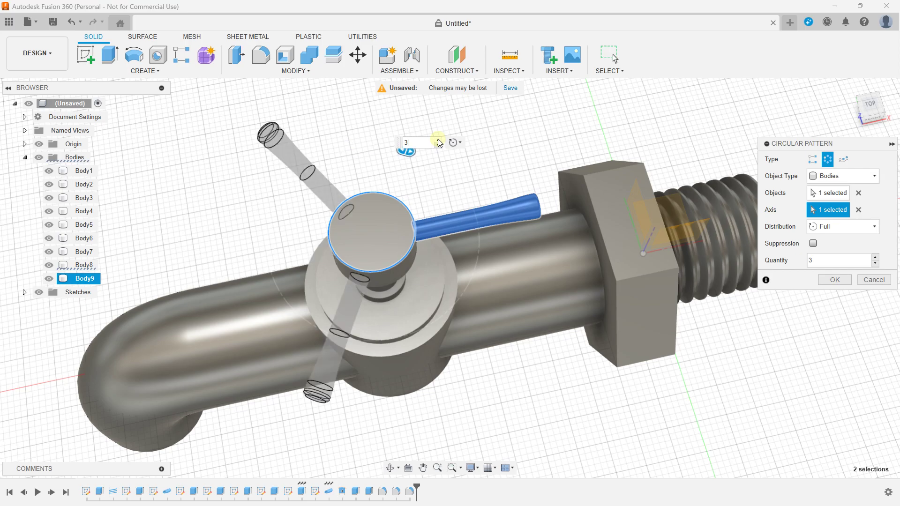
{"action": "left_click", "coordinate": [439, 140]}
{"action": "mouse_move", "coordinate": [408, 177]}
{"action": "middle_mouse_down", "text": "shift"}
{"action": "mouse_move", "coordinate": [427, 190]}
{"action": "mouse_move", "coordinate": [432, 169]}
{"action": "middle_mouse_up", "text": "shift"}
{"action": "scroll", "coordinate": [432, 169], "scroll_direction": "down", "scroll_amount": 3}
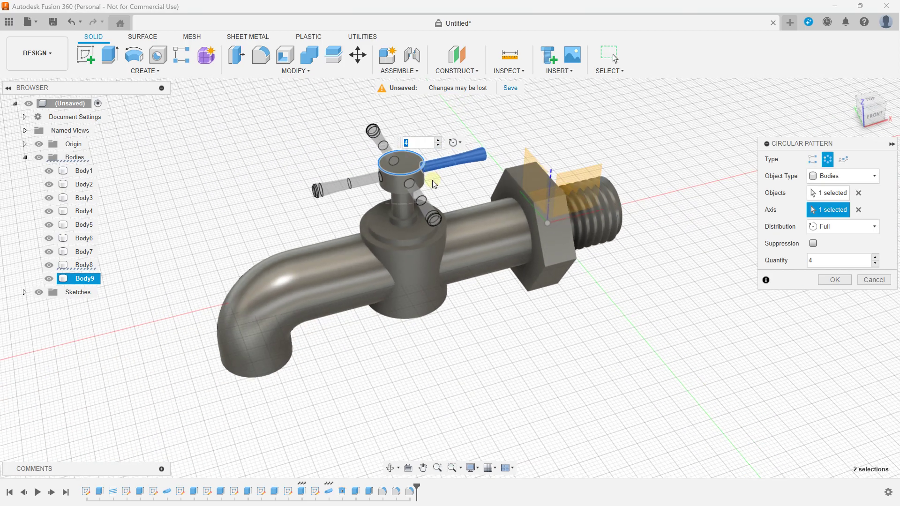
{"action": "scroll", "coordinate": [429, 178], "scroll_direction": "down", "scroll_amount": 2}
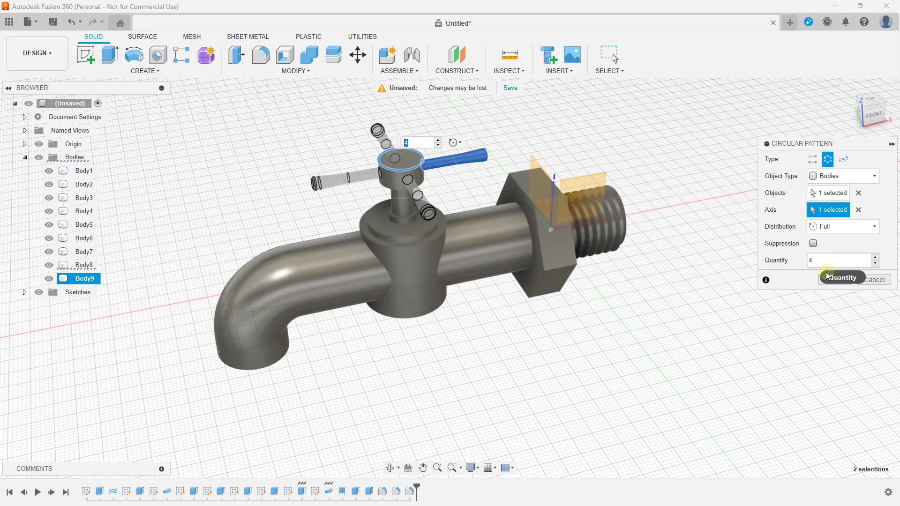
{"action": "left_click", "coordinate": [826, 280]}
{"action": "mouse_move", "coordinate": [474, 214]}
{"action": "middle_mouse_down", "text": "shift"}
{"action": "mouse_move", "coordinate": [485, 191]}
{"action": "mouse_move", "coordinate": [451, 202]}
{"action": "middle_mouse_up", "text": "shift"}
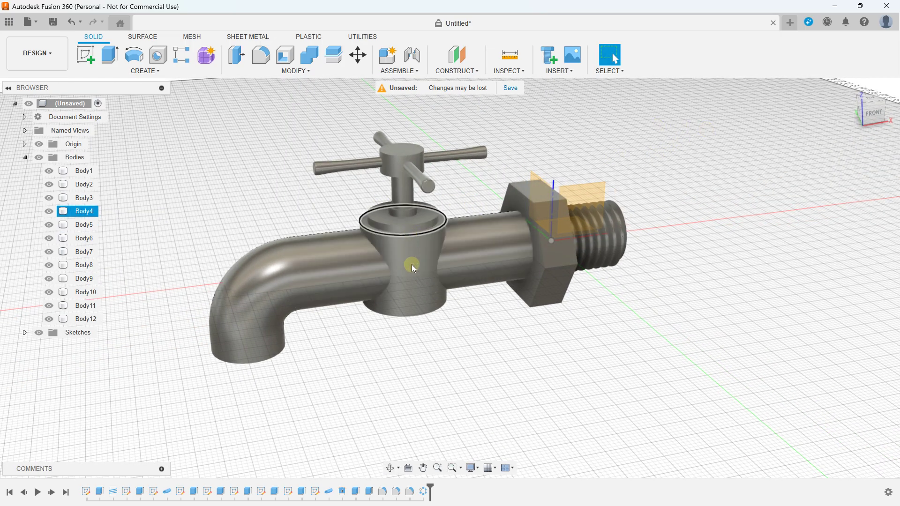
Orbit down onto the valve body and handle cap, then clear the selection
{"action": "left_click", "coordinate": [428, 327]}
{"action": "middle_click_drag", "start_coordinate": [408, 261], "coordinate": [401, 285], "text": "shift"}
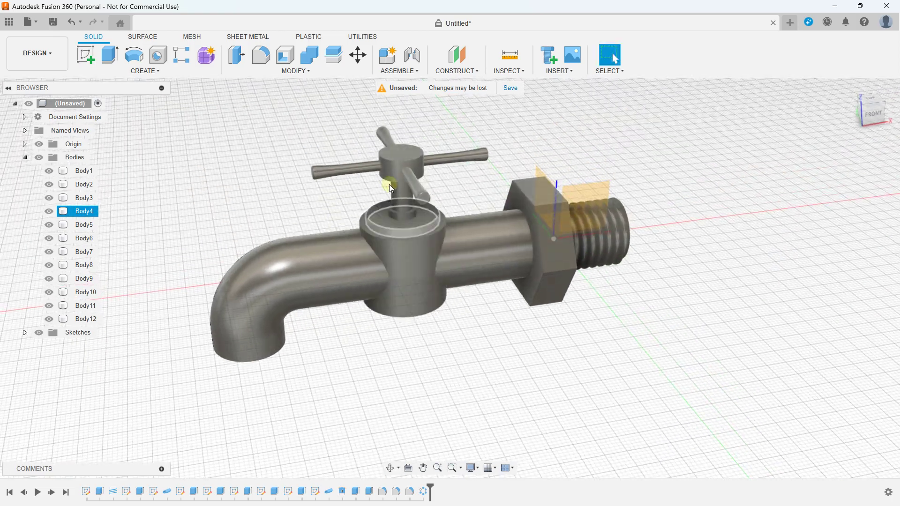
{"action": "middle_click_drag", "start_coordinate": [389, 184], "coordinate": [388, 243], "text": "shift"}
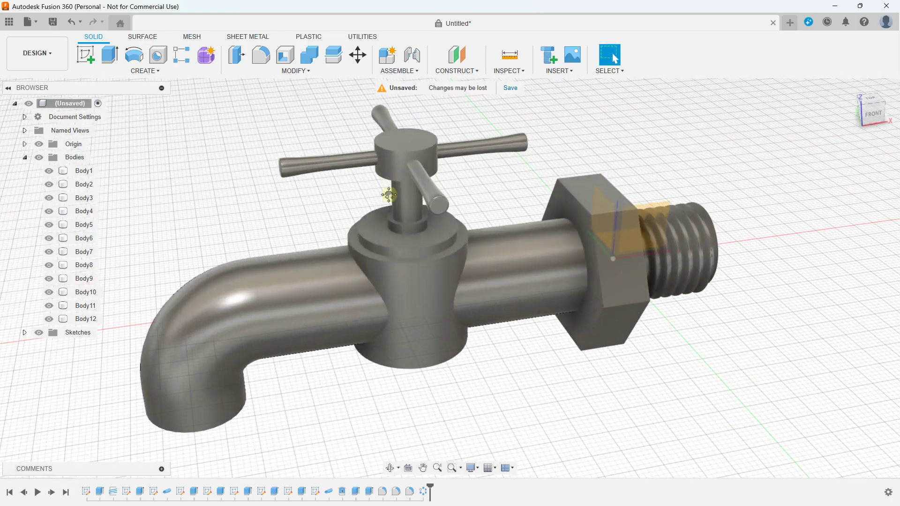
{"action": "scroll", "coordinate": [387, 267], "scroll_direction": "up", "scroll_amount": 3}
{"action": "left_click", "coordinate": [388, 212]}
{"action": "left_click", "coordinate": [340, 157]}
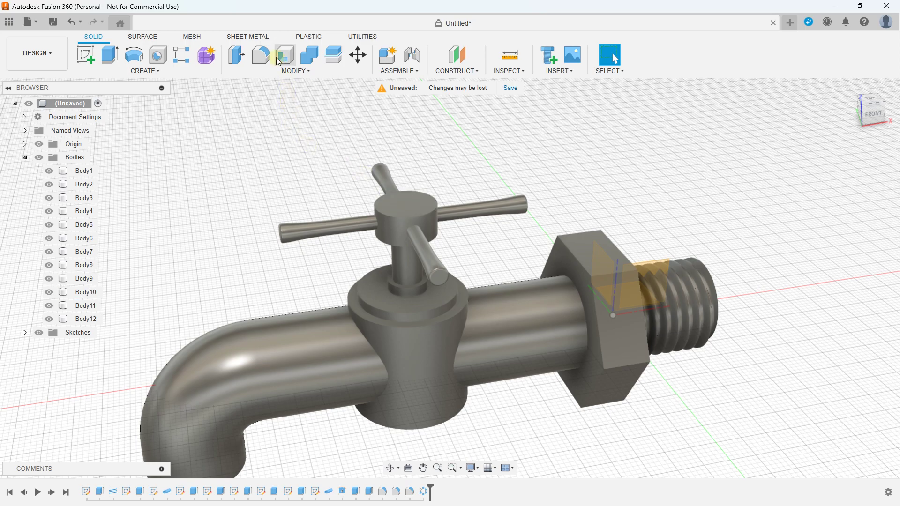
{"action": "scroll", "coordinate": [277, 191], "scroll_direction": "up", "scroll_amount": 2}
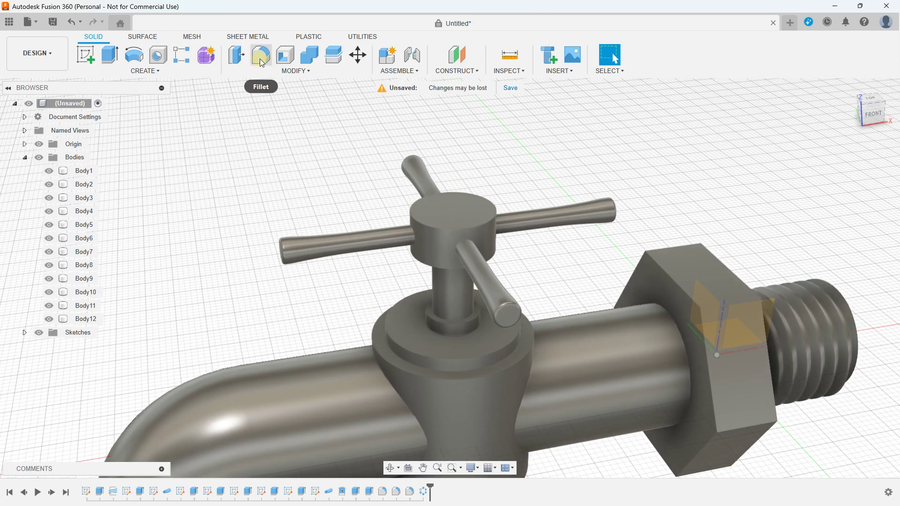
Fillet the handle cap's top edge with a 1.00 mm radius
{"action": "left_click", "coordinate": [262, 63]}
{"action": "scroll", "coordinate": [449, 200], "scroll_direction": "up", "scroll_amount": 3}
{"action": "mouse_move", "coordinate": [443, 223]}
{"action": "middle_mouse_down", "text": "shift"}
{"action": "mouse_move", "coordinate": [444, 201]}
{"action": "mouse_move", "coordinate": [447, 215]}
{"action": "middle_mouse_up", "text": "shift"}
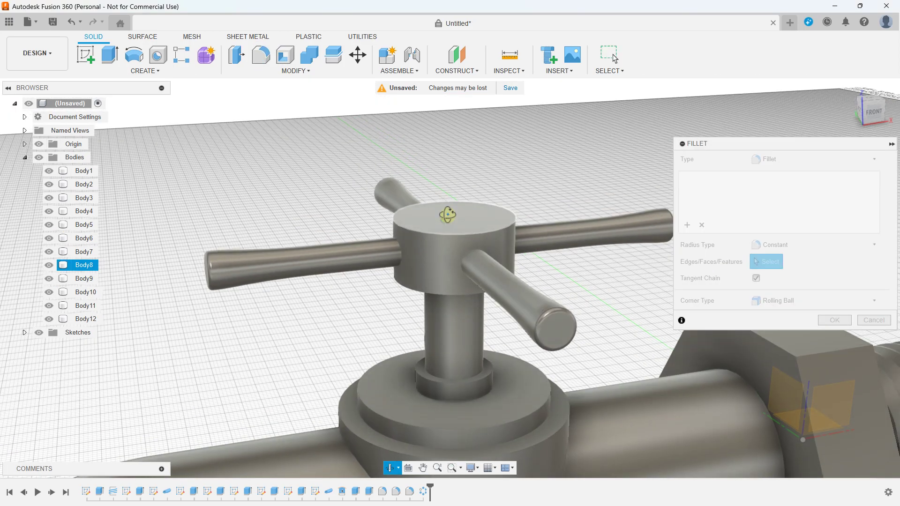
{"action": "scroll", "coordinate": [404, 204], "scroll_direction": "up", "scroll_amount": 3}
{"action": "scroll", "coordinate": [415, 221], "scroll_direction": "up", "scroll_amount": 2}
{"action": "left_click", "coordinate": [456, 223]}
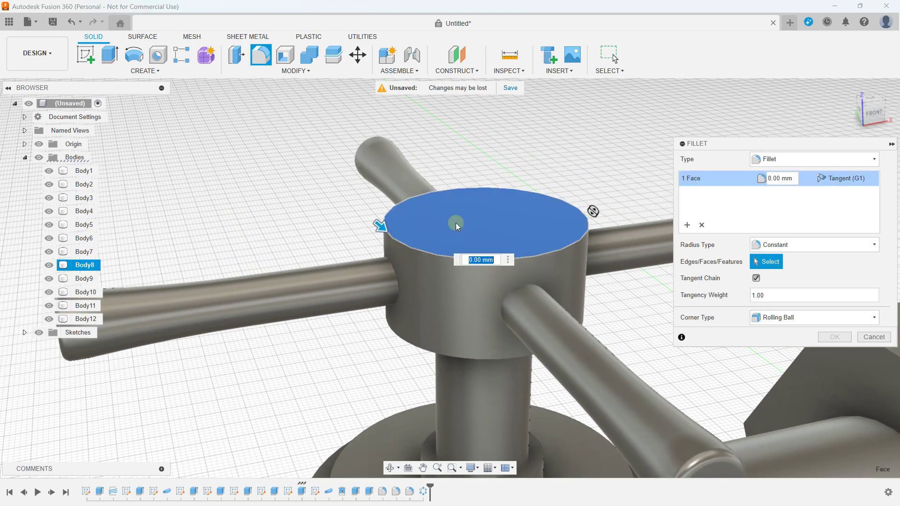
{"action": "scroll", "coordinate": [398, 218], "scroll_direction": "up", "scroll_amount": 1}
{"action": "scroll", "coordinate": [396, 225], "scroll_direction": "up", "scroll_amount": 2}
{"action": "left_click_drag", "start_coordinate": [379, 229], "coordinate": [386, 235]}
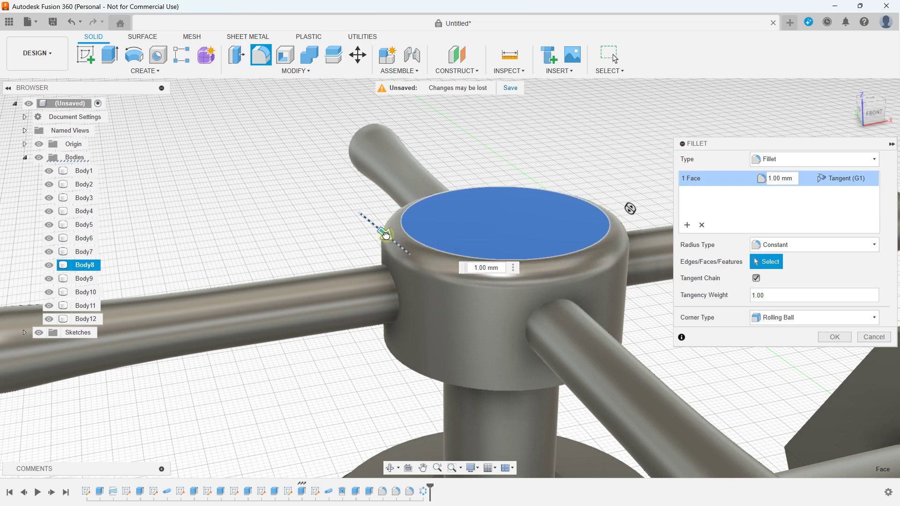
{"action": "middle_click_drag", "start_coordinate": [386, 235], "coordinate": [432, 263], "text": "shift"}
{"action": "left_click", "coordinate": [843, 338]}
{"action": "left_click", "coordinate": [357, 133]}
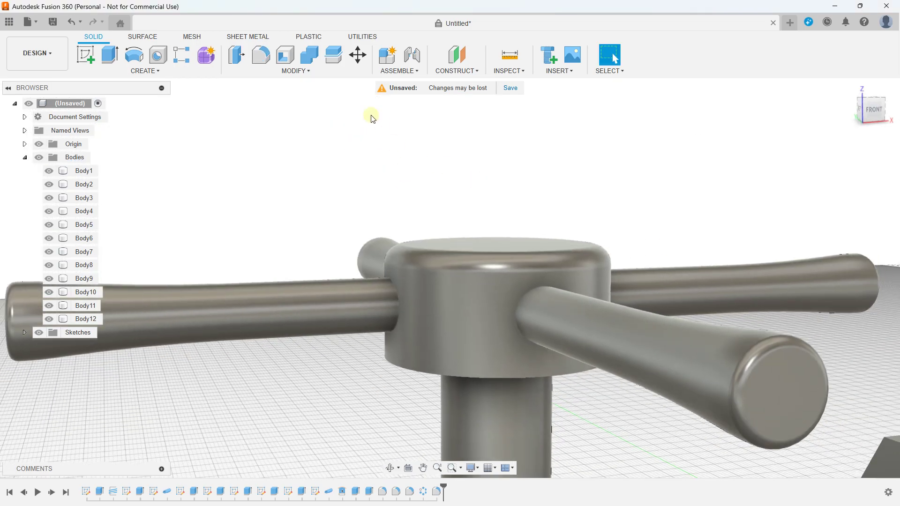
Fillet the hub's bottom edge, enlarging the radius from about 0.49 mm to 1.00 mm
{"action": "left_click", "coordinate": [271, 56]}
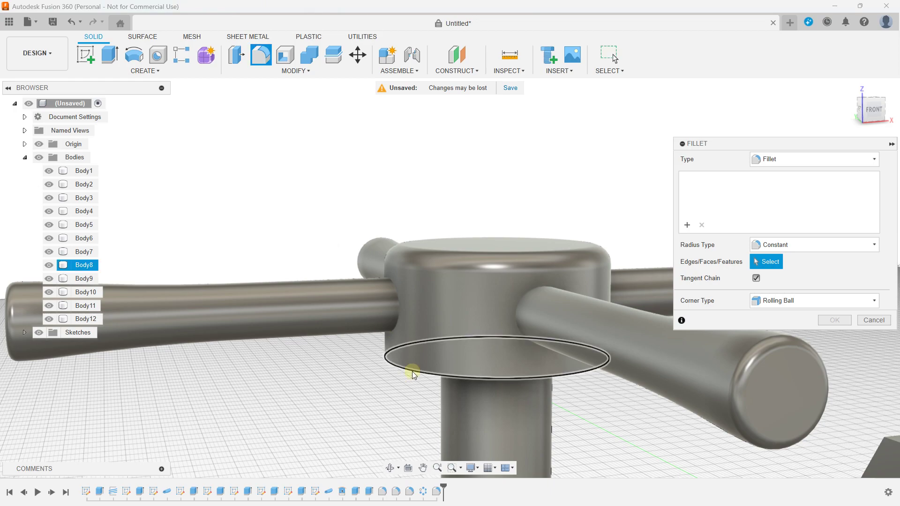
{"action": "left_click", "coordinate": [412, 371]}
{"action": "scroll", "coordinate": [412, 372], "scroll_direction": "up", "scroll_amount": 2}
{"action": "left_click_drag", "start_coordinate": [412, 365], "coordinate": [412, 371]}
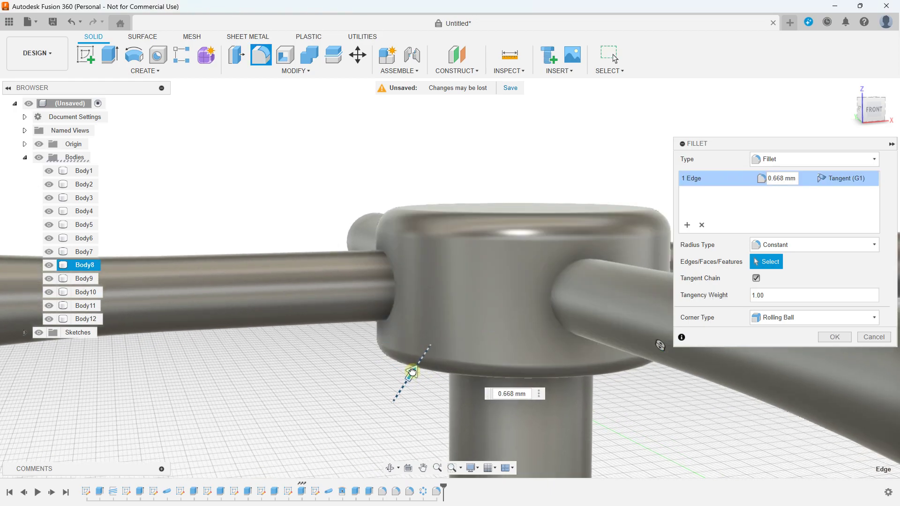
{"action": "scroll", "coordinate": [412, 371], "scroll_direction": "down", "scroll_amount": 1}
{"action": "scroll", "coordinate": [413, 372], "scroll_direction": "down", "scroll_amount": 1}
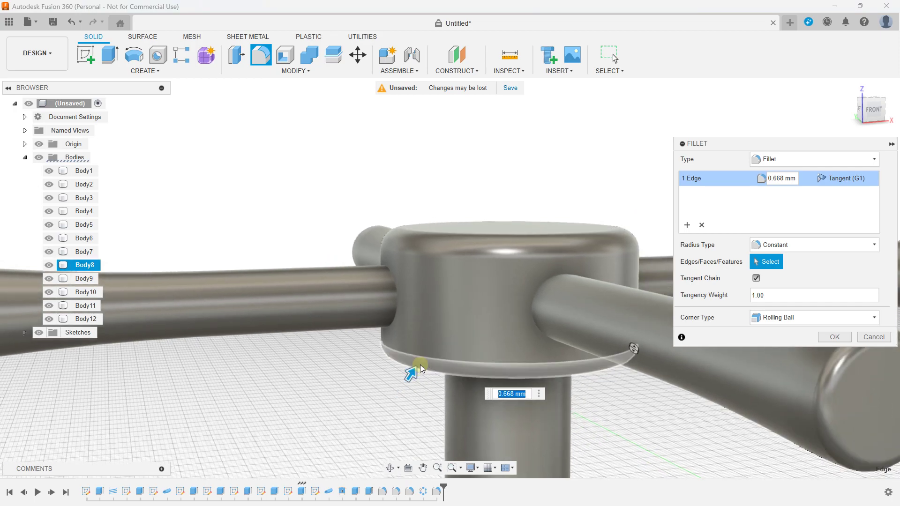
{"action": "middle_click_drag", "start_coordinate": [445, 318], "coordinate": [381, 363], "text": "shift"}
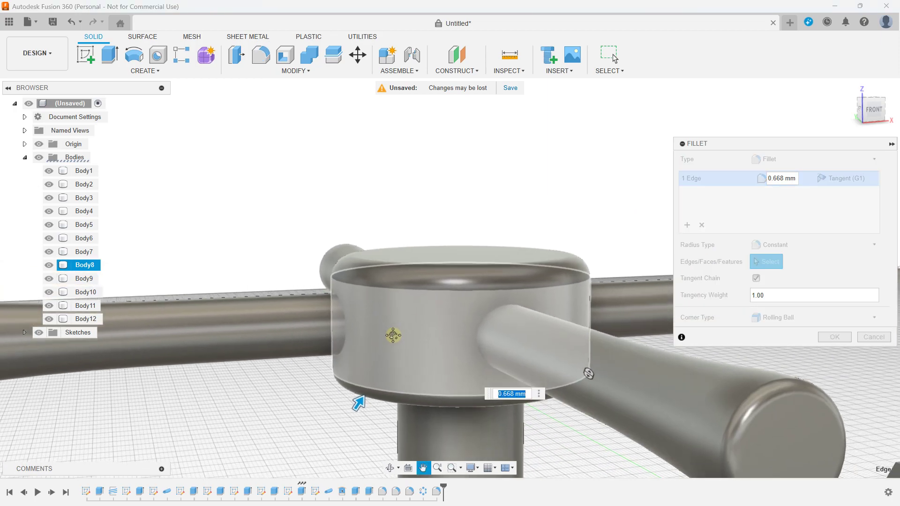
{"action": "left_click_drag", "start_coordinate": [361, 403], "coordinate": [362, 400]}
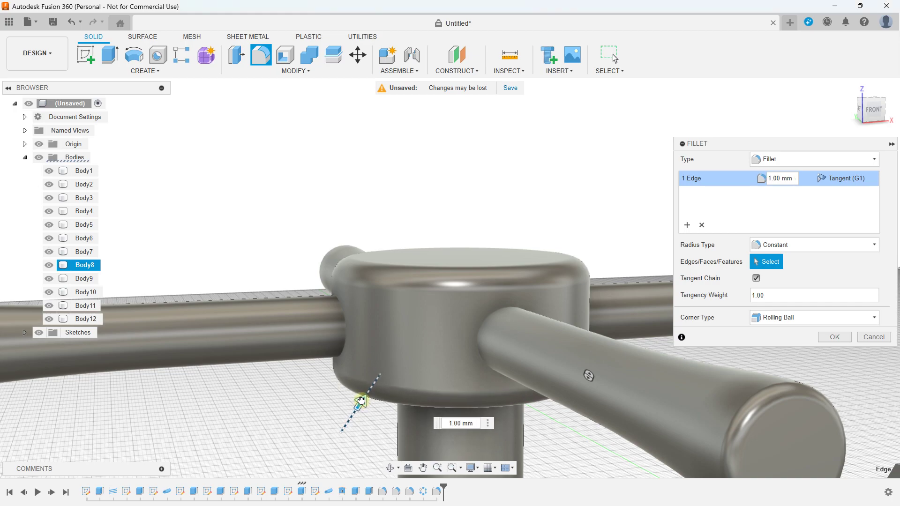
{"action": "left_click", "coordinate": [835, 338]}
{"action": "scroll", "coordinate": [428, 239], "scroll_direction": "down", "scroll_amount": 2}
{"action": "scroll", "coordinate": [428, 240], "scroll_direction": "down", "scroll_amount": 3}
{"action": "scroll", "coordinate": [428, 239], "scroll_direction": "down", "scroll_amount": 3}
{"action": "middle_click_drag", "start_coordinate": [429, 351], "coordinate": [430, 263], "text": "shift"}
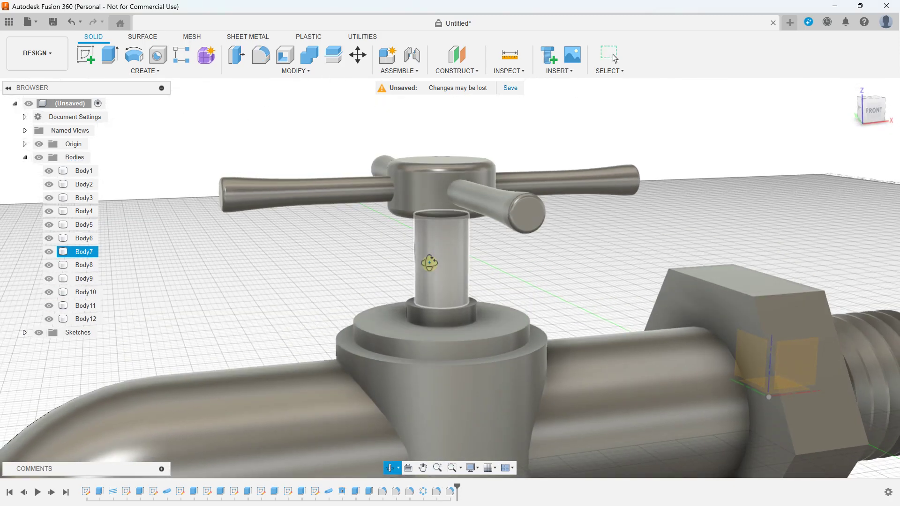
Join the disc (Body5) into the valve body (Body4) with Combine
{"action": "scroll", "coordinate": [401, 327], "scroll_direction": "up", "scroll_amount": 2}
{"action": "scroll", "coordinate": [400, 327], "scroll_direction": "up", "scroll_amount": 2}
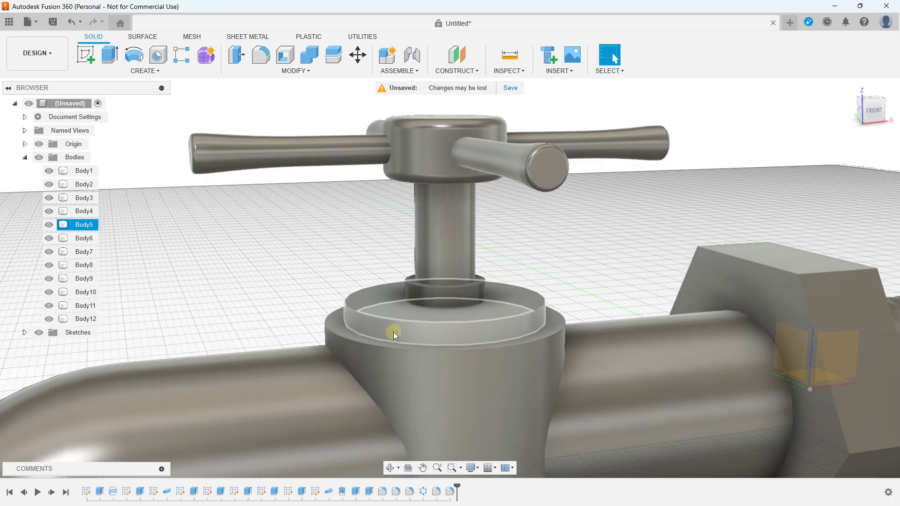
{"action": "left_click", "coordinate": [313, 57]}
{"action": "left_click", "coordinate": [355, 331]}
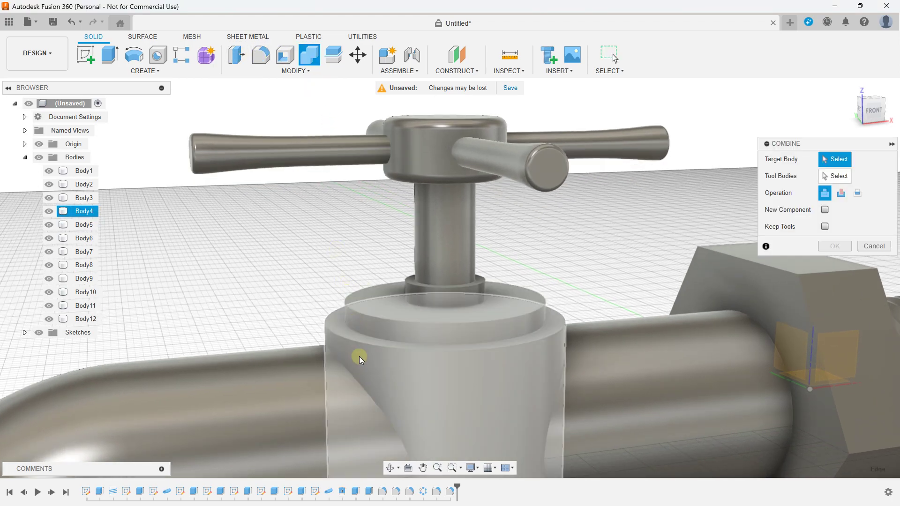
{"action": "left_click", "coordinate": [368, 308]}
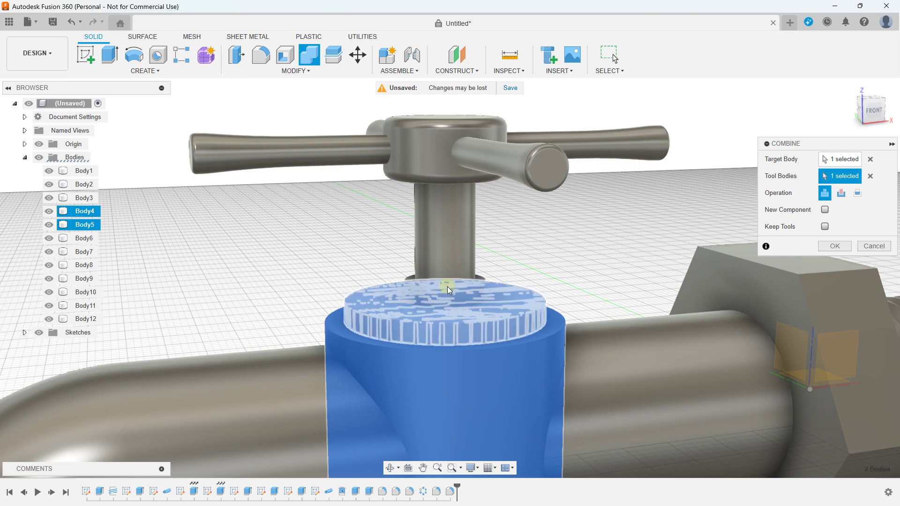
{"action": "left_click", "coordinate": [836, 247]}
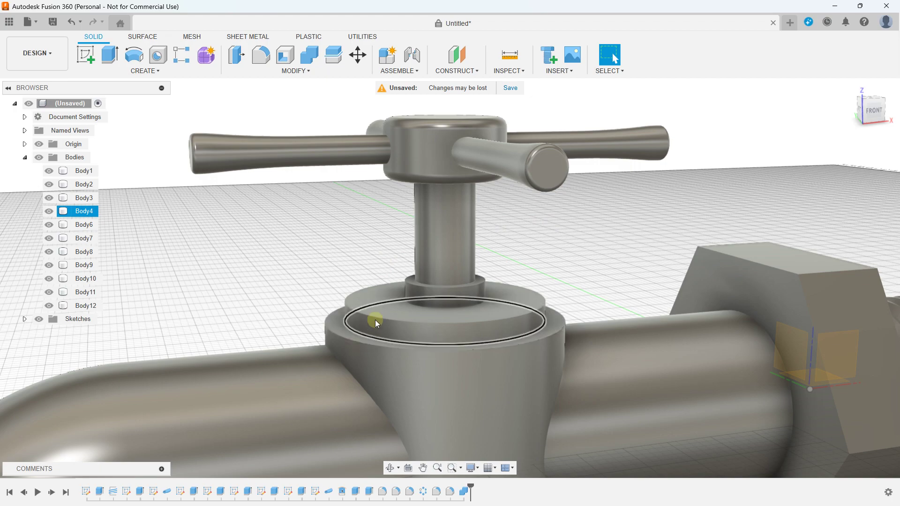
{"action": "left_click", "coordinate": [156, 89]}
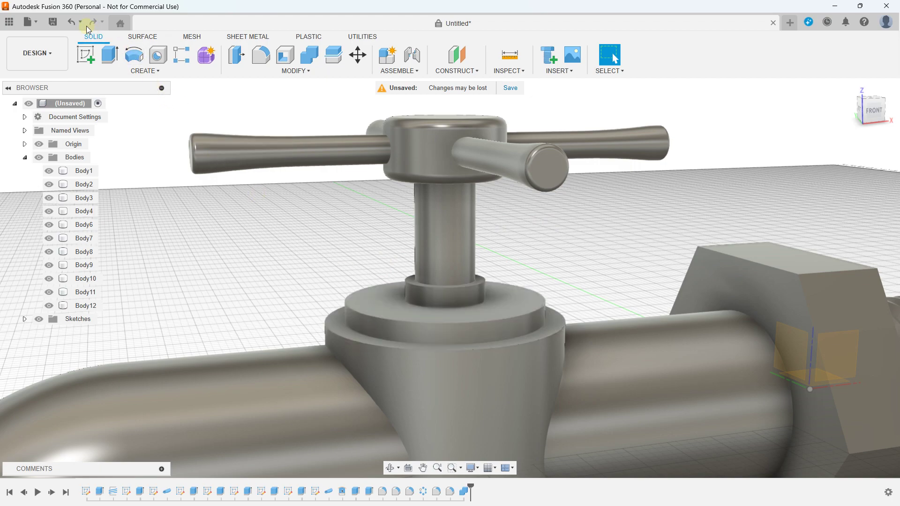
Undo the Combine so the disc and valve body are separate again
{"action": "left_click", "coordinate": [72, 22]}
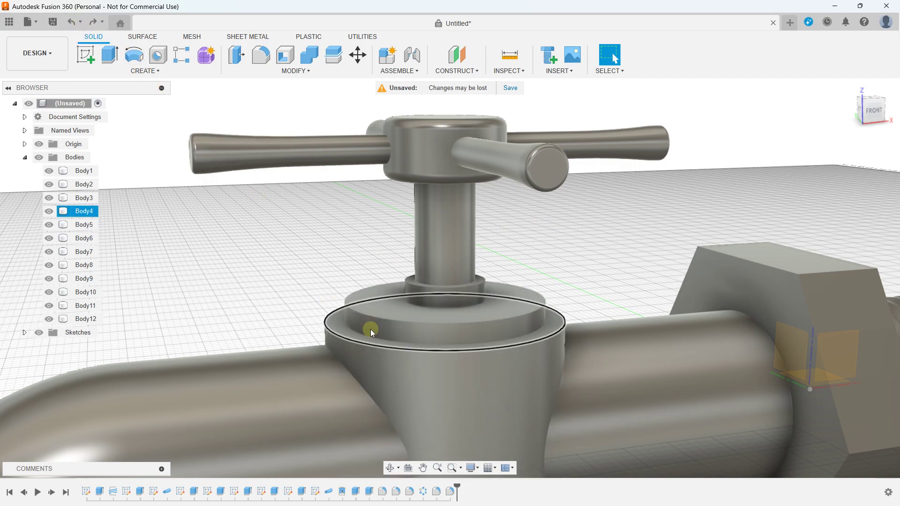
{"action": "left_click", "coordinate": [356, 282]}
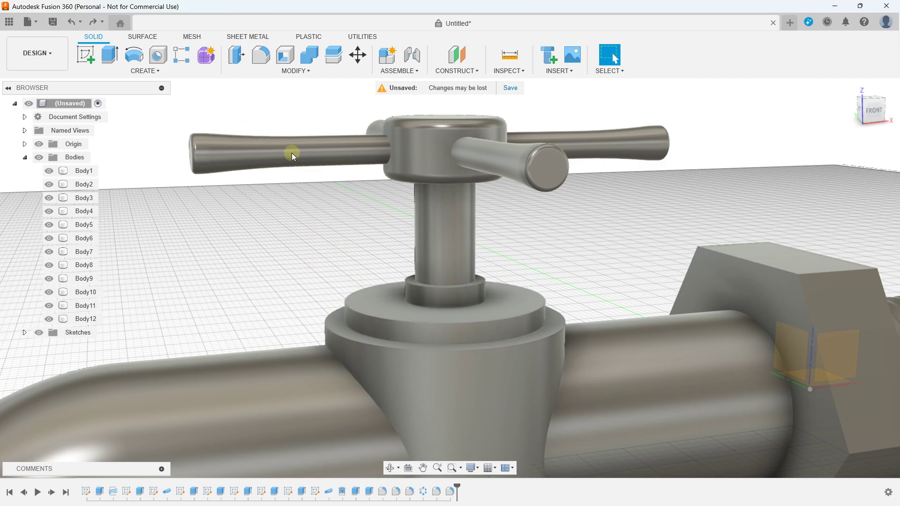
{"action": "left_click", "coordinate": [256, 64]}
{"action": "scroll", "coordinate": [347, 328], "scroll_direction": "up", "scroll_amount": 3}
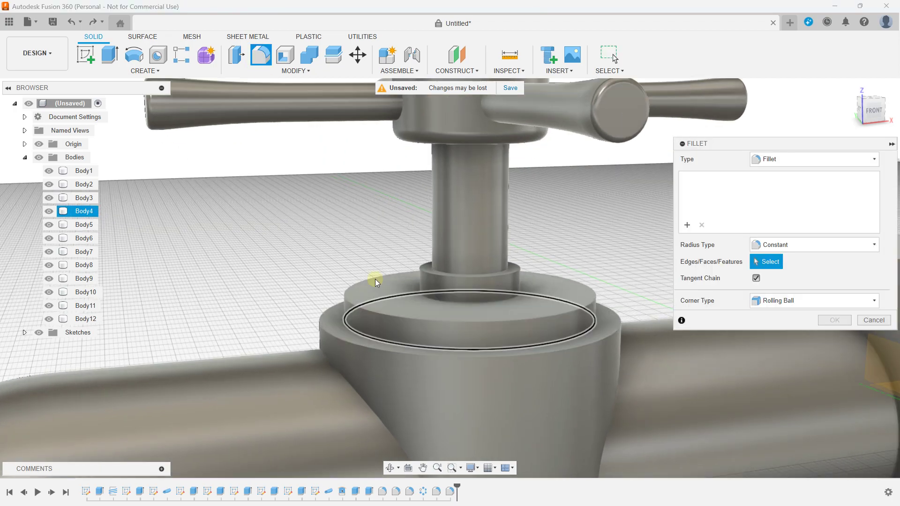
{"action": "scroll", "coordinate": [375, 279], "scroll_direction": "down", "scroll_amount": 1}
Round the stem ring's top edge with a 0.4 mm fillet
{"action": "left_click", "coordinate": [468, 278]}
{"action": "scroll", "coordinate": [469, 274], "scroll_direction": "up", "scroll_amount": 1}
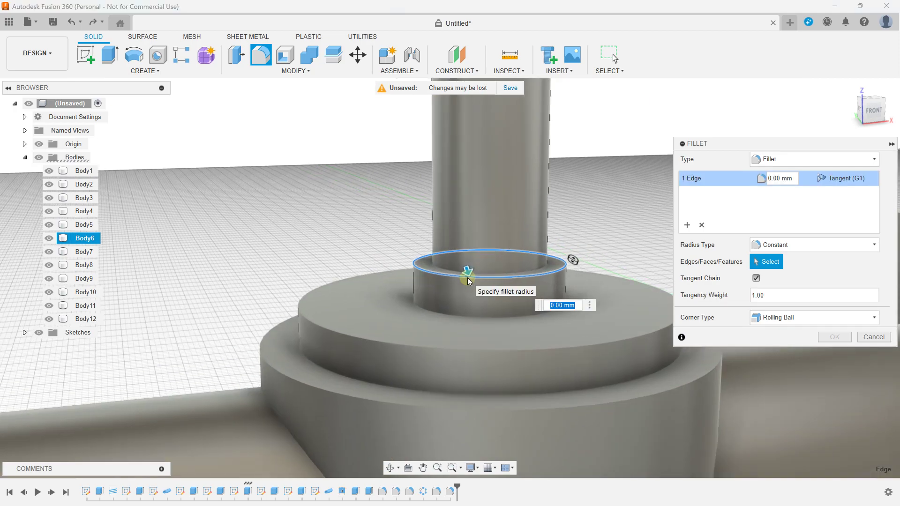
{"action": "scroll", "coordinate": [470, 268], "scroll_direction": "up", "scroll_amount": 1}
{"action": "scroll", "coordinate": [470, 266], "scroll_direction": "up", "scroll_amount": 1}
{"action": "left_click_drag", "start_coordinate": [464, 274], "coordinate": [468, 274]}
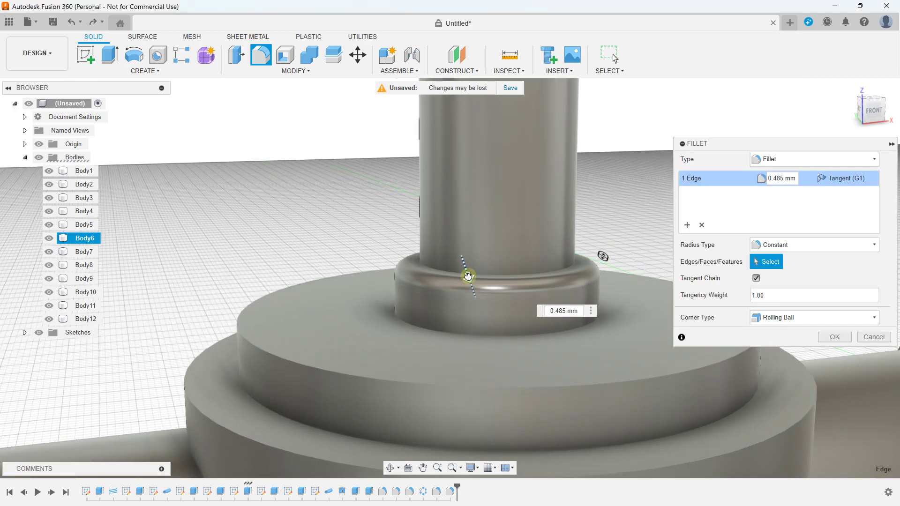
{"action": "key", "text": "Caps_Lock"}
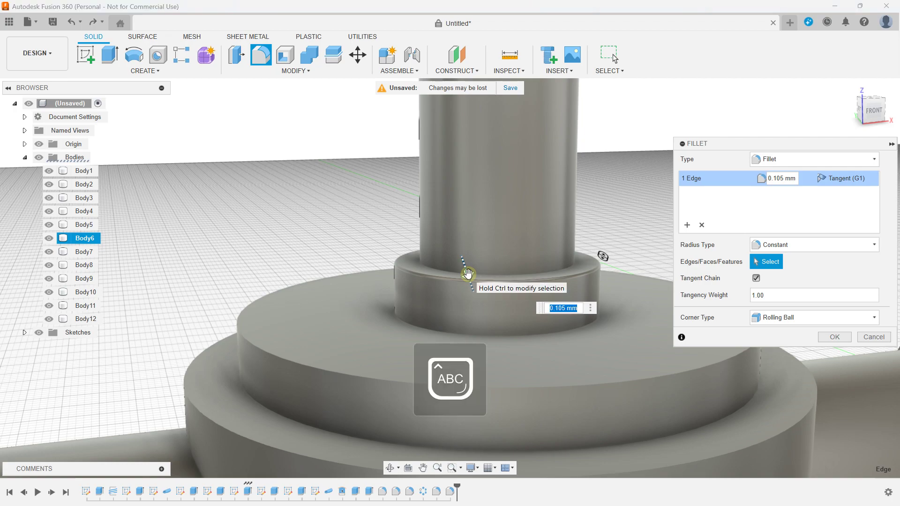
{"action": "type", "text": "0.4"}
{"action": "key", "text": "Caps_Lock"}
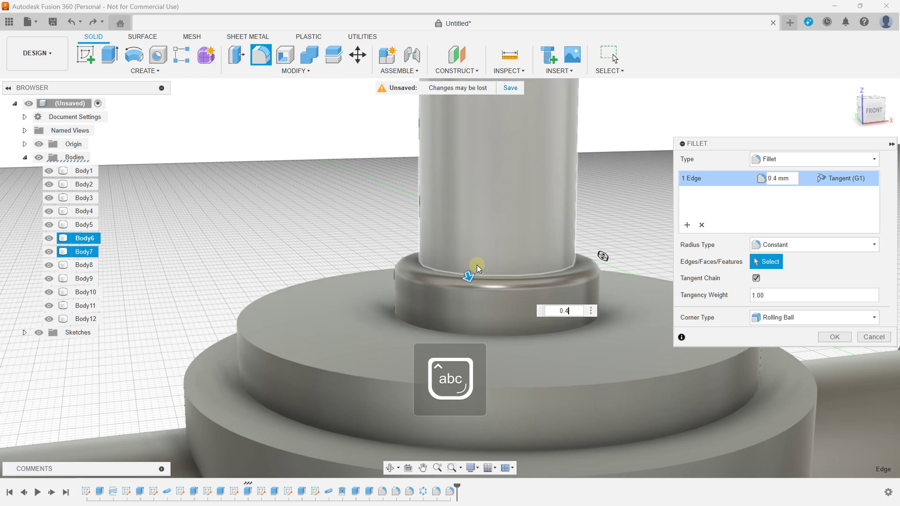
{"action": "middle_click_drag", "start_coordinate": [468, 273], "coordinate": [431, 262], "text": "shift"}
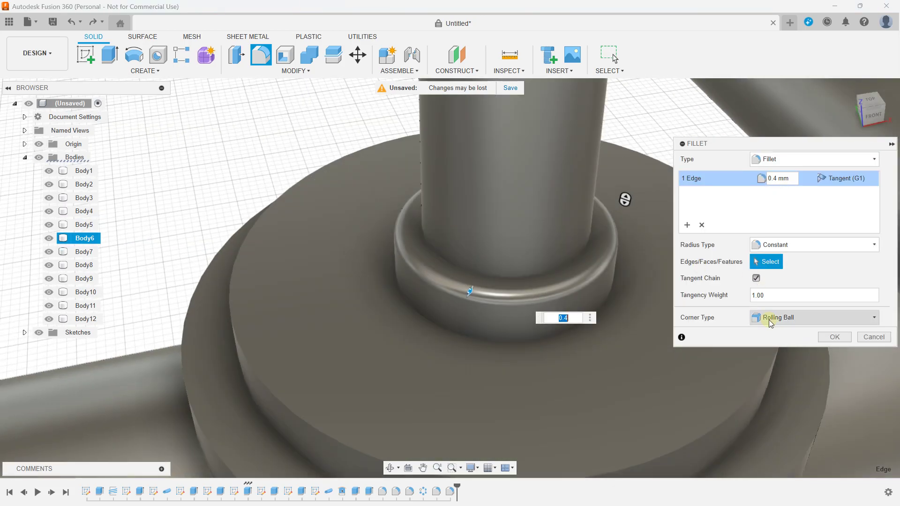
{"action": "left_click", "coordinate": [835, 338]}
{"action": "middle_click_drag", "start_coordinate": [563, 362], "coordinate": [538, 322], "text": "shift"}
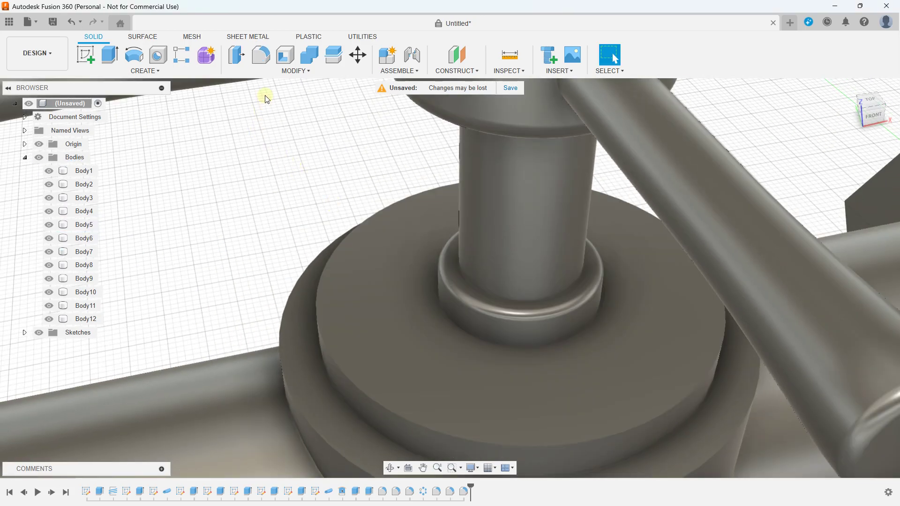
Fillet the disc's top edge with a 0.4 mm radius
{"action": "left_click", "coordinate": [258, 64]}
{"action": "left_click", "coordinate": [341, 368]}
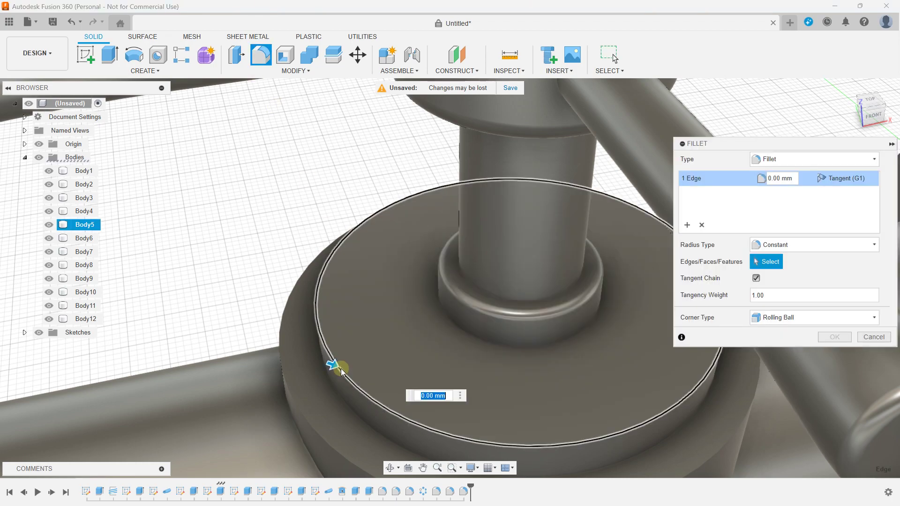
{"action": "scroll", "coordinate": [341, 368], "scroll_direction": "up", "scroll_amount": 2}
{"action": "scroll", "coordinate": [341, 368], "scroll_direction": "up", "scroll_amount": 2}
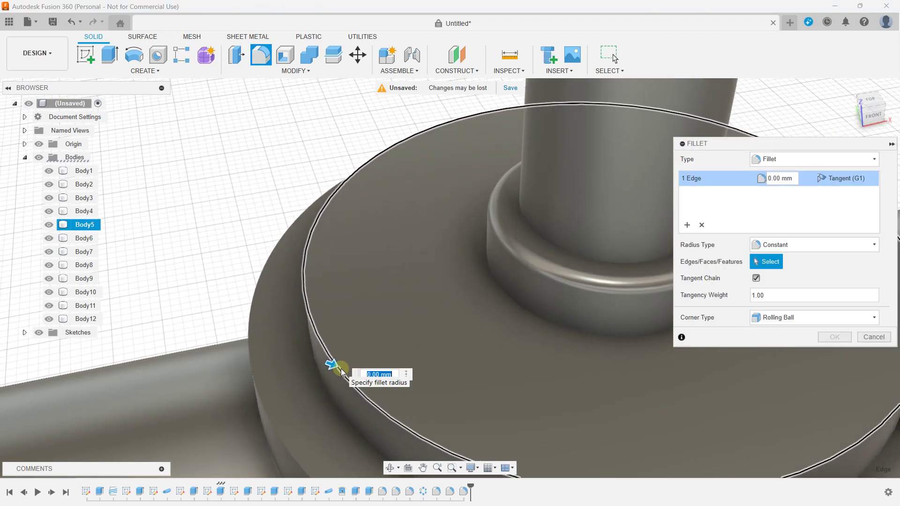
{"action": "type", "text": "0.4"}
{"action": "key", "text": "Return"}
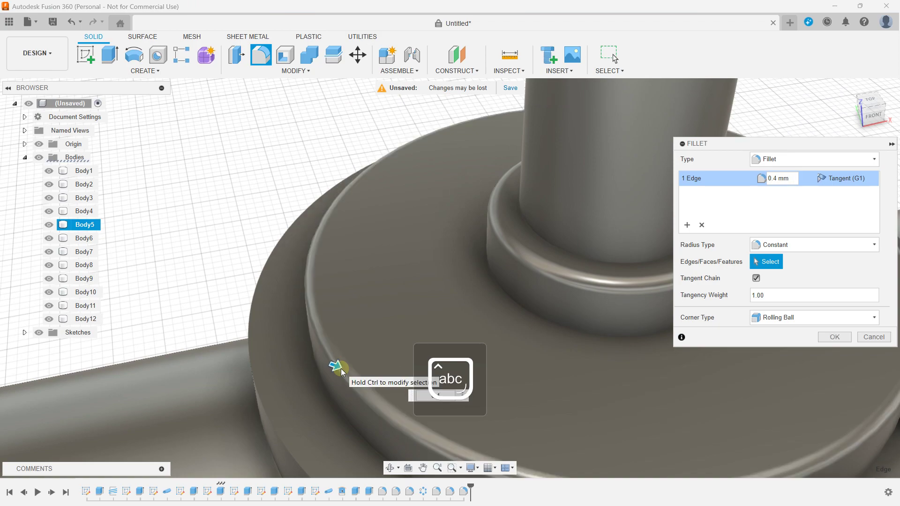
{"action": "scroll", "coordinate": [342, 369], "scroll_direction": "down", "scroll_amount": 1}
{"action": "scroll", "coordinate": [519, 357], "scroll_direction": "down", "scroll_amount": 1}
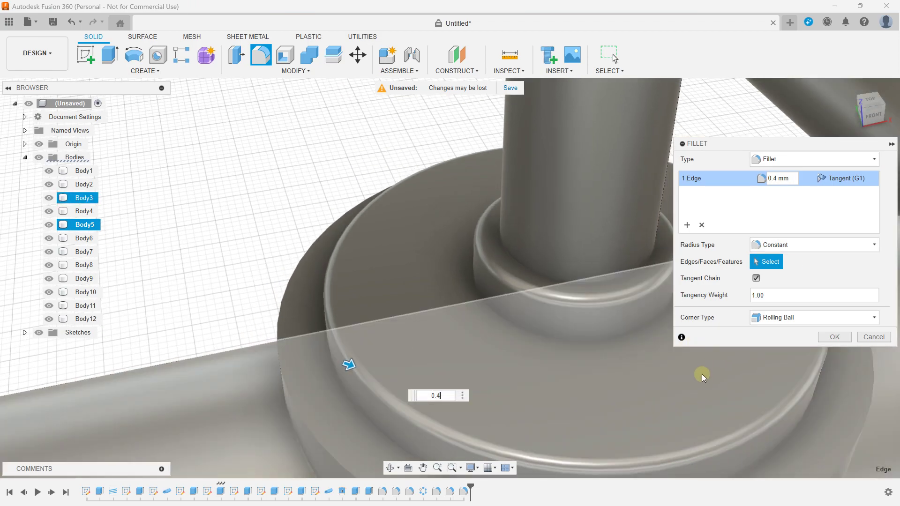
{"action": "left_click", "coordinate": [835, 337]}
{"action": "scroll", "coordinate": [456, 334], "scroll_direction": "down", "scroll_amount": 3}
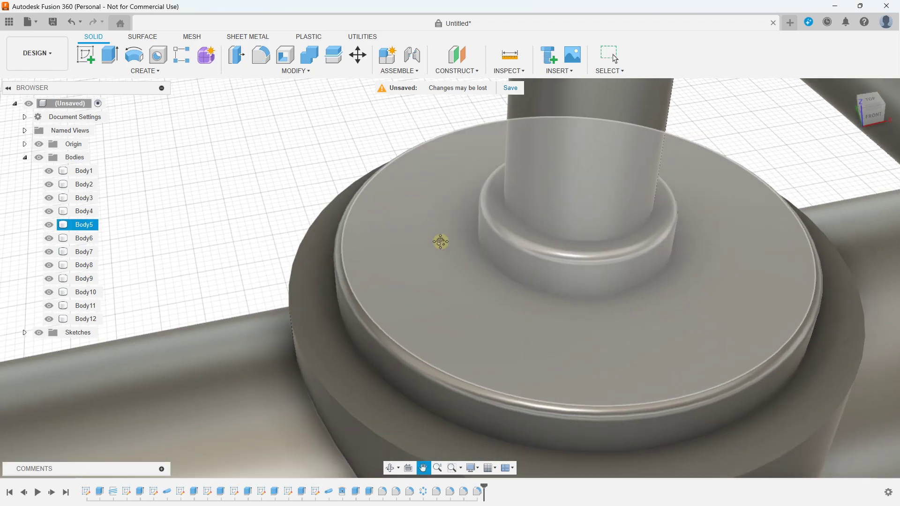
{"action": "scroll", "coordinate": [370, 244], "scroll_direction": "up", "scroll_amount": 1}
Apply a fillet to the valve body's top edge
{"action": "middle_click_drag", "start_coordinate": [369, 244], "coordinate": [373, 227], "text": "shift"}
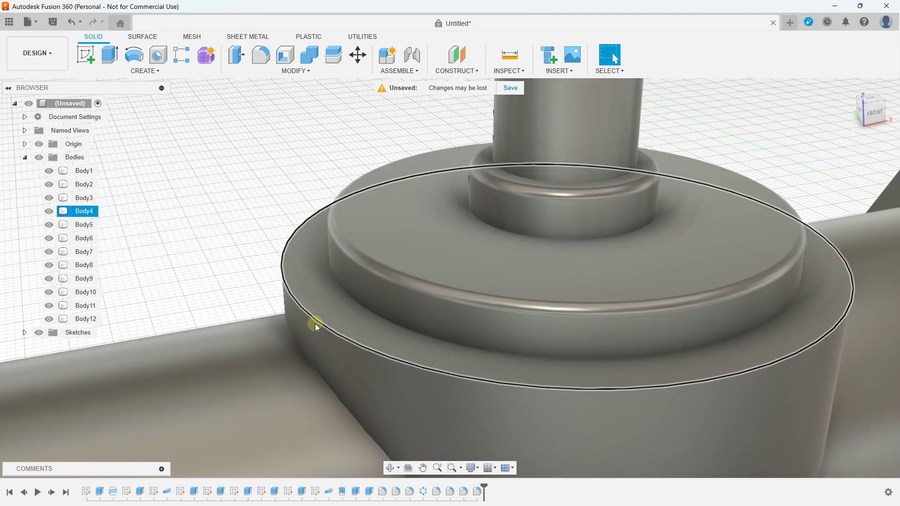
{"action": "left_click", "coordinate": [316, 324]}
{"action": "left_click", "coordinate": [261, 54]}
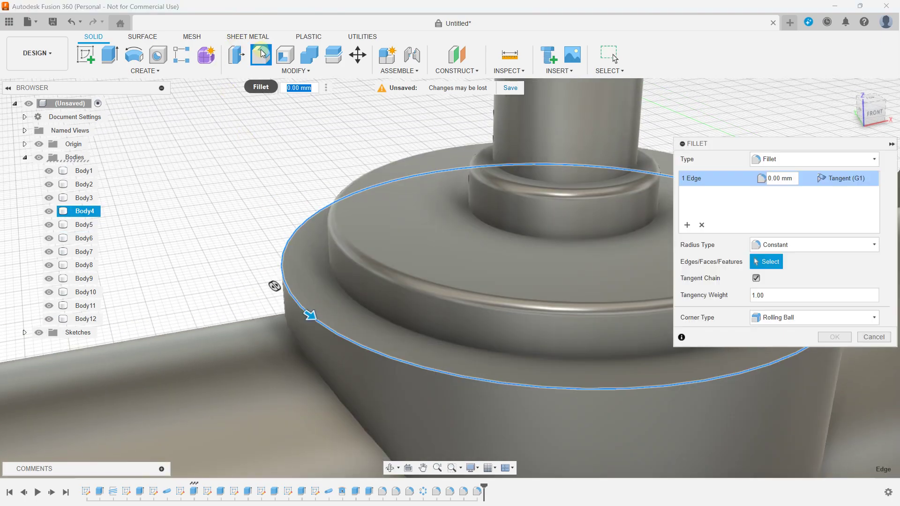
{"action": "middle_click_drag", "start_coordinate": [361, 221], "coordinate": [344, 276], "text": "shift"}
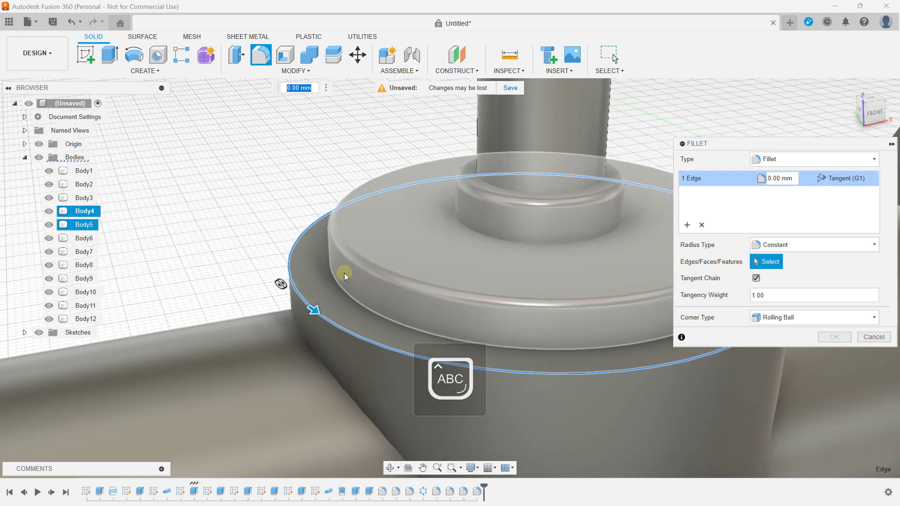
{"action": "scroll", "coordinate": [344, 273], "scroll_direction": "down", "scroll_amount": 5}
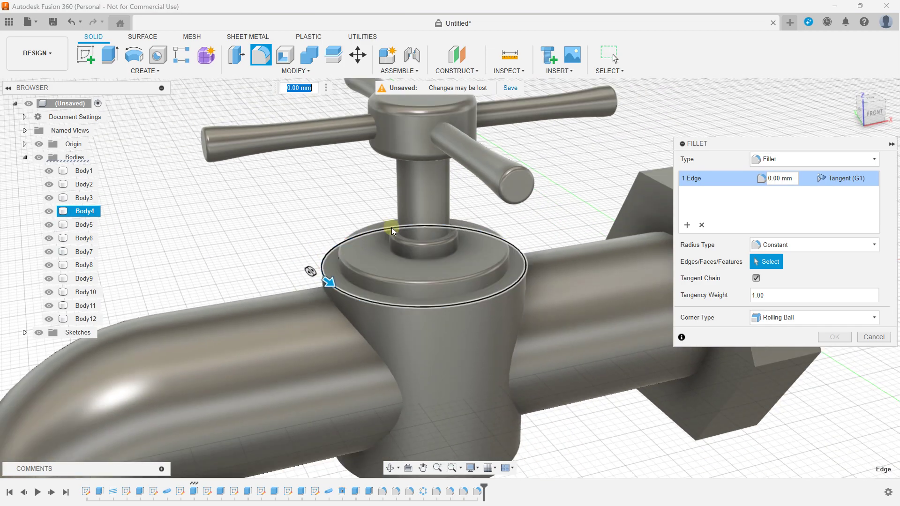
{"action": "scroll", "coordinate": [370, 256], "scroll_direction": "down", "scroll_amount": 3}
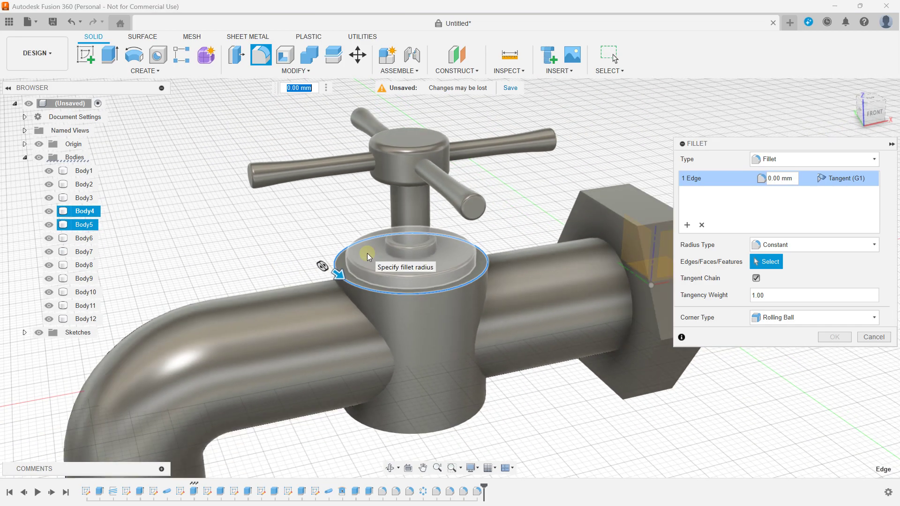
{"action": "type", "text": "0.4"}
{"action": "key", "text": "Return"}
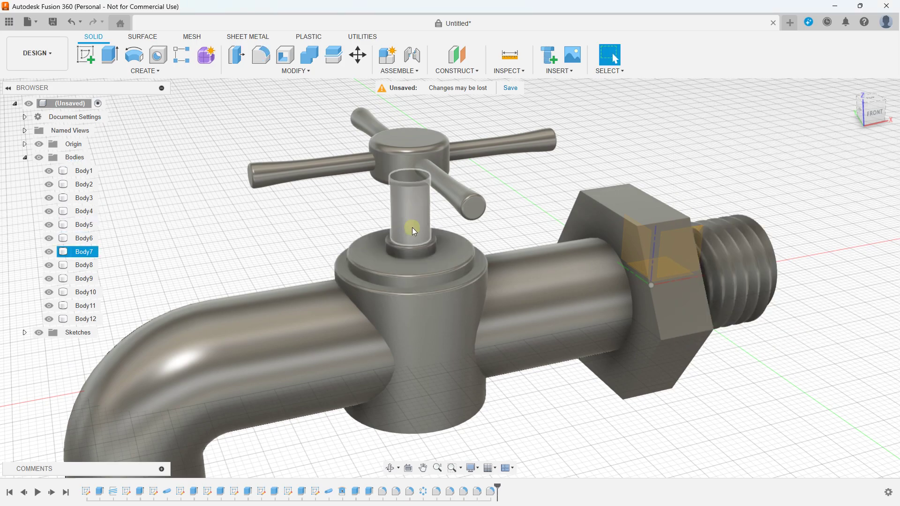
Combine with Join, using the pipe as target and the valve-body cylinder as tool
{"action": "scroll", "coordinate": [387, 328], "scroll_direction": "up", "scroll_amount": 2}
{"action": "scroll", "coordinate": [370, 322], "scroll_direction": "up", "scroll_amount": 2}
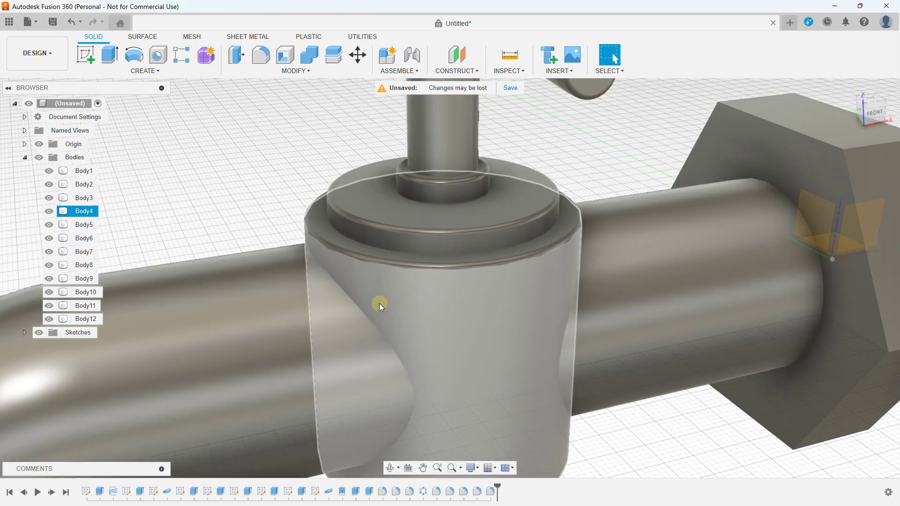
{"action": "scroll", "coordinate": [379, 303], "scroll_direction": "down", "scroll_amount": 3}
{"action": "key", "text": "Escape"}
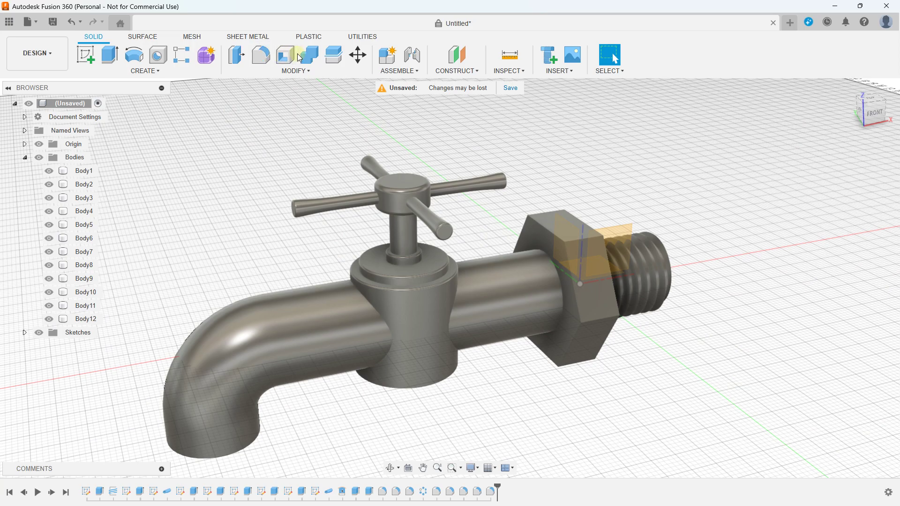
{"action": "left_click", "coordinate": [305, 57]}
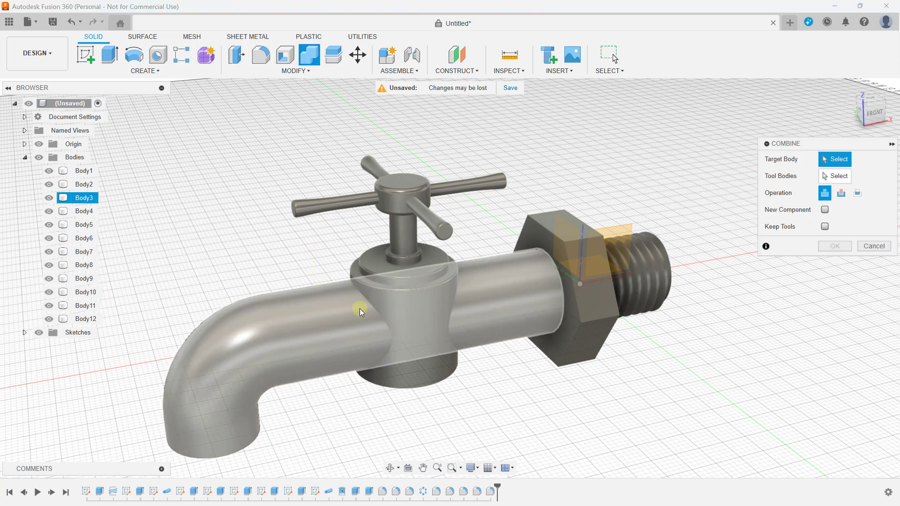
{"action": "mouse_move", "coordinate": [308, 283]}
{"action": "middle_mouse_down"}
{"action": "mouse_move", "coordinate": [320, 308]}
{"action": "mouse_move", "coordinate": [342, 317]}
{"action": "middle_mouse_up"}
{"action": "left_click", "coordinate": [342, 317]}
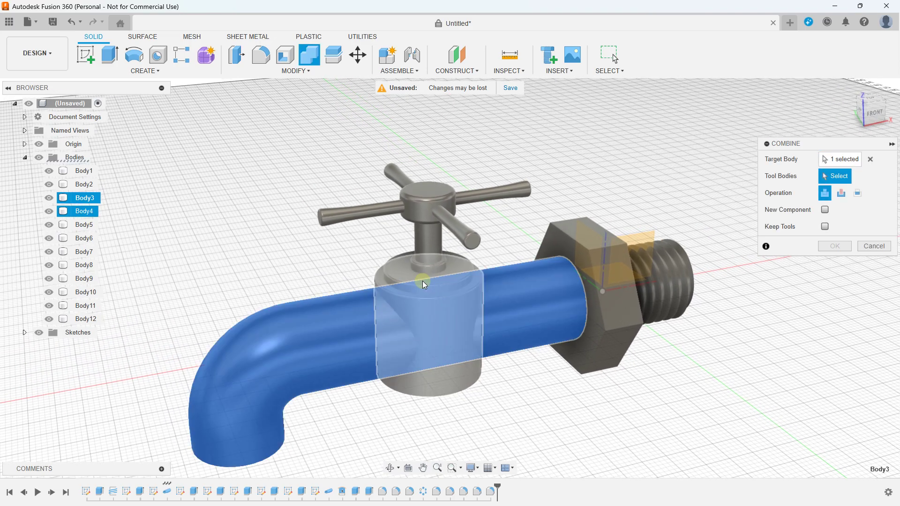
{"action": "left_click", "coordinate": [424, 281]}
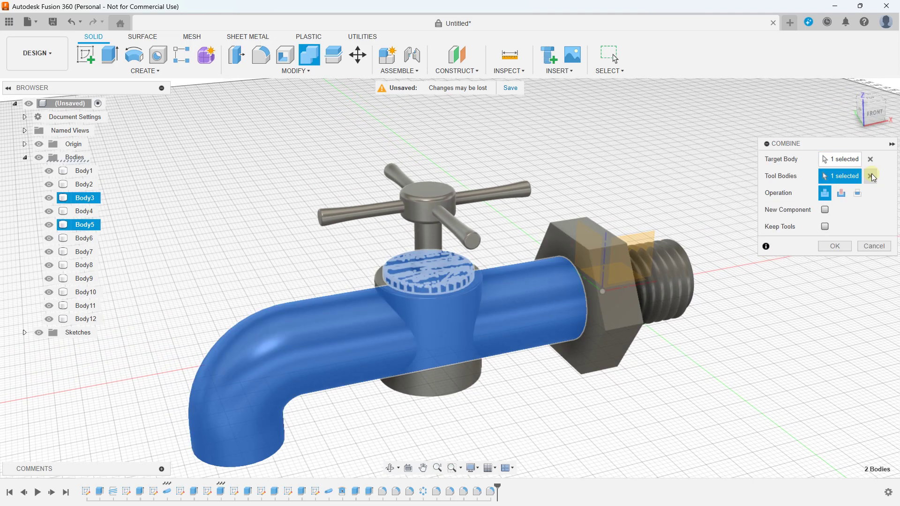
{"action": "left_click", "coordinate": [429, 308]}
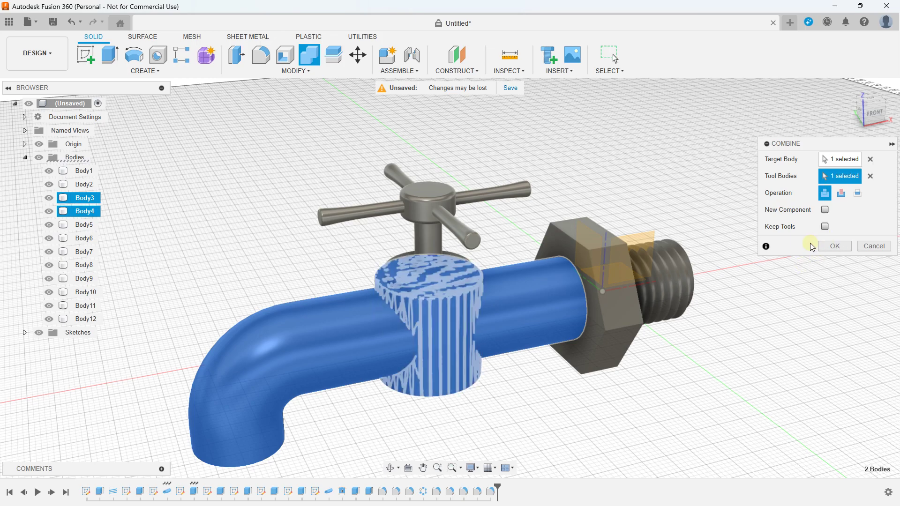
{"action": "left_click", "coordinate": [825, 246]}
{"action": "scroll", "coordinate": [423, 339], "scroll_direction": "up", "scroll_amount": 3}
{"action": "scroll", "coordinate": [353, 288], "scroll_direction": "up", "scroll_amount": 2}
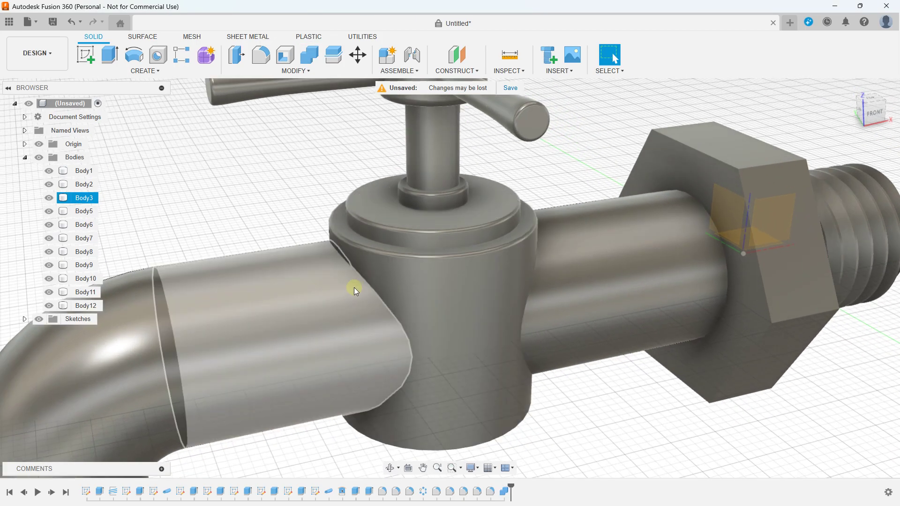
{"action": "scroll", "coordinate": [362, 260], "scroll_direction": "down", "scroll_amount": 2}
Fillet the pipe-to-valve-body intersection edge with a 14 mm radius
{"action": "key", "text": "Escape"}
{"action": "scroll", "coordinate": [389, 308], "scroll_direction": "down", "scroll_amount": 2}
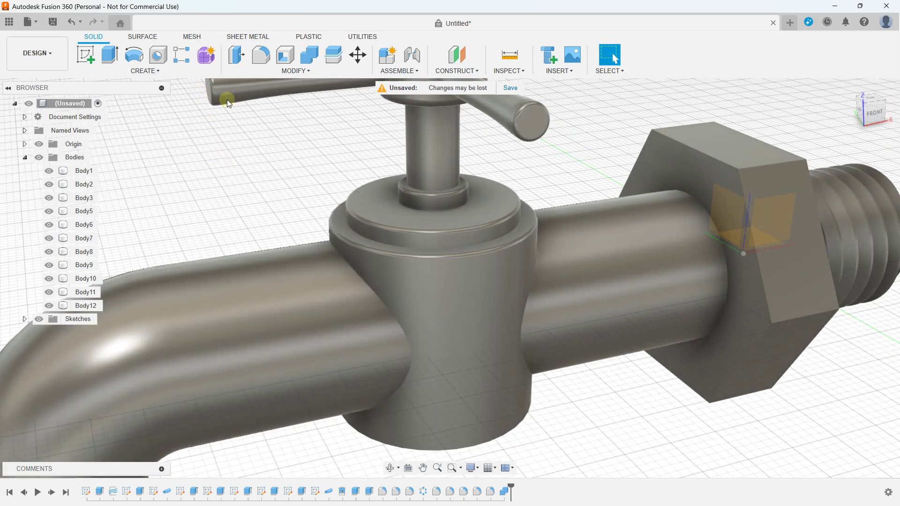
{"action": "left_click", "coordinate": [269, 62]}
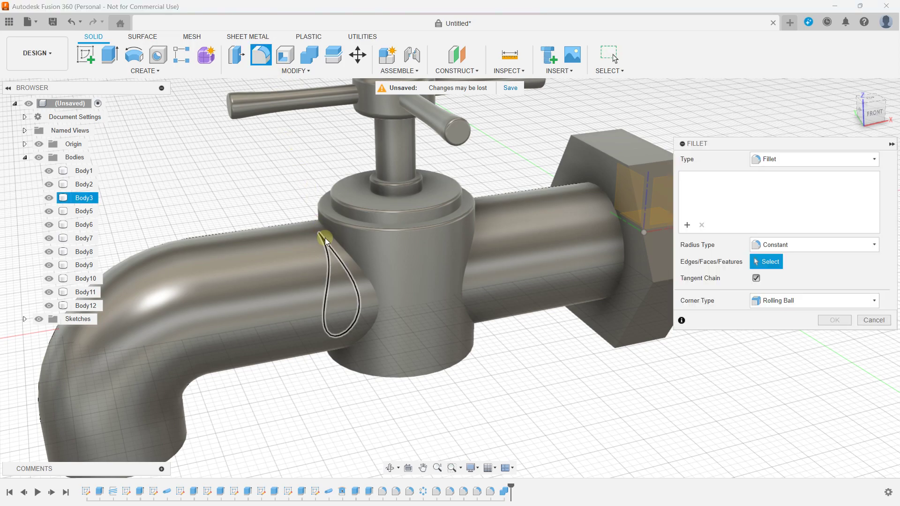
{"action": "scroll", "coordinate": [329, 239], "scroll_direction": "up", "scroll_amount": 2}
{"action": "left_click", "coordinate": [340, 242]}
{"action": "mouse_move", "coordinate": [339, 242]}
{"action": "left_mouse_down"}
{"action": "mouse_move", "coordinate": [320, 233]}
{"action": "mouse_move", "coordinate": [328, 242]}
{"action": "left_mouse_up"}
{"action": "left_click", "coordinate": [855, 338]}
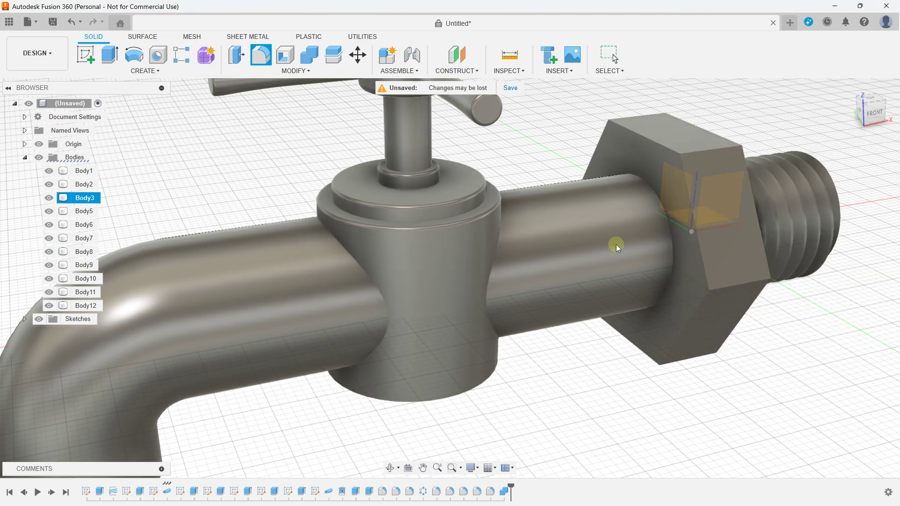
Round the valve body's bottom end face rim with a small 1 mm fillet
{"action": "left_click", "coordinate": [261, 56]}
{"action": "mouse_move", "coordinate": [467, 323]}
{"action": "middle_mouse_down", "text": "shift"}
{"action": "mouse_move", "coordinate": [463, 252]}
{"action": "mouse_move", "coordinate": [426, 364]}
{"action": "mouse_move", "coordinate": [396, 209]}
{"action": "middle_mouse_up", "text": "shift"}
{"action": "left_click", "coordinate": [386, 252]}
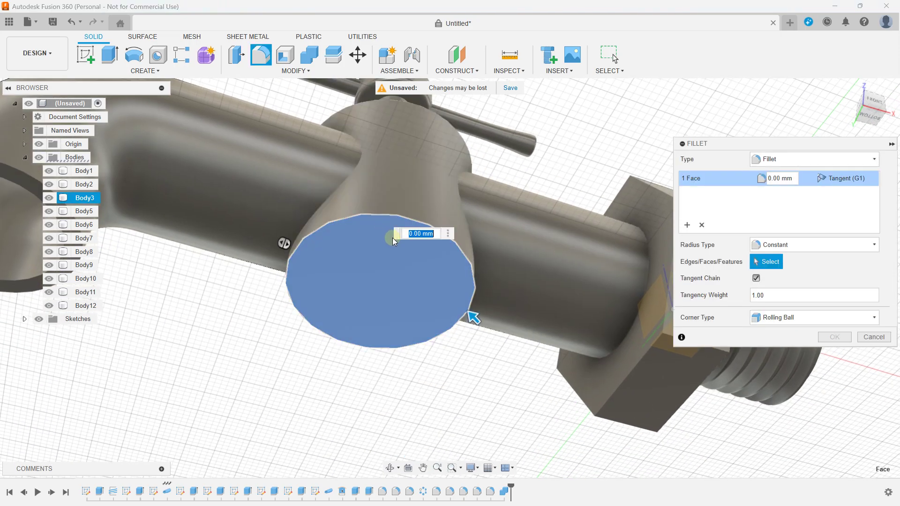
{"action": "scroll", "coordinate": [461, 285], "scroll_direction": "up", "scroll_amount": 3}
{"action": "scroll", "coordinate": [502, 347], "scroll_direction": "up", "scroll_amount": 2}
{"action": "left_click_drag", "start_coordinate": [497, 352], "coordinate": [491, 349]}
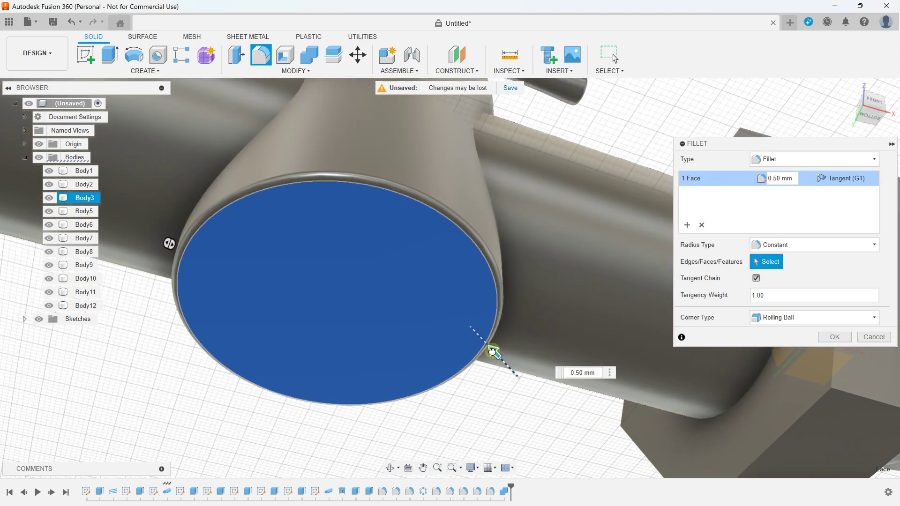
{"action": "mouse_move", "coordinate": [491, 349]}
{"action": "middle_mouse_down", "text": "shift"}
{"action": "mouse_move", "coordinate": [449, 304]}
{"action": "mouse_move", "coordinate": [402, 328]}
{"action": "mouse_move", "coordinate": [435, 305]}
{"action": "mouse_move", "coordinate": [399, 257]}
{"action": "mouse_move", "coordinate": [395, 283]}
{"action": "mouse_move", "coordinate": [381, 237]}
{"action": "mouse_move", "coordinate": [408, 325]}
{"action": "middle_mouse_up", "text": "shift"}
{"action": "left_click", "coordinate": [826, 334]}
{"action": "scroll", "coordinate": [669, 338], "scroll_direction": "down", "scroll_amount": 5}
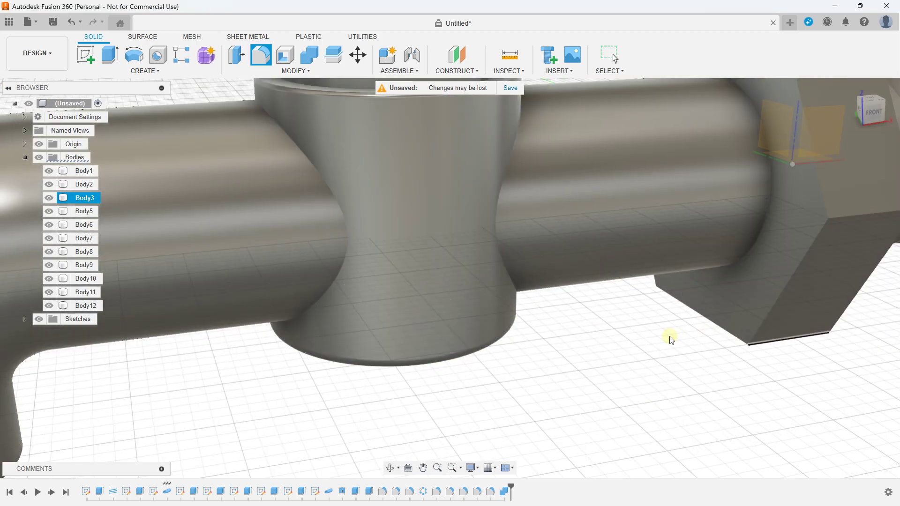
{"action": "scroll", "coordinate": [446, 221], "scroll_direction": "down", "scroll_amount": 3}
{"action": "middle_click_drag", "start_coordinate": [446, 221], "coordinate": [438, 287], "text": "shift"}
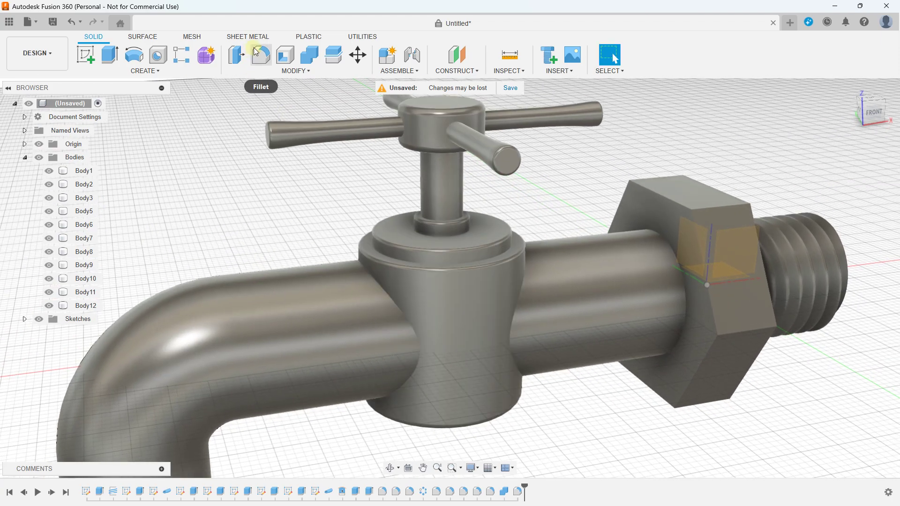
Select the spout-side junction edge for a fillet and enter a 16 mm radius
{"action": "left_click", "coordinate": [256, 51]}
{"action": "left_click", "coordinate": [402, 308]}
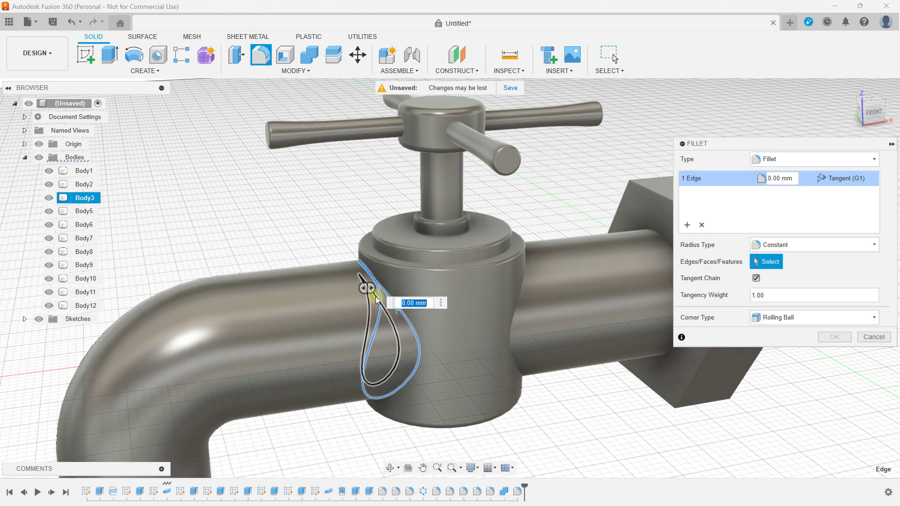
{"action": "type", "text": "27"}
{"action": "key", "text": "Return"}
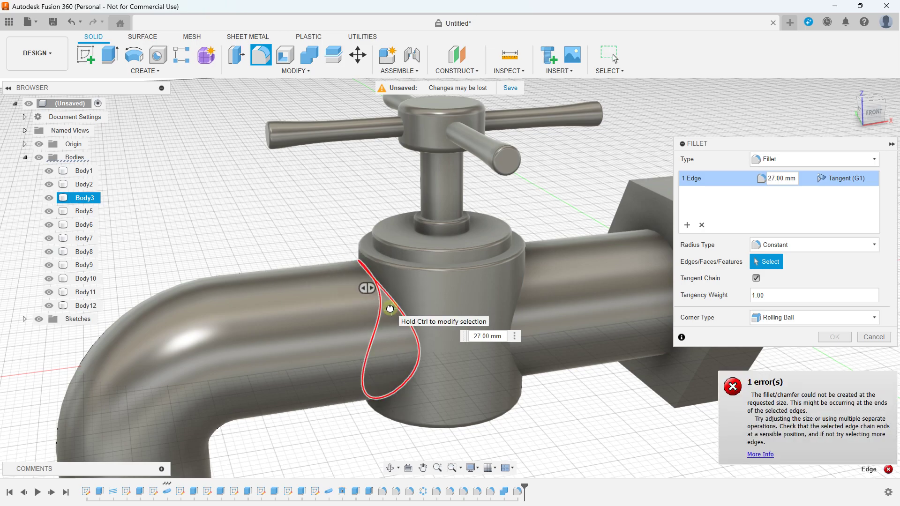
{"action": "key", "text": "Down"}
{"action": "key", "text": "Down"}
{"action": "key", "text": "Down"}
{"action": "key", "text": "Down"}
{"action": "key", "text": "Down"}
{"action": "mouse_move", "coordinate": [364, 284]}
{"action": "middle_mouse_down", "text": "shift"}
{"action": "mouse_move", "coordinate": [358, 243]}
{"action": "mouse_move", "coordinate": [377, 287]}
{"action": "middle_mouse_up", "text": "shift"}
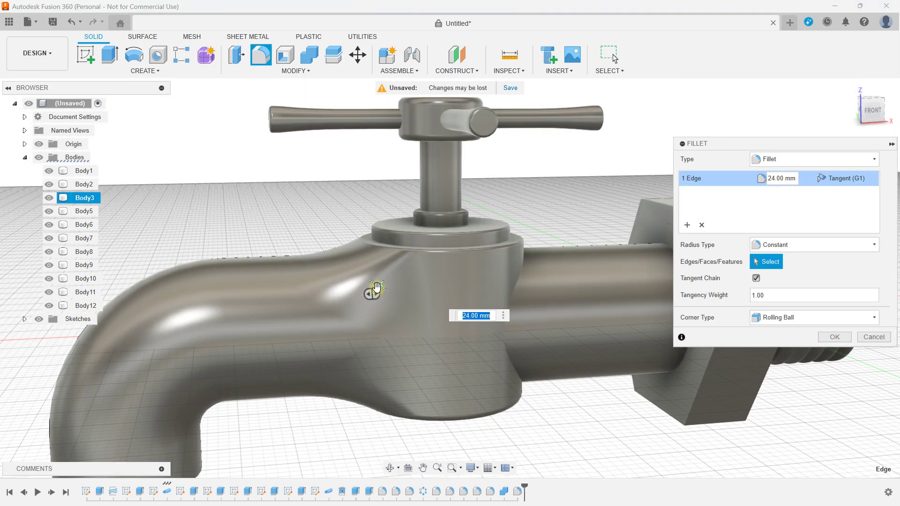
{"action": "type", "text": "0"}
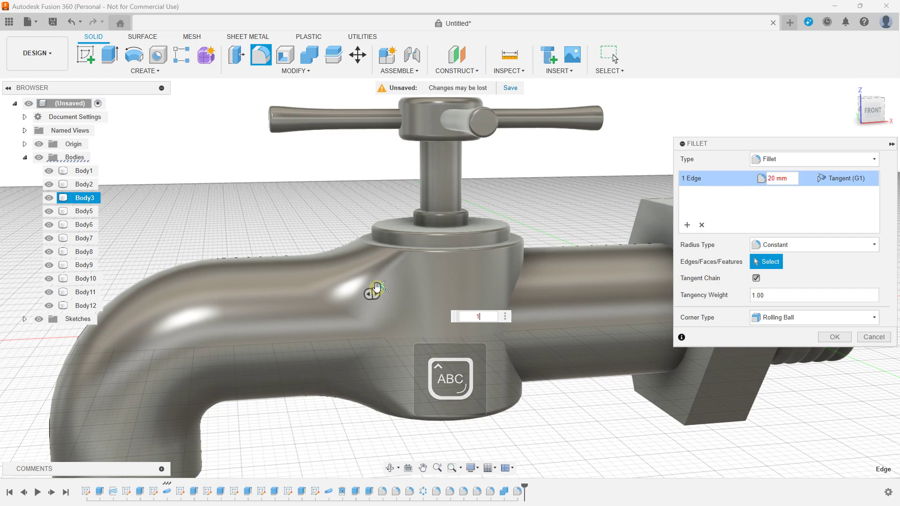
{"action": "type", "text": "6"}
Check the 16 mm spout-junction fillet preview from several angles and apply it
{"action": "scroll", "coordinate": [385, 272], "scroll_direction": "down", "scroll_amount": 2}
{"action": "scroll", "coordinate": [391, 257], "scroll_direction": "down", "scroll_amount": 2}
{"action": "mouse_move", "coordinate": [378, 286]}
{"action": "middle_mouse_down", "text": "shift"}
{"action": "mouse_move", "coordinate": [394, 279]}
{"action": "mouse_move", "coordinate": [413, 212]}
{"action": "middle_mouse_up", "text": "shift"}
{"action": "mouse_move", "coordinate": [395, 263]}
{"action": "middle_mouse_down", "text": "shift"}
{"action": "mouse_move", "coordinate": [399, 287]}
{"action": "mouse_move", "coordinate": [327, 329]}
{"action": "middle_mouse_up", "text": "shift"}
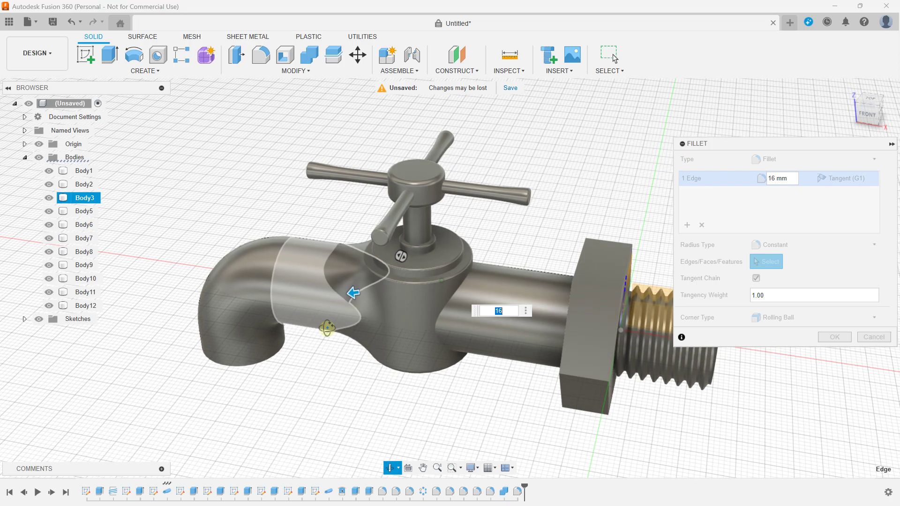
{"action": "middle_click_drag", "start_coordinate": [351, 291], "coordinate": [362, 243], "text": "shift"}
{"action": "middle_click_drag", "start_coordinate": [407, 304], "coordinate": [552, 326], "text": "shift"}
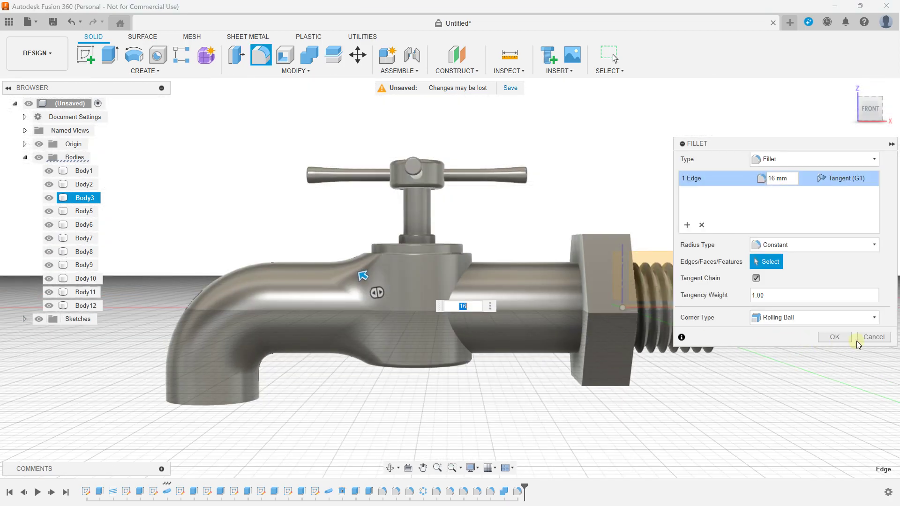
{"action": "left_click", "coordinate": [858, 344]}
{"action": "middle_click_drag", "start_coordinate": [492, 365], "coordinate": [477, 307], "text": "shift"}
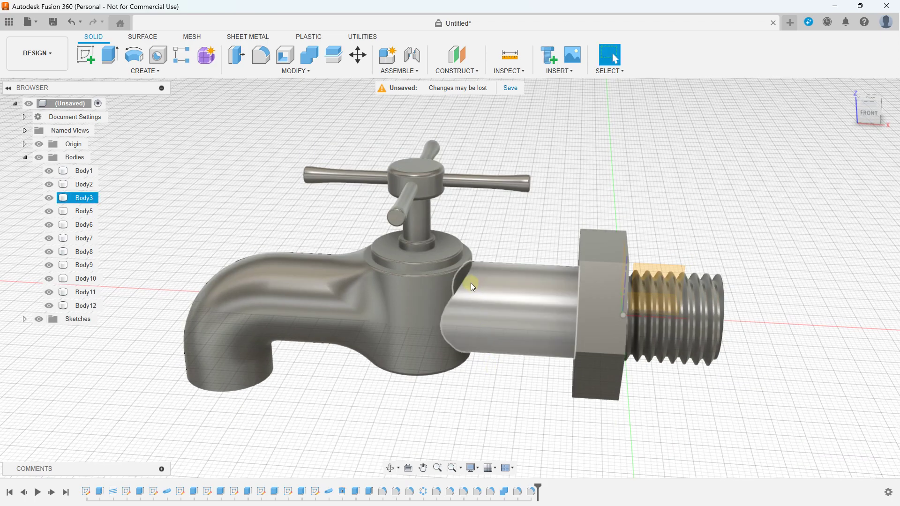
Fillet the inlet-side pipe-to-valve-body junction edge with a 16 mm radius
{"action": "left_click", "coordinate": [472, 284]}
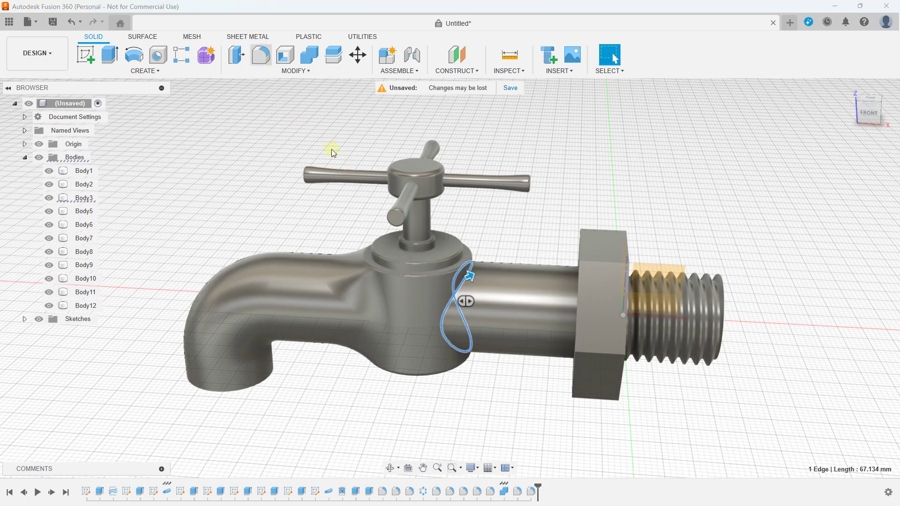
{"action": "key", "text": "f"}
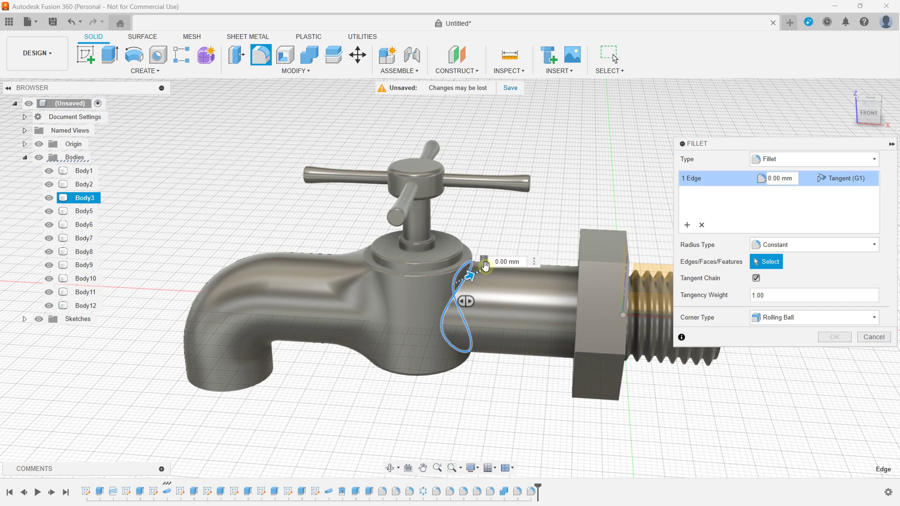
{"action": "left_click_drag", "start_coordinate": [468, 276], "coordinate": [484, 269]}
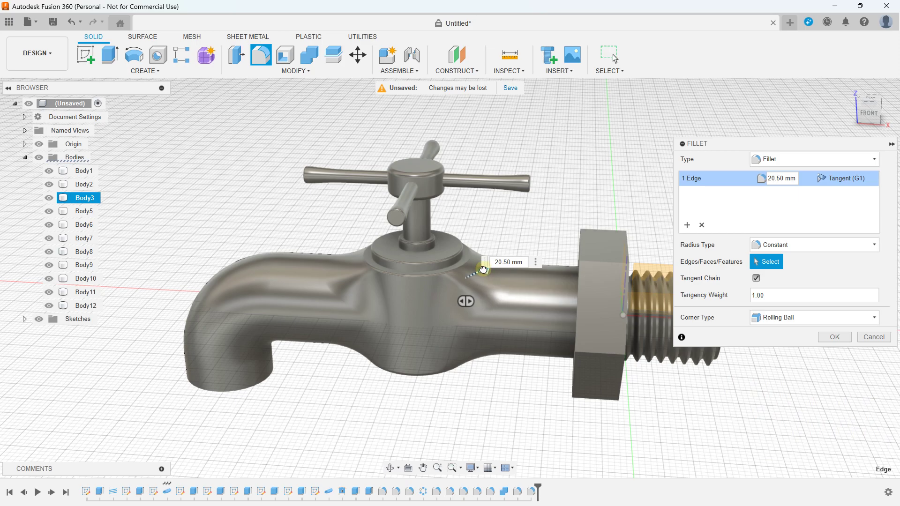
{"action": "mouse_move", "coordinate": [479, 270]}
{"action": "middle_mouse_down", "text": "shift"}
{"action": "mouse_move", "coordinate": [472, 288]}
{"action": "mouse_move", "coordinate": [527, 275]}
{"action": "middle_mouse_up", "text": "shift"}
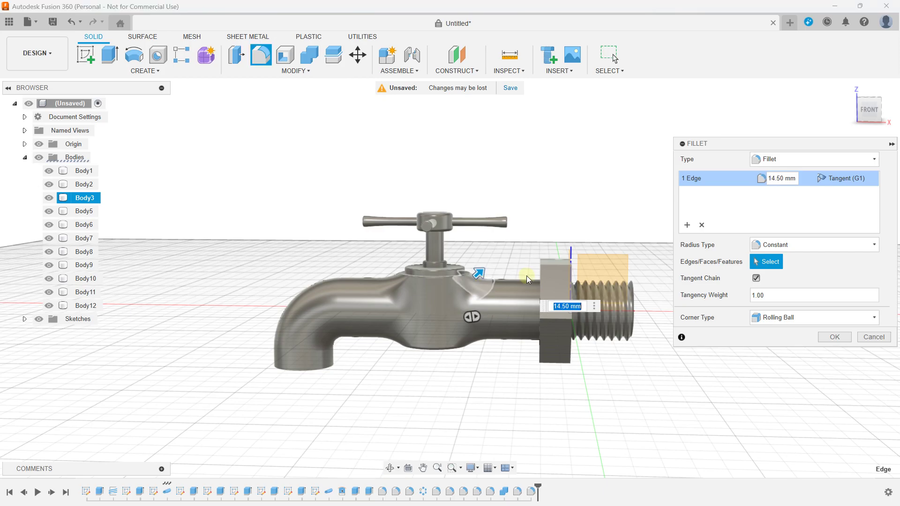
{"action": "key", "text": "Return"}
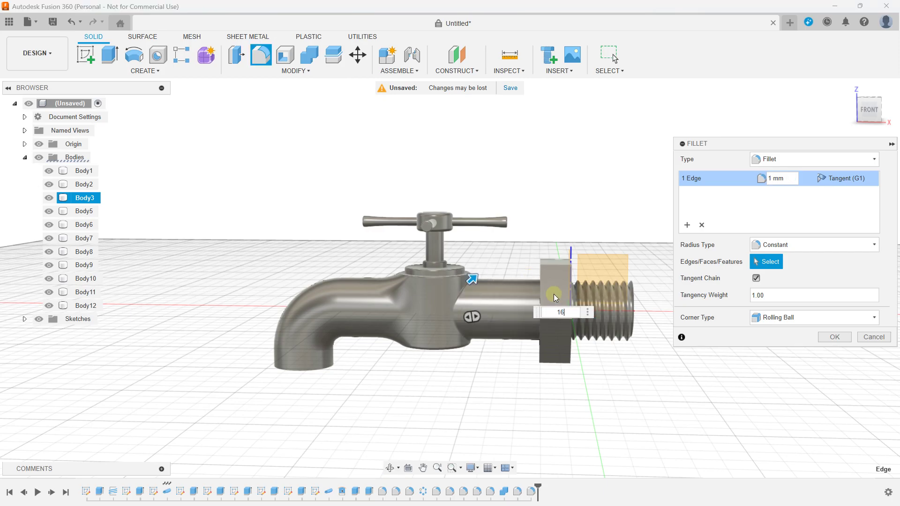
{"action": "key", "text": "Return"}
{"action": "middle_click_drag", "start_coordinate": [435, 331], "coordinate": [455, 350], "text": "shift"}
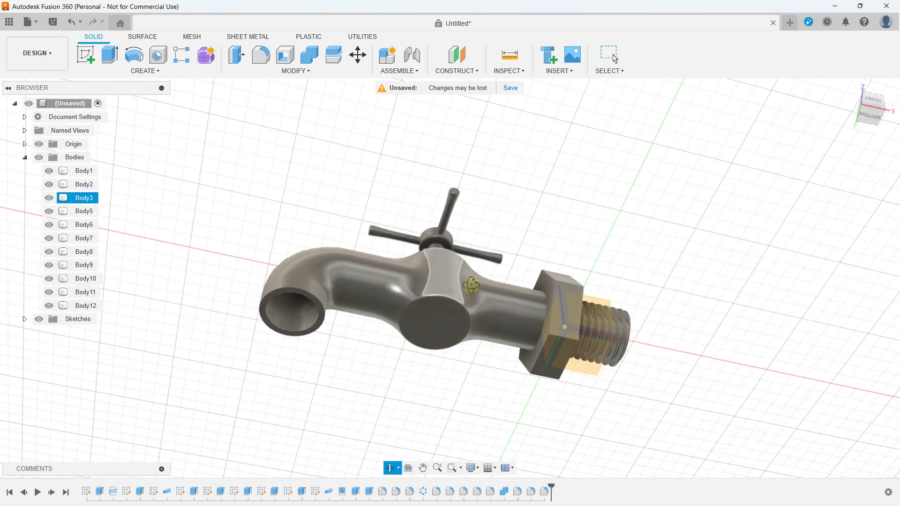
{"action": "scroll", "coordinate": [452, 289], "scroll_direction": "up", "scroll_amount": 3}
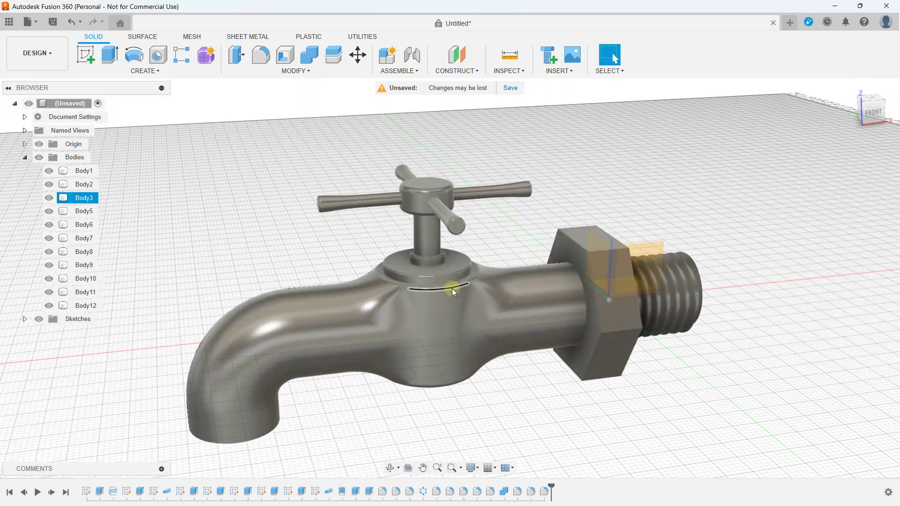
{"action": "scroll", "coordinate": [407, 226], "scroll_direction": "up", "scroll_amount": 3}
{"action": "scroll", "coordinate": [407, 226], "scroll_direction": "up", "scroll_amount": 3}
{"action": "scroll", "coordinate": [422, 290], "scroll_direction": "down", "scroll_amount": 3}
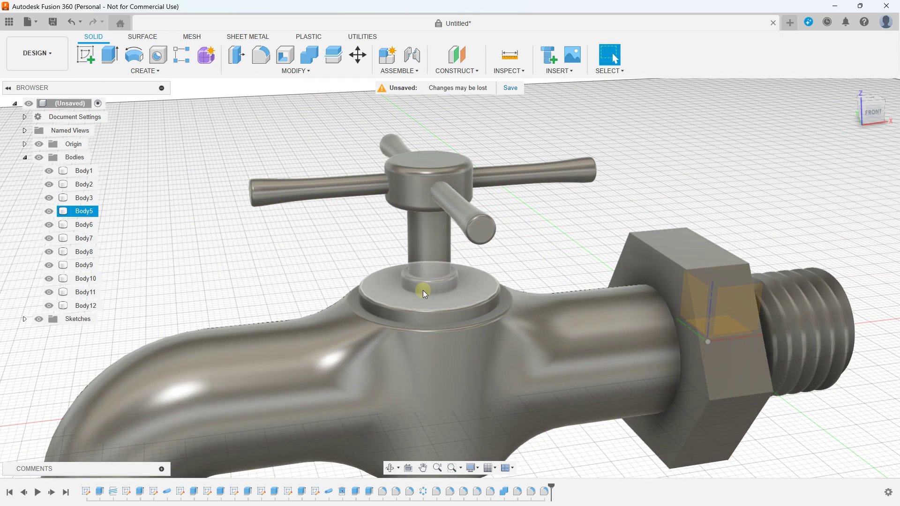
{"action": "scroll", "coordinate": [423, 291], "scroll_direction": "down", "scroll_amount": 3}
{"action": "scroll", "coordinate": [423, 291], "scroll_direction": "down", "scroll_amount": 2}
{"action": "middle_click_drag", "start_coordinate": [424, 289], "coordinate": [388, 255]}
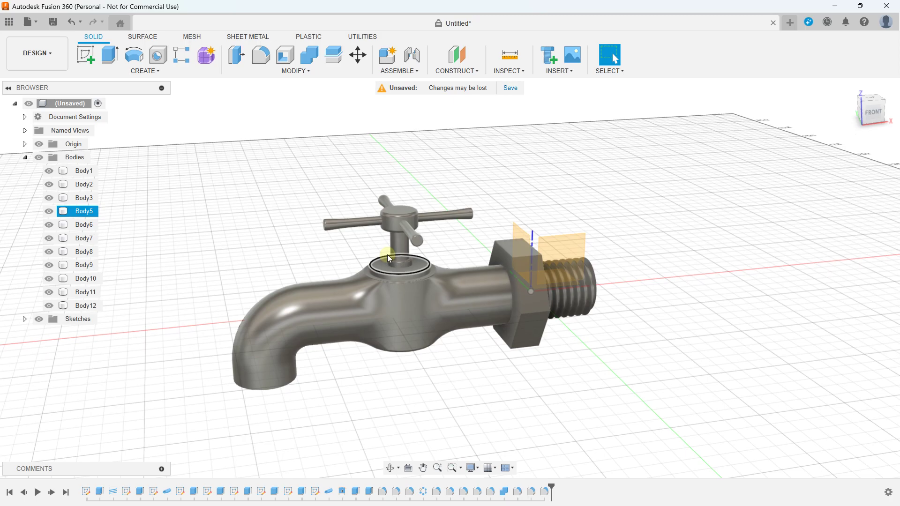
{"action": "mouse_move", "coordinate": [431, 334]}
{"action": "middle_mouse_down", "text": "shift"}
{"action": "mouse_move", "coordinate": [438, 312]}
{"action": "mouse_move", "coordinate": [454, 309]}
{"action": "mouse_move", "coordinate": [442, 356]}
{"action": "mouse_move", "coordinate": [434, 329]}
{"action": "mouse_move", "coordinate": [504, 199]}
{"action": "mouse_move", "coordinate": [512, 233]}
{"action": "mouse_move", "coordinate": [460, 282]}
{"action": "mouse_move", "coordinate": [424, 297]}
{"action": "middle_mouse_up", "text": "shift"}
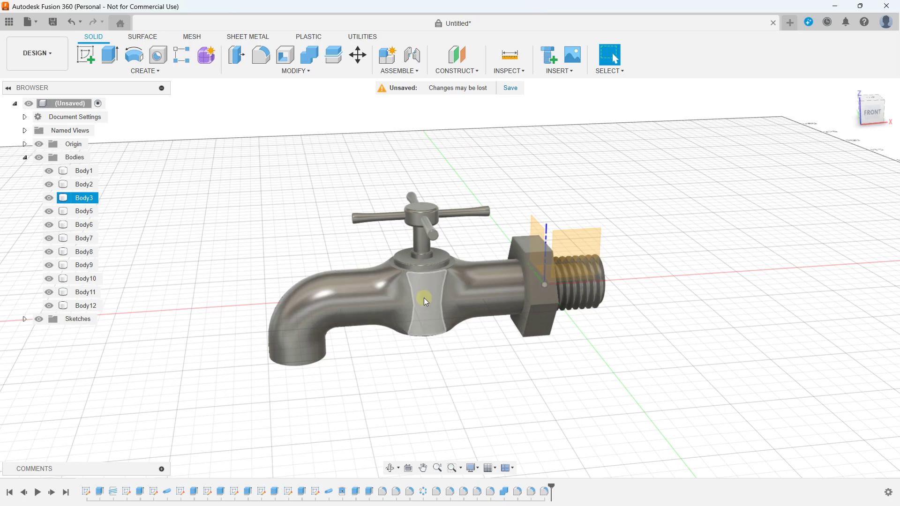
{"action": "mouse_move", "coordinate": [362, 305]}
{"action": "middle_mouse_down", "text": "shift"}
{"action": "mouse_move", "coordinate": [430, 233]}
{"action": "mouse_move", "coordinate": [378, 315]}
{"action": "mouse_move", "coordinate": [367, 318]}
{"action": "mouse_move", "coordinate": [428, 209]}
{"action": "mouse_move", "coordinate": [415, 293]}
{"action": "mouse_move", "coordinate": [375, 309]}
{"action": "middle_mouse_up", "text": "shift"}
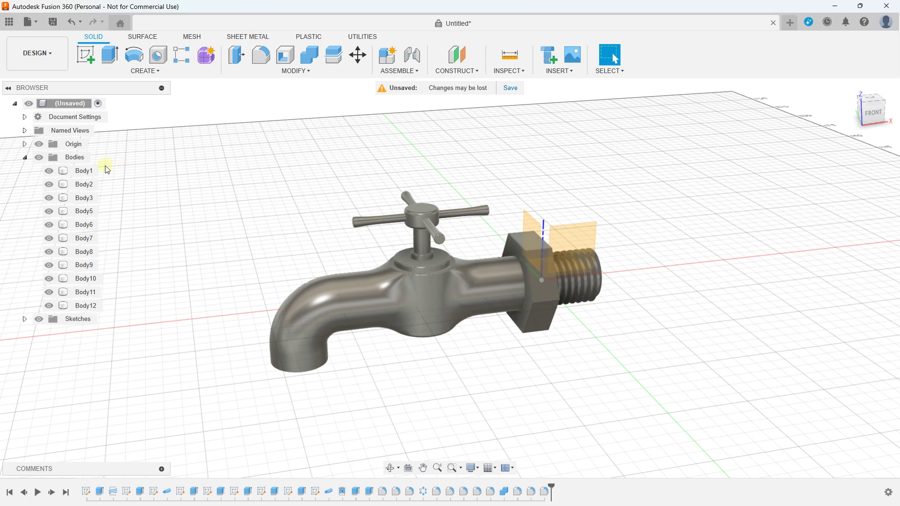
{"action": "left_click", "coordinate": [83, 171]}
{"action": "left_click", "coordinate": [84, 185]}
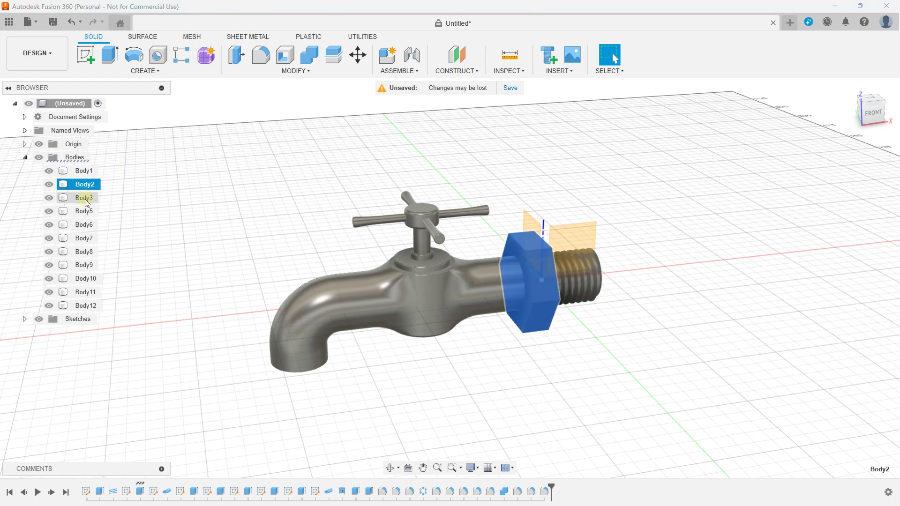
{"action": "left_click", "coordinate": [84, 211]}
{"action": "left_click", "coordinate": [86, 227]}
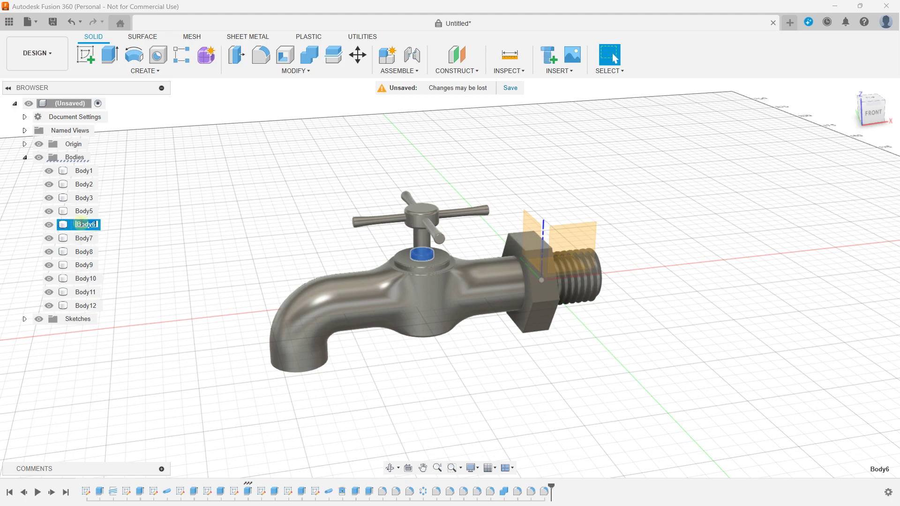
{"action": "left_click", "coordinate": [83, 241]}
{"action": "left_click", "coordinate": [83, 266]}
{"action": "left_click", "coordinate": [82, 293]}
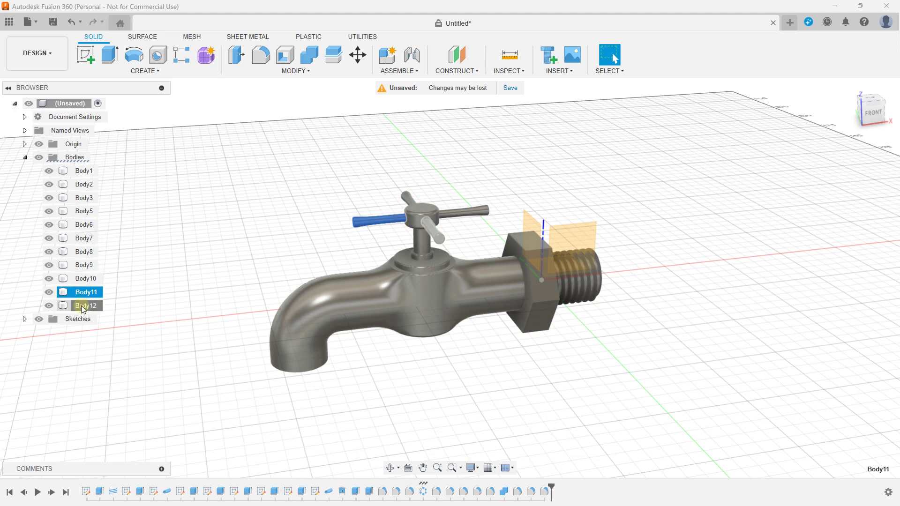
{"action": "left_click", "coordinate": [241, 204]}
{"action": "mouse_move", "coordinate": [282, 205]}
{"action": "middle_mouse_down", "text": "shift"}
{"action": "mouse_move", "coordinate": [338, 125]}
{"action": "mouse_move", "coordinate": [313, 181]}
{"action": "mouse_move", "coordinate": [291, 205]}
{"action": "middle_mouse_up", "text": "shift"}
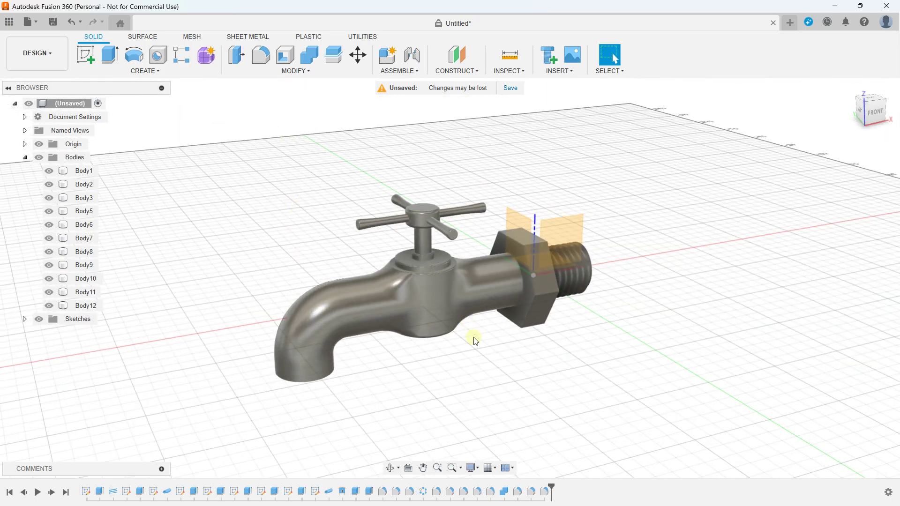
Turn off the layout grid and hide the Origin planes, leaving only the faucet visible
{"action": "left_click", "coordinate": [490, 467]}
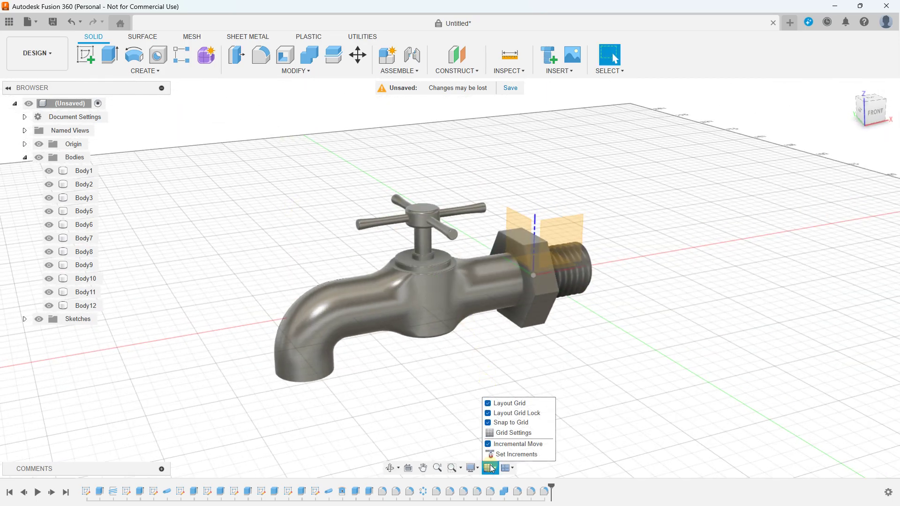
{"action": "left_click", "coordinate": [496, 404]}
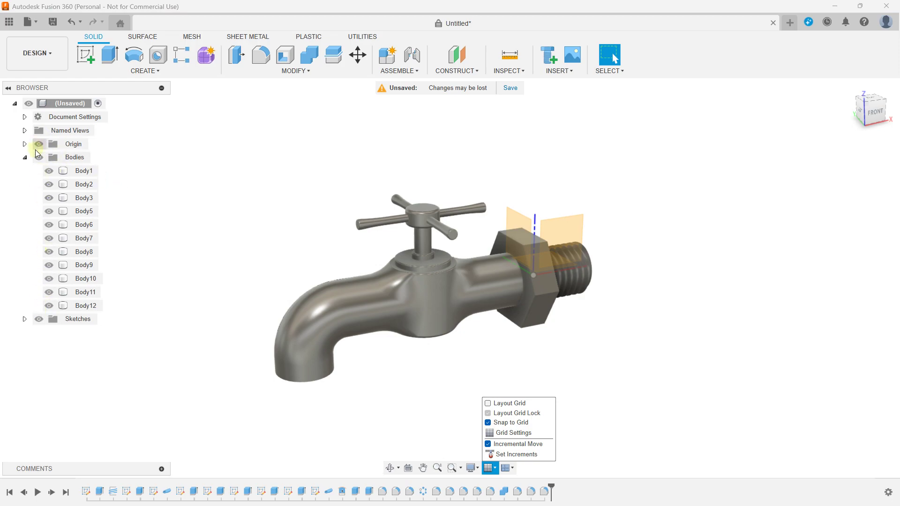
{"action": "left_click", "coordinate": [38, 146]}
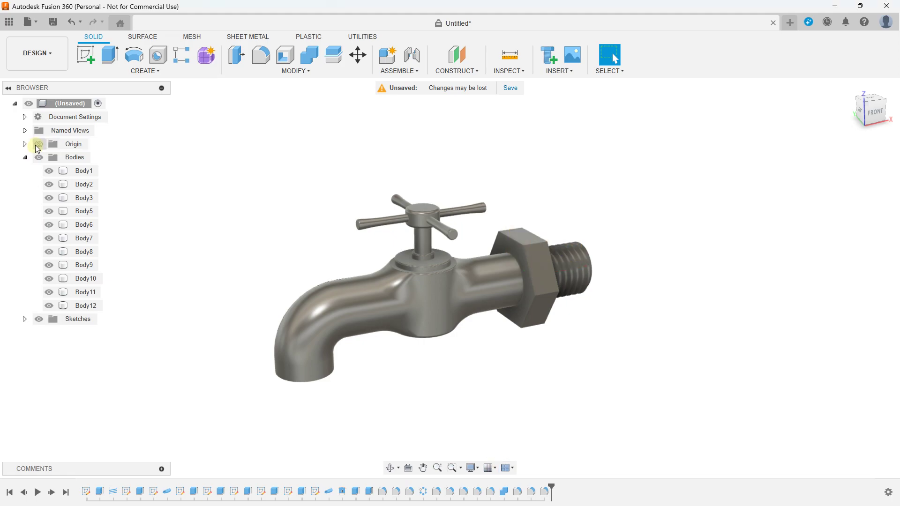
{"action": "mouse_move", "coordinate": [349, 234]}
{"action": "middle_mouse_down", "text": "shift"}
{"action": "mouse_move", "coordinate": [338, 244]}
{"action": "mouse_move", "coordinate": [368, 162]}
{"action": "mouse_move", "coordinate": [396, 173]}
{"action": "mouse_move", "coordinate": [350, 231]}
{"action": "middle_mouse_up", "text": "shift"}
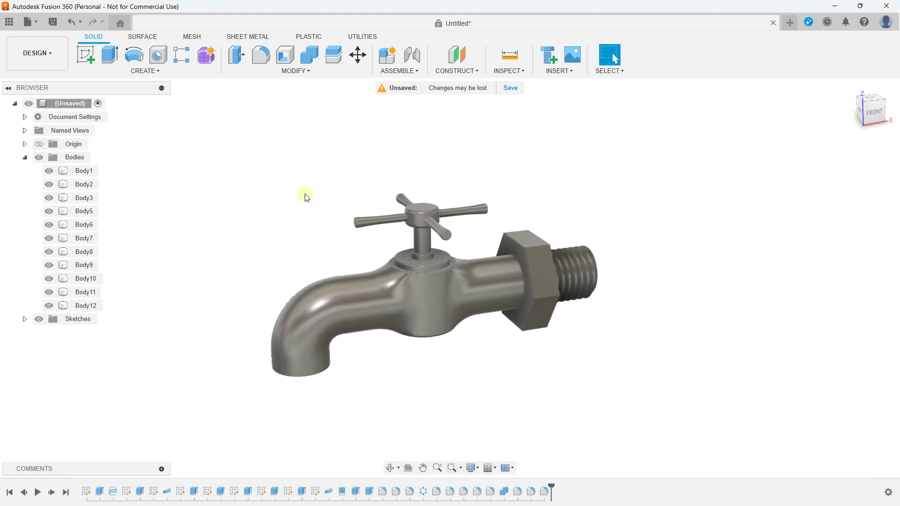
{"action": "middle_click_drag", "start_coordinate": [305, 197], "coordinate": [327, 187]}
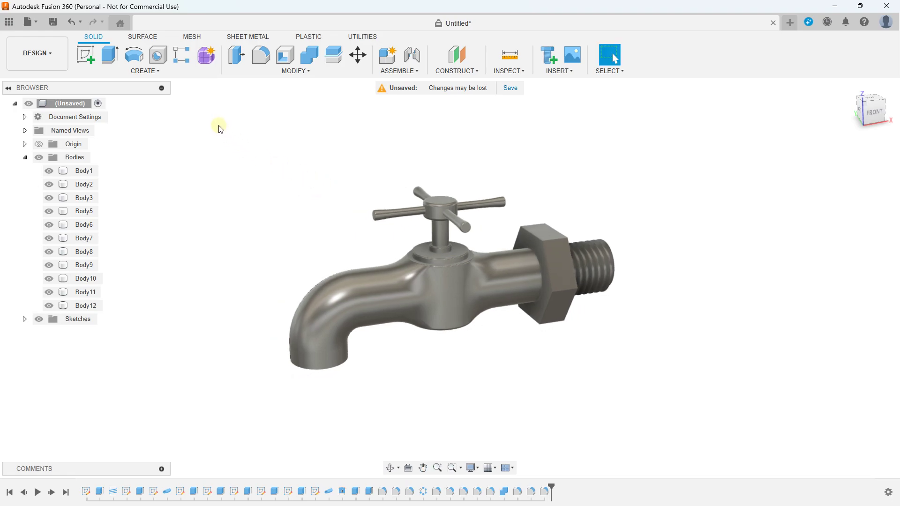
Save the design in Default Project as 'Project', fixing the name's capitalisation
{"action": "left_click", "coordinate": [512, 92]}
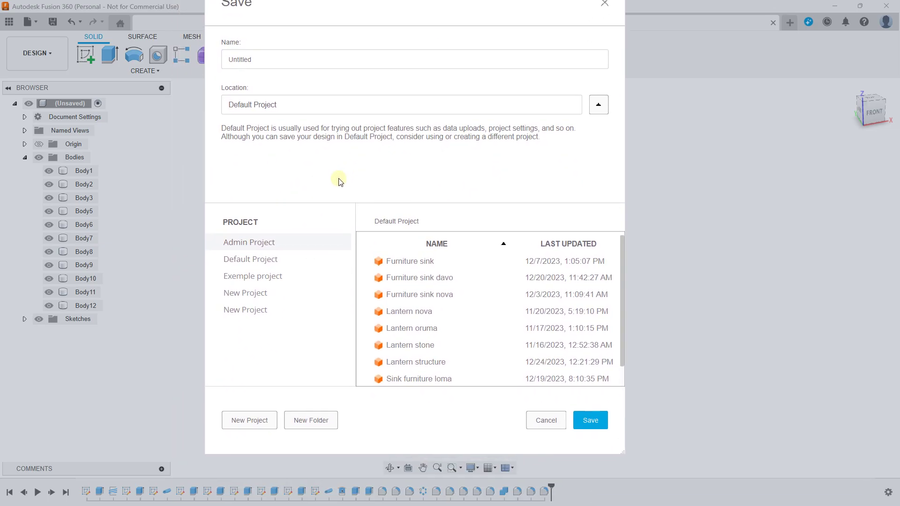
{"action": "left_click", "coordinate": [269, 112]}
{"action": "type", "text": "pROJEC"}
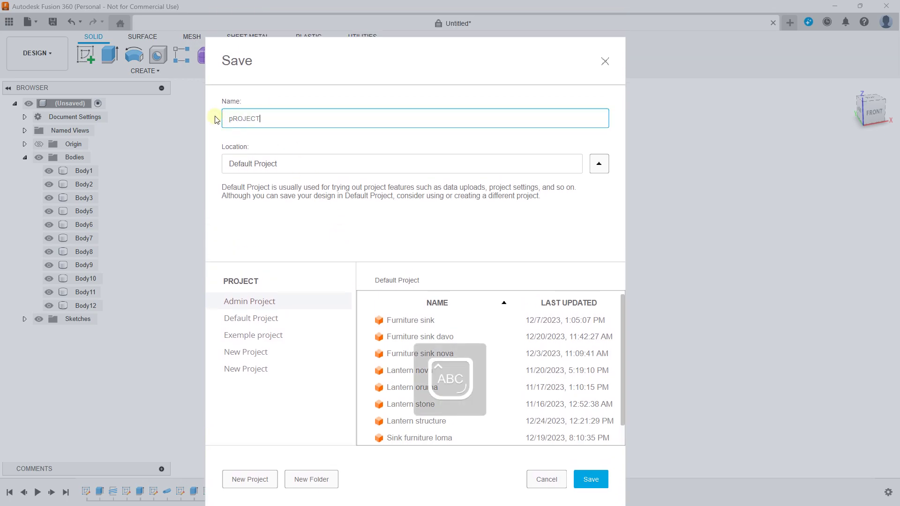
{"action": "key", "text": "BackSpace"}
{"action": "key", "text": "BackSpace"}
{"action": "key", "text": "BackSpace"}
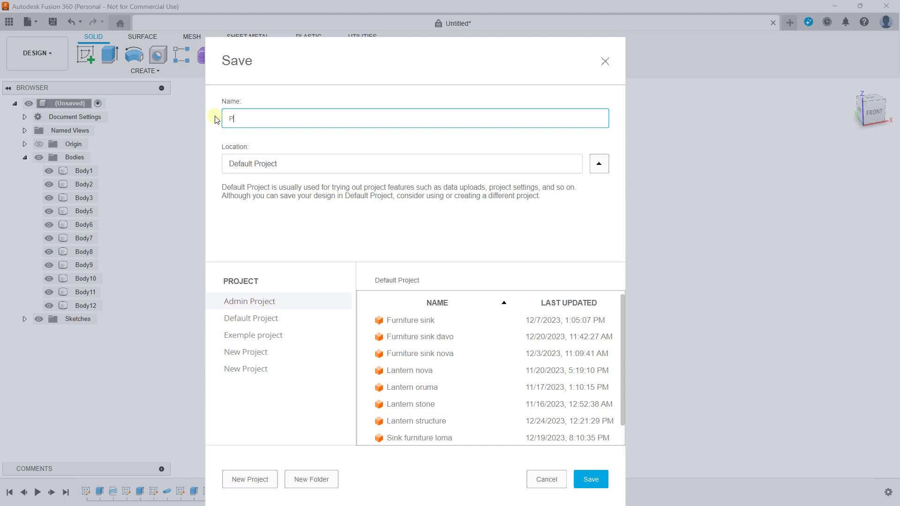
{"action": "type", "text": "roject"}
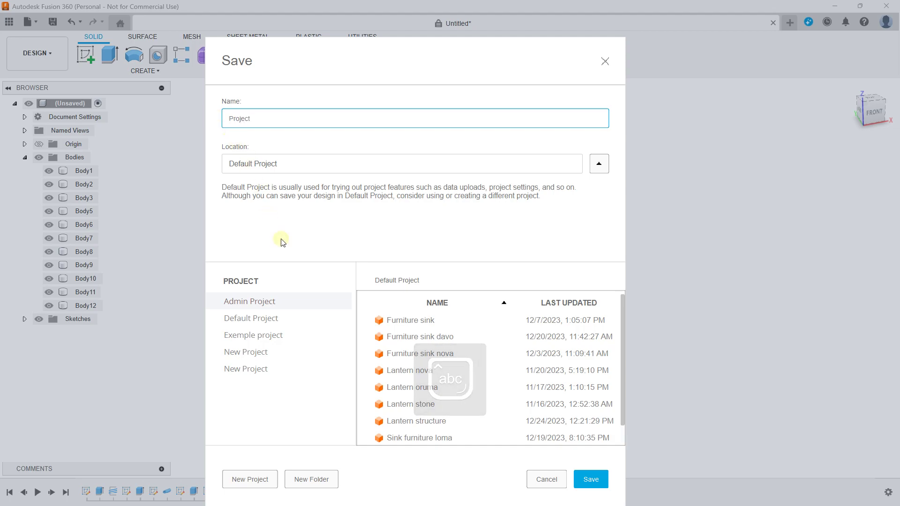
{"action": "left_click_drag", "start_coordinate": [282, 242], "coordinate": [255, 145]}
{"action": "left_click", "coordinate": [552, 383]}
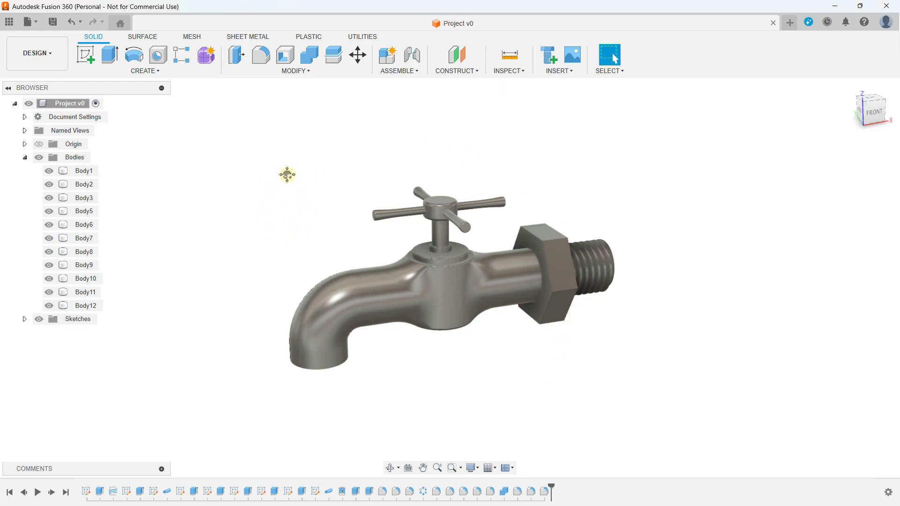
Make the read-only Project v1 design editable and orbit to inspect the faucet
{"action": "middle_click_drag", "start_coordinate": [288, 183], "coordinate": [346, 201]}
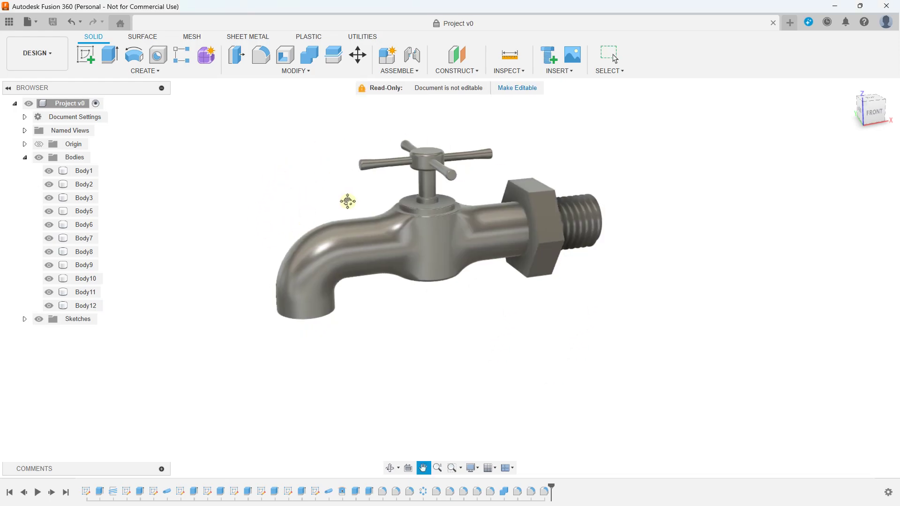
{"action": "left_click", "coordinate": [523, 89]}
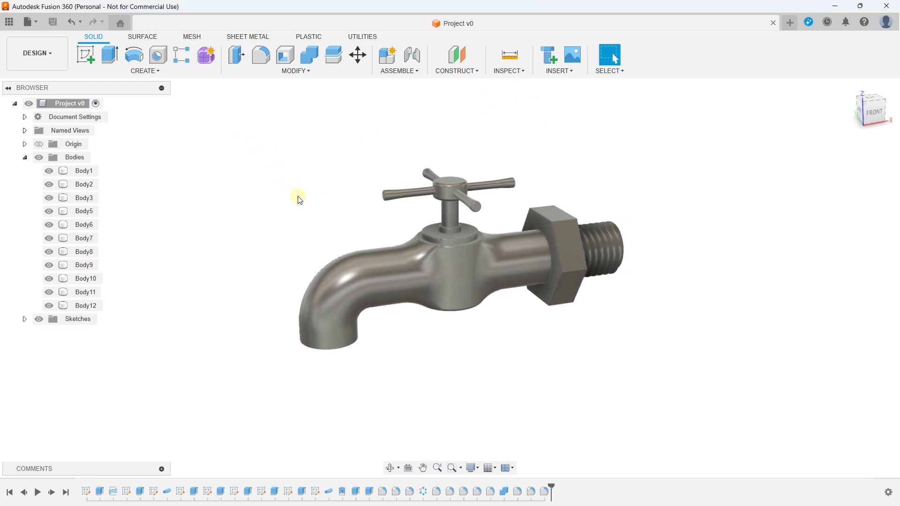
{"action": "mouse_move", "coordinate": [297, 215]}
{"action": "middle_mouse_down", "text": "shift"}
{"action": "mouse_move", "coordinate": [322, 239]}
{"action": "mouse_move", "coordinate": [338, 169]}
{"action": "mouse_move", "coordinate": [312, 280]}
{"action": "mouse_move", "coordinate": [302, 257]}
{"action": "mouse_move", "coordinate": [306, 272]}
{"action": "mouse_move", "coordinate": [243, 231]}
{"action": "mouse_move", "coordinate": [243, 239]}
{"action": "middle_mouse_up", "text": "shift"}
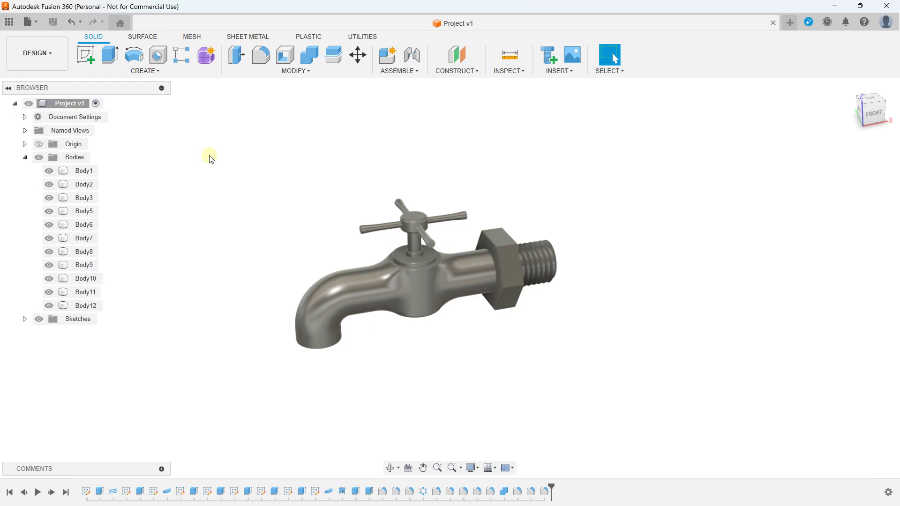
{"action": "mouse_move", "coordinate": [209, 159]}
{"action": "middle_mouse_down", "text": "shift"}
{"action": "mouse_move", "coordinate": [211, 149]}
{"action": "mouse_move", "coordinate": [244, 180]}
{"action": "mouse_move", "coordinate": [251, 147]}
{"action": "middle_mouse_up", "text": "shift"}
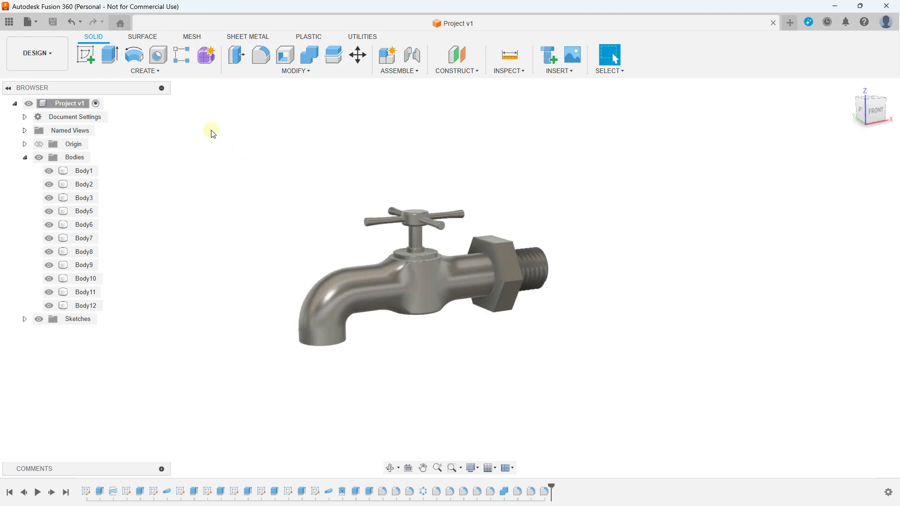